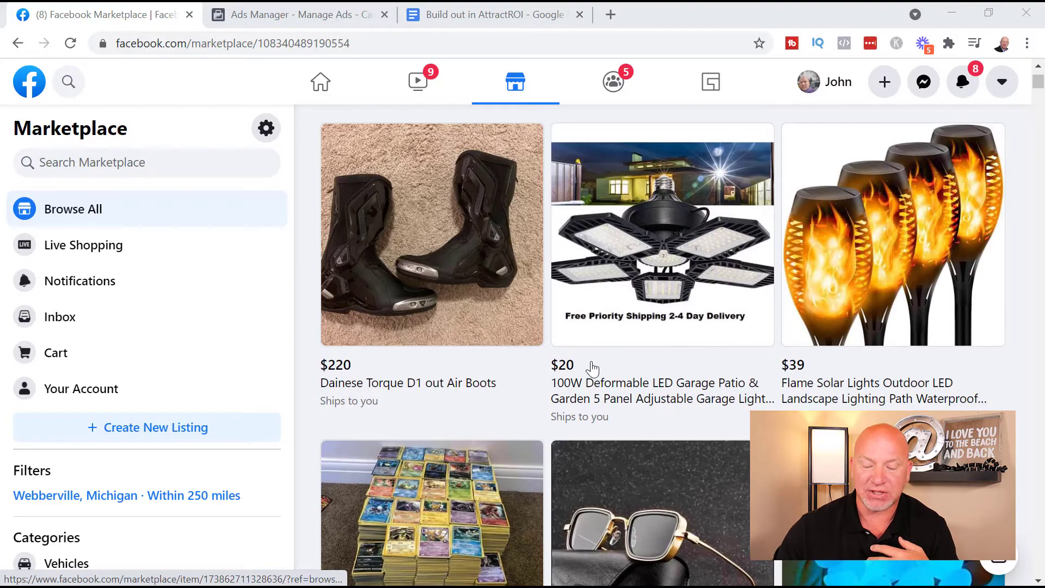
scroll(560, 360, down, 5)
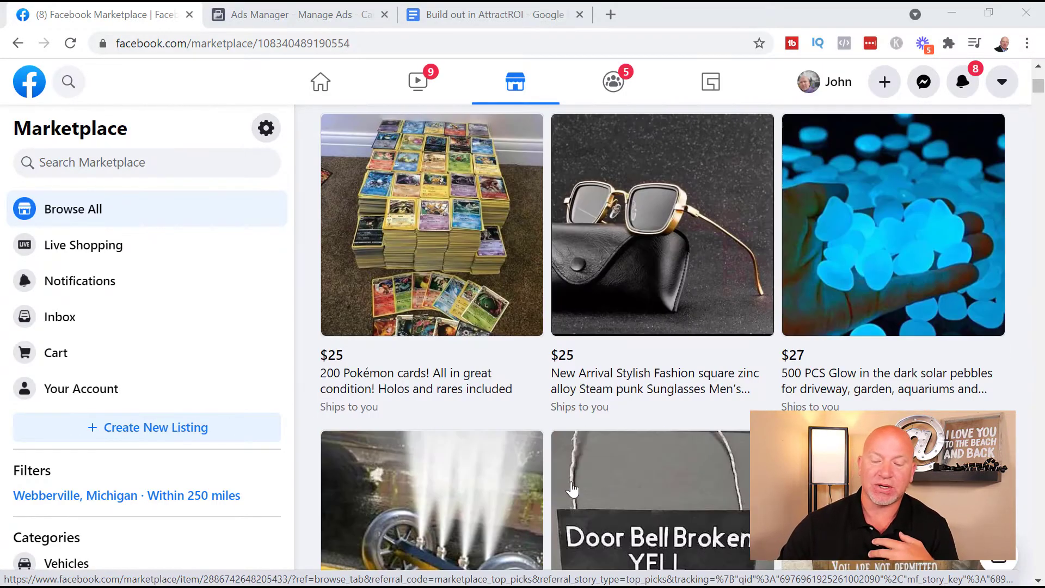
scroll(556, 381, up, 6)
scroll(555, 462, down, 12)
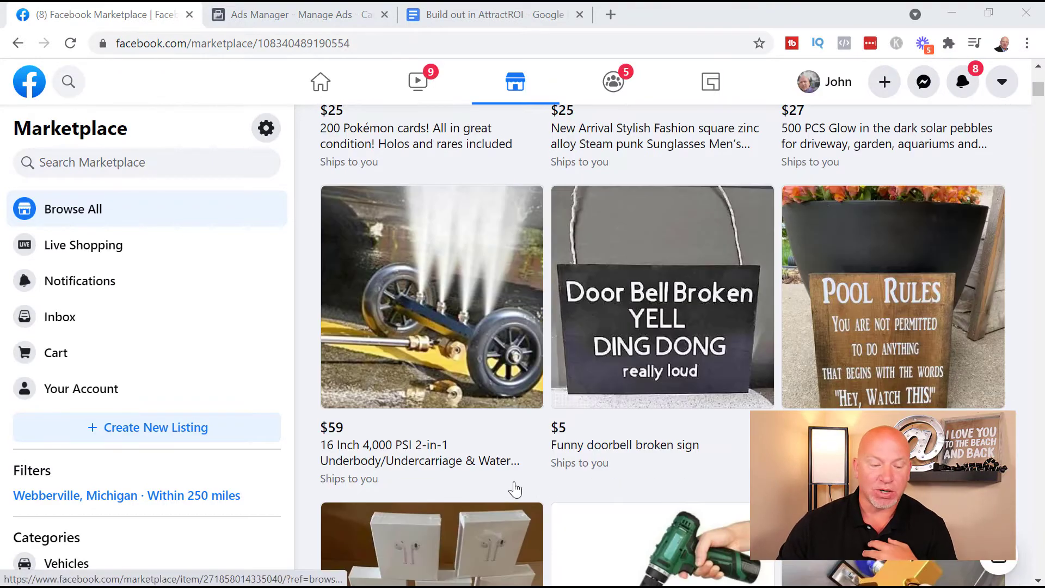
scroll(654, 422, up, 9)
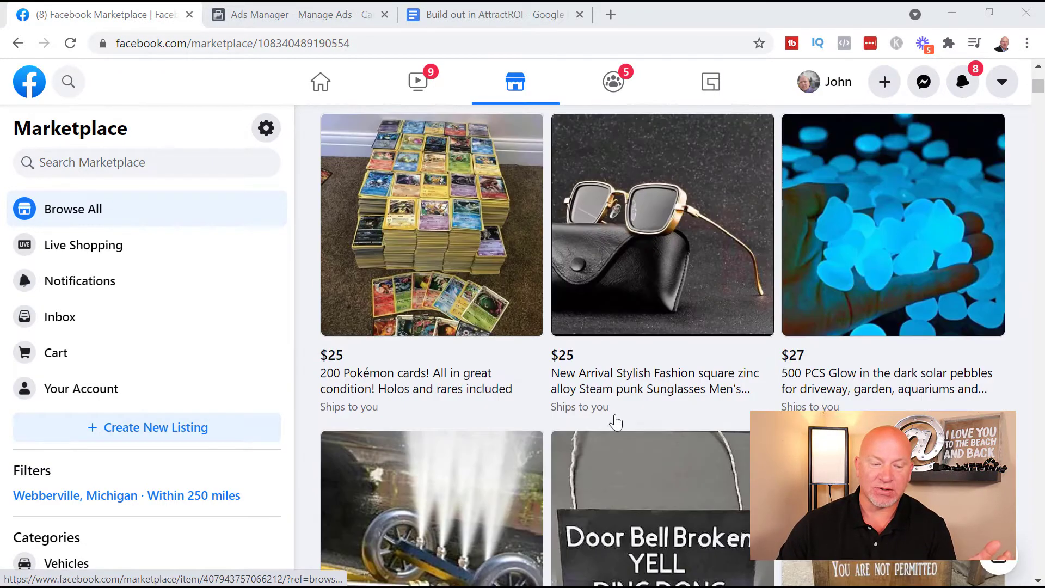
Go to the facebook.com home page and open Marketplace from there
click(382, 42)
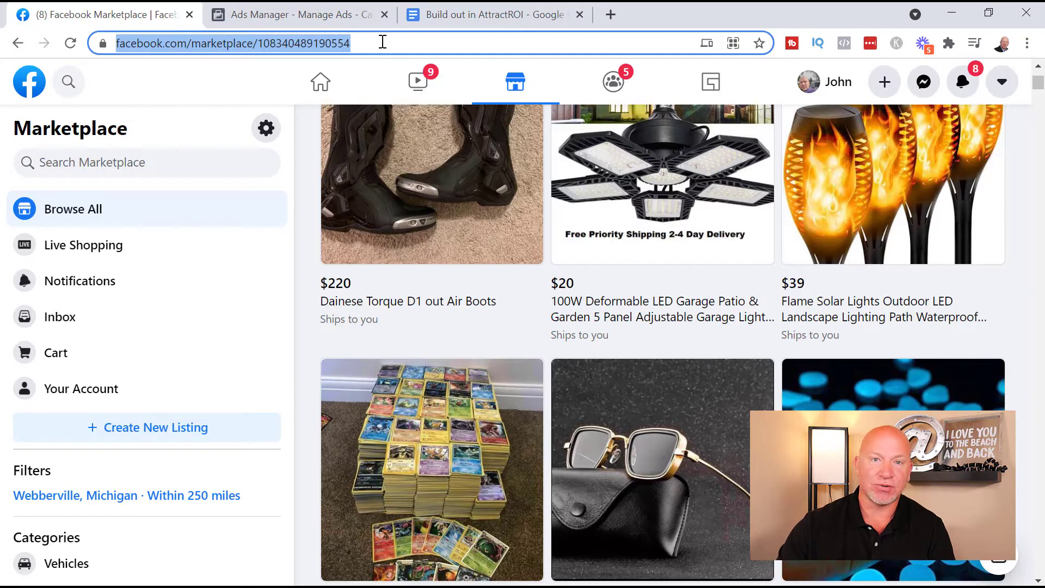
text(face)
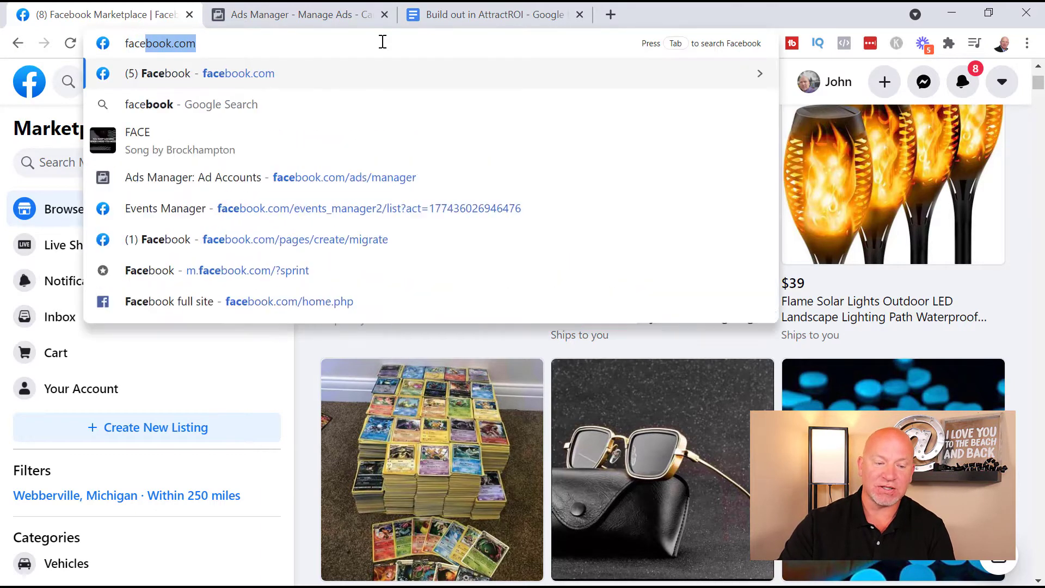
text(book.c)
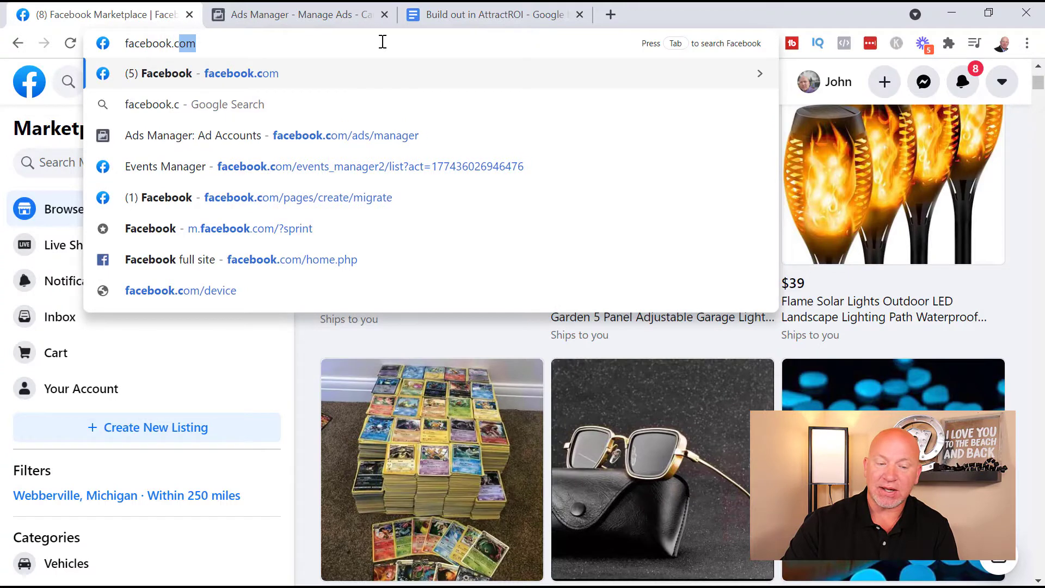
key(Return)
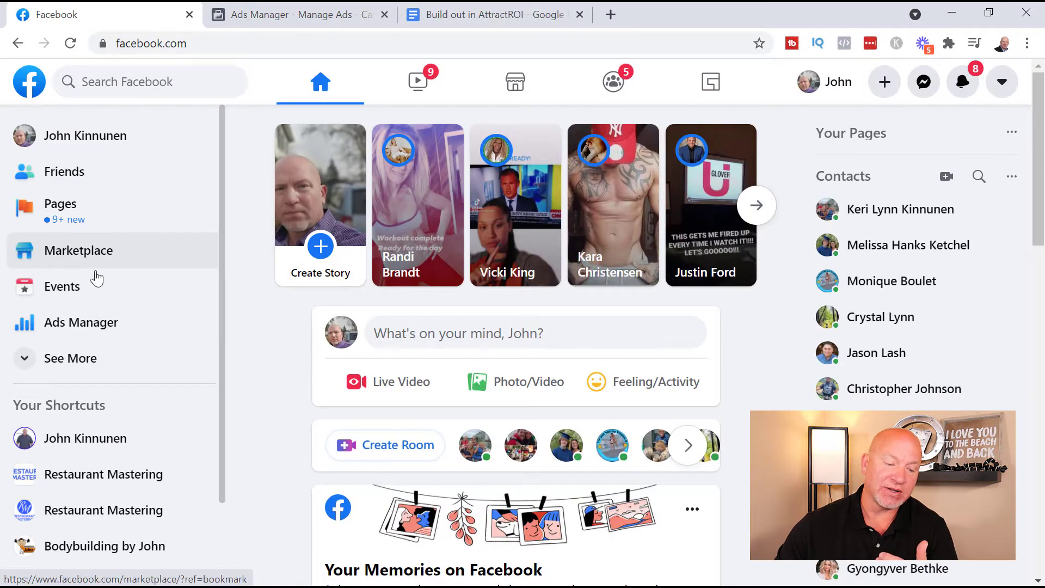
click(98, 256)
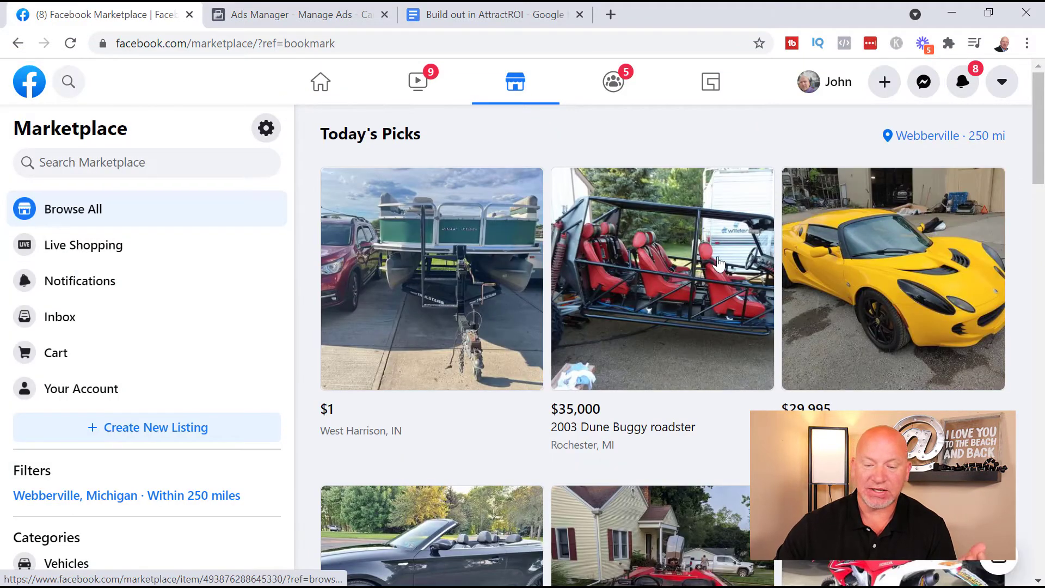
Examine the listings under Today's Picks in Marketplace and the available listing categories
scroll(679, 270, down, 5)
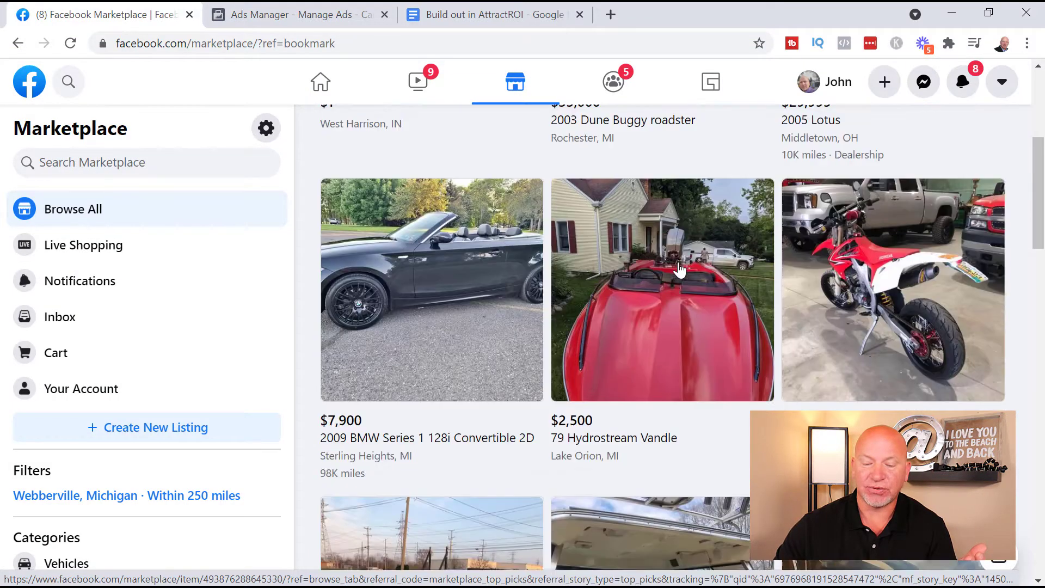
scroll(679, 269, down, 7)
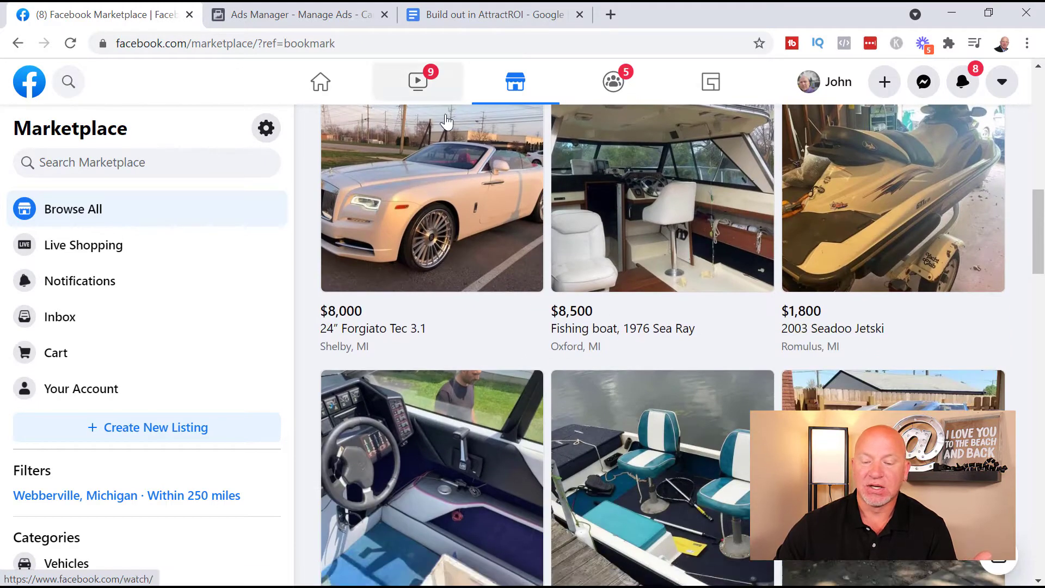
scroll(624, 215, down, 5)
scroll(607, 402, up, 2)
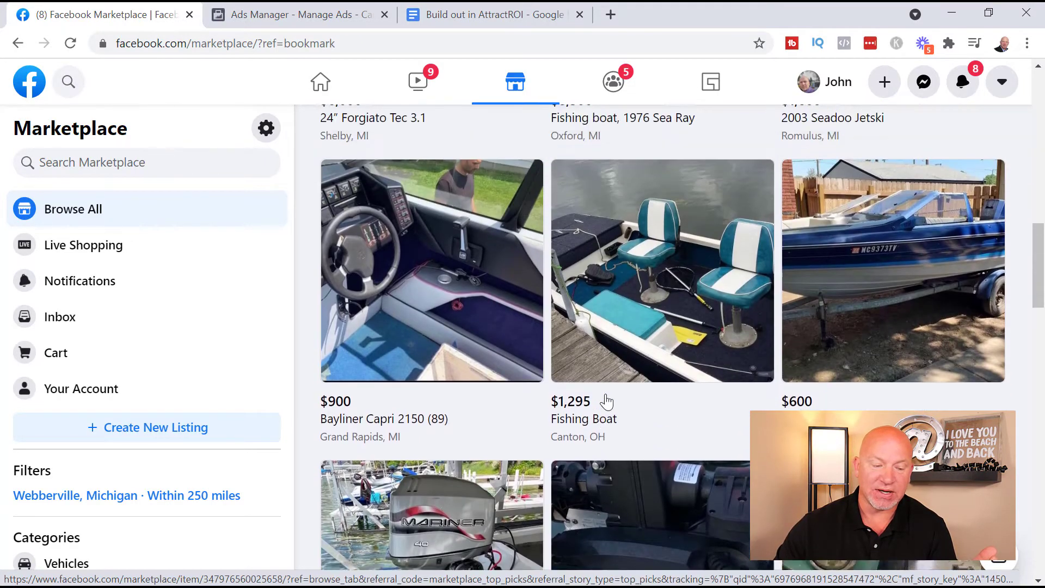
scroll(606, 402, up, 5)
scroll(470, 412, down, 1)
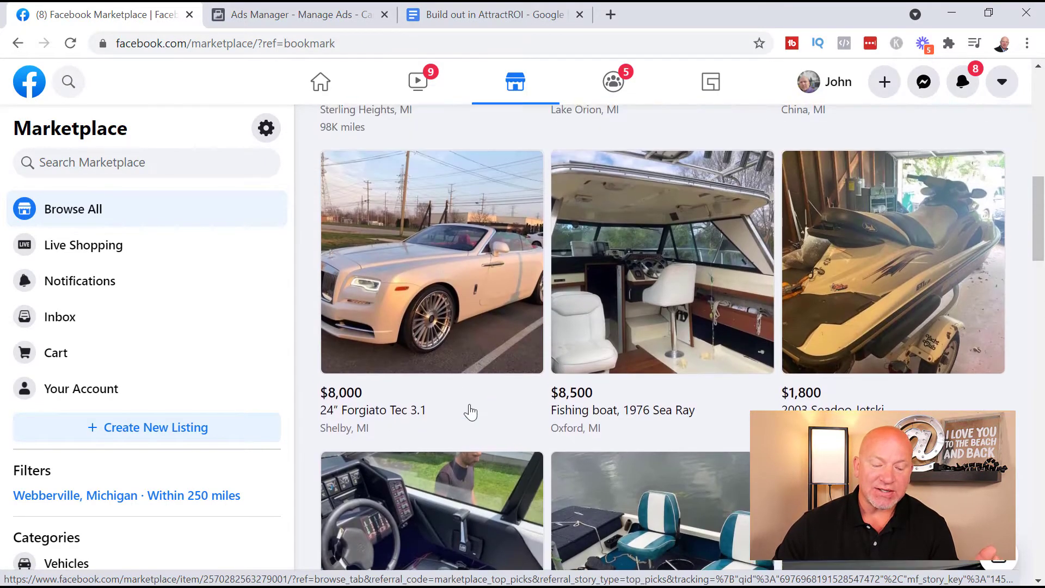
scroll(125, 430, down, 6)
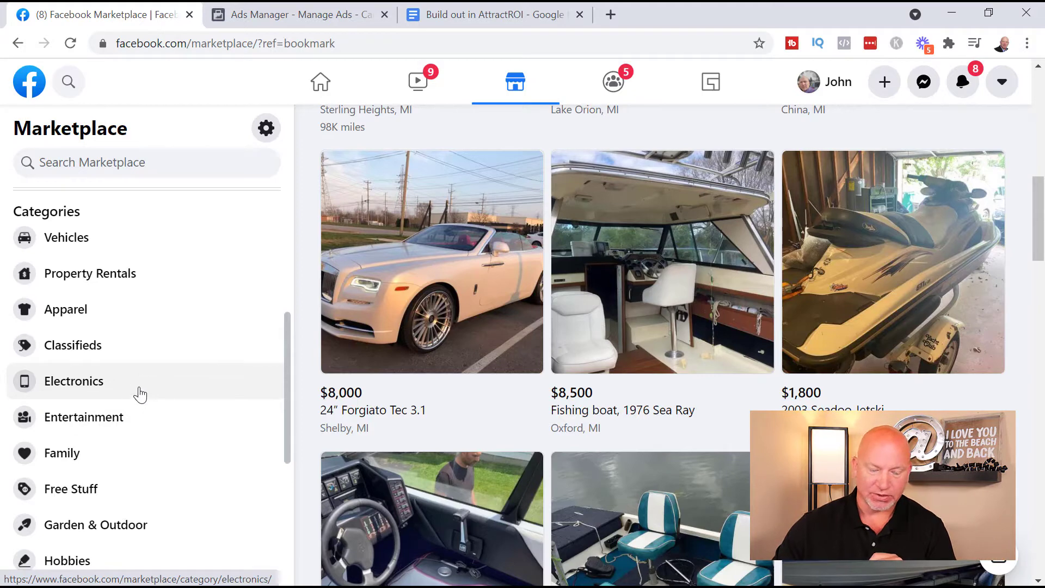
scroll(191, 463, down, 2)
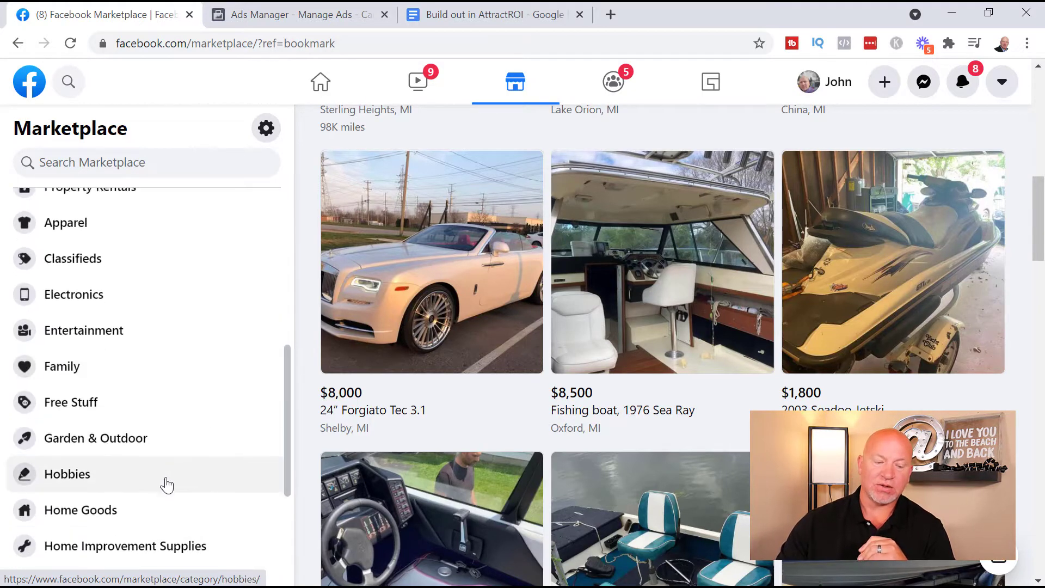
scroll(167, 484, down, 1)
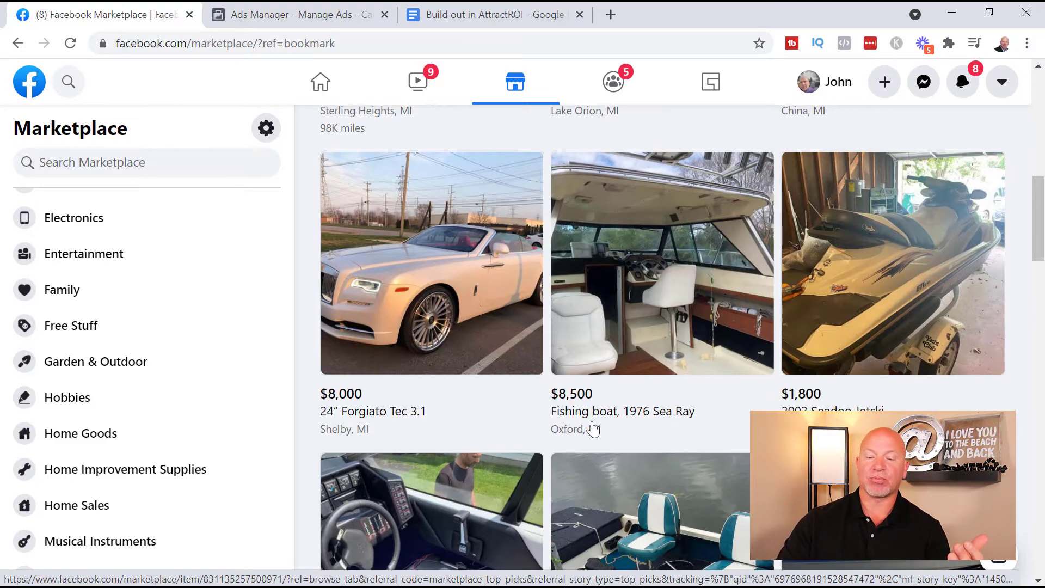
scroll(596, 427, up, 8)
scroll(638, 422, down, 7)
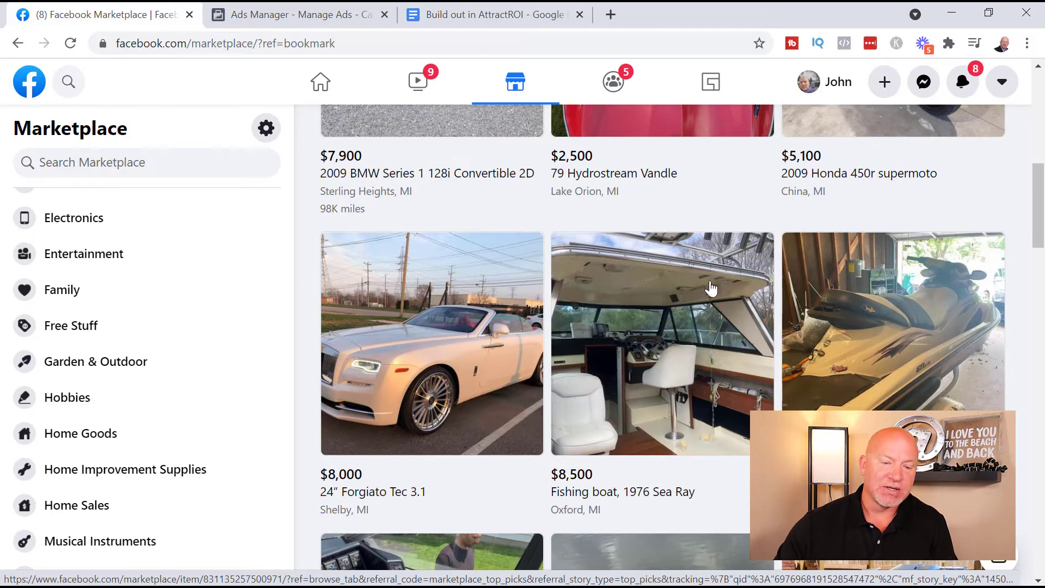
Switch to the open Ads Manager page with the campaigns list
click(310, 20)
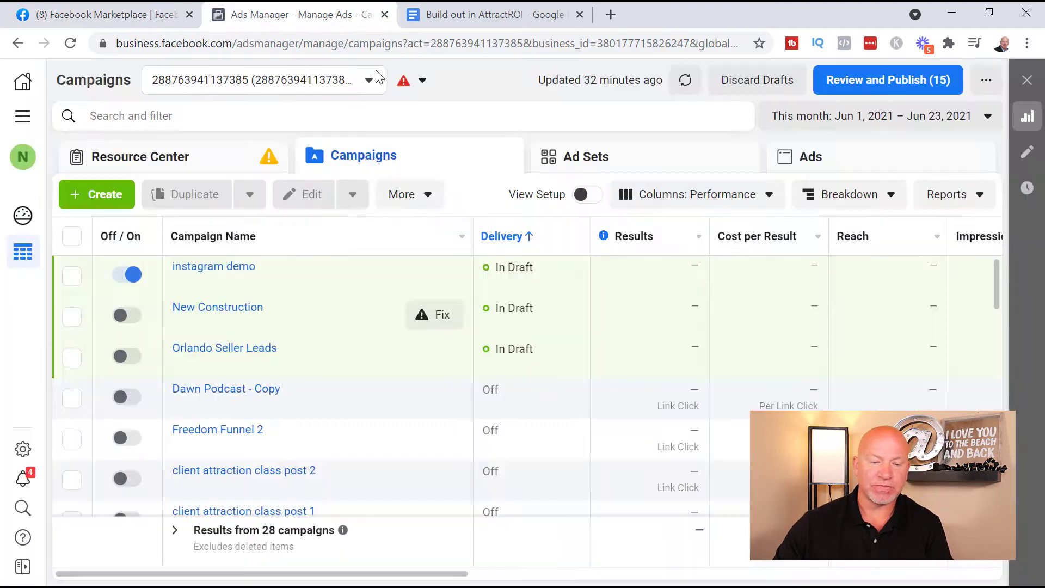
click(380, 47)
text(face)
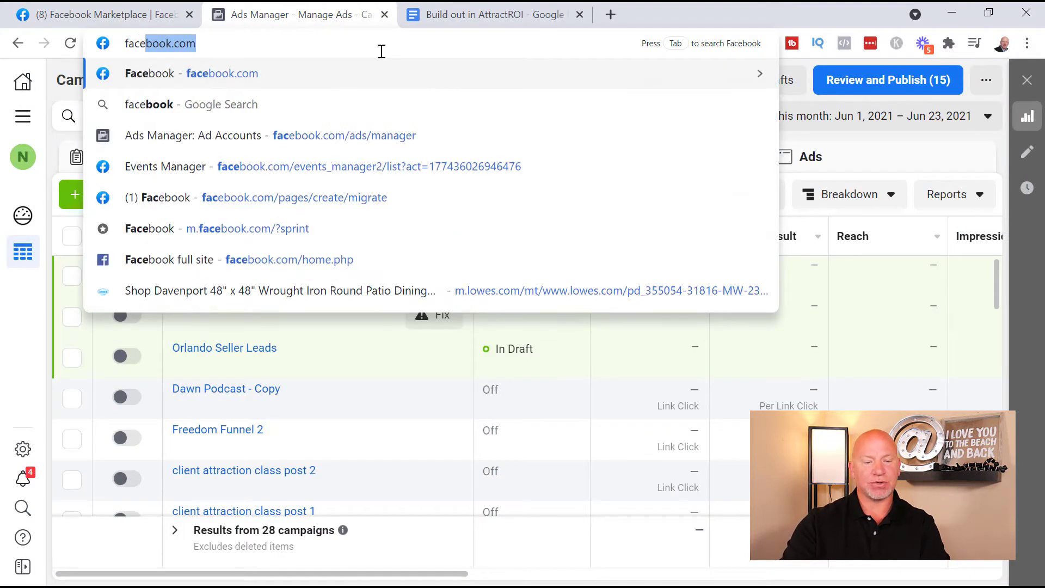
text(book.com/ads)
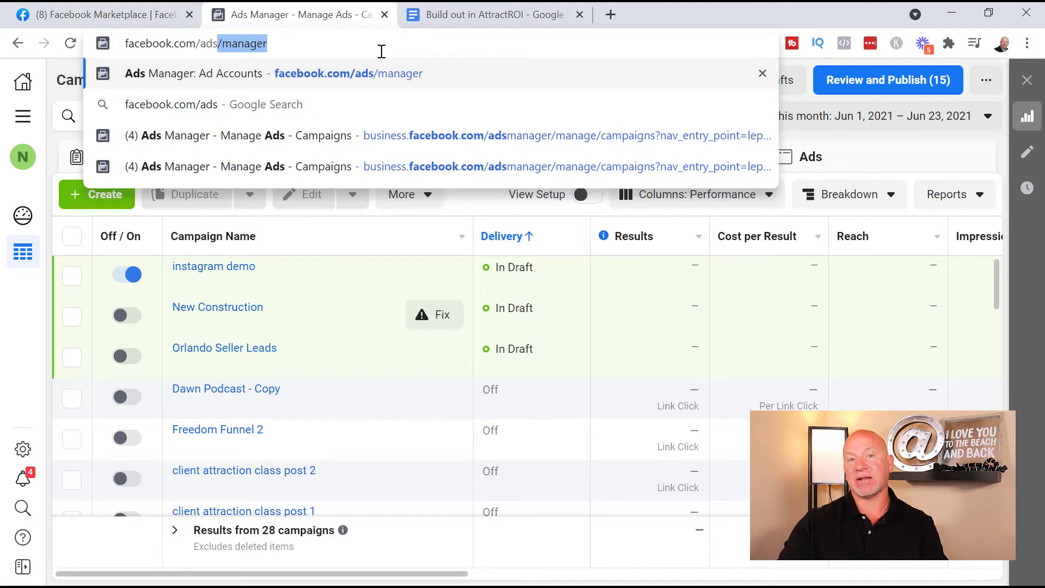
key(BackSpace)
key(BackSpace)
key(BackSpace)
key(BackSpace)
key(BackSpace)
key(BackSpace)
key(BackSpace)
key(BackSpace)
key(BackSpace)
key(BackSpace)
key(BackSpace)
key(BackSpace)
key(BackSpace)
key(BackSpace)
key(BackSpace)
key(BackSpace)
key(BackSpace)
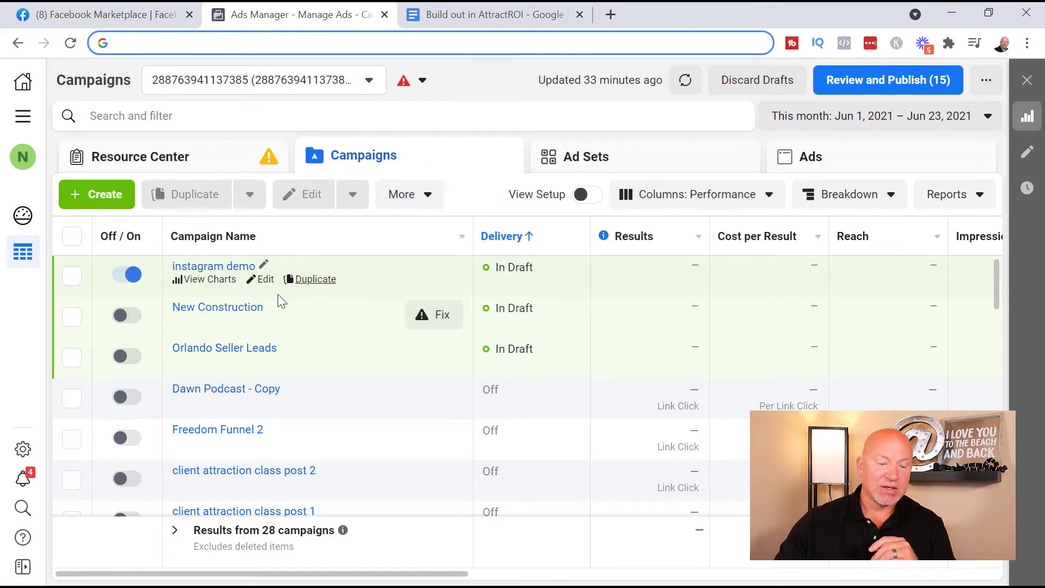
Create a new ad campaign with the Traffic objective
click(109, 202)
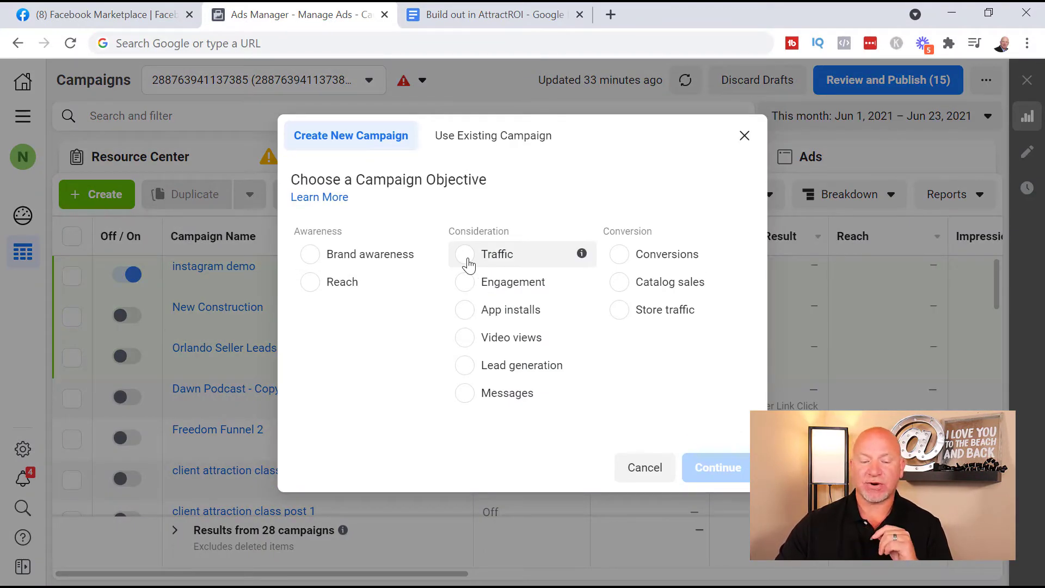
click(468, 265)
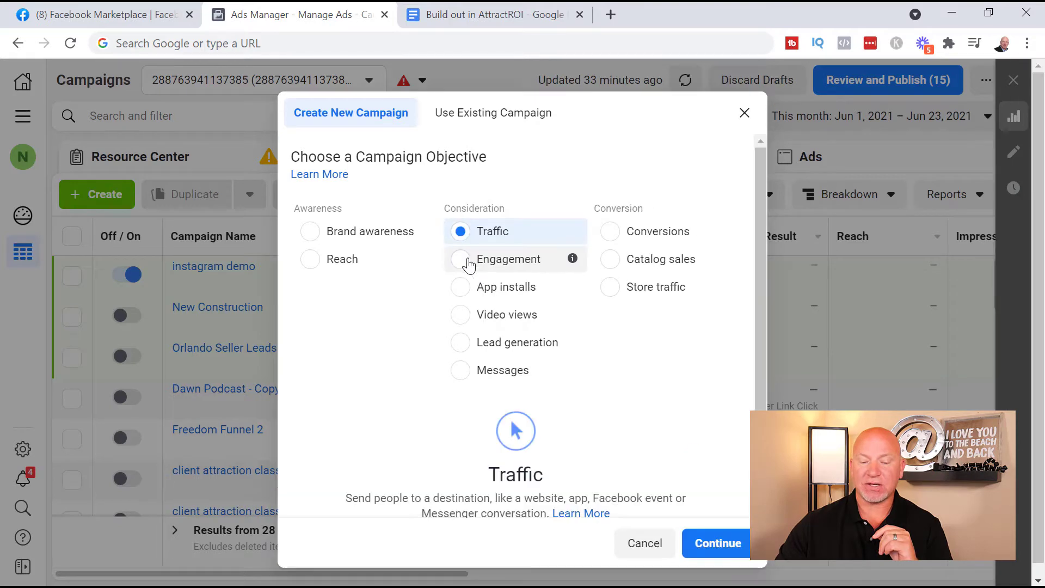
click(728, 544)
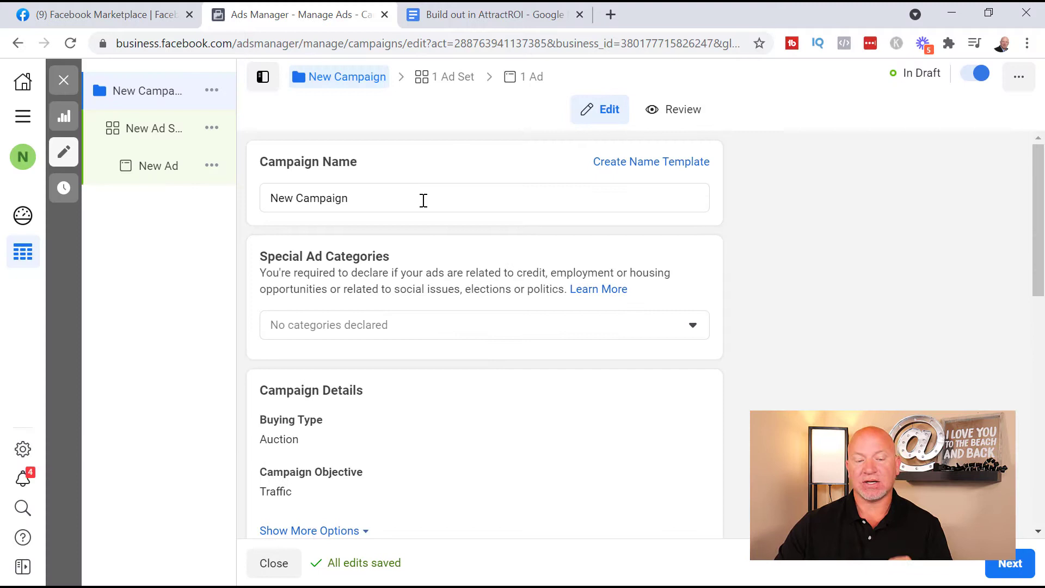
Rename the new campaign as Demo Marketplace
click(423, 200)
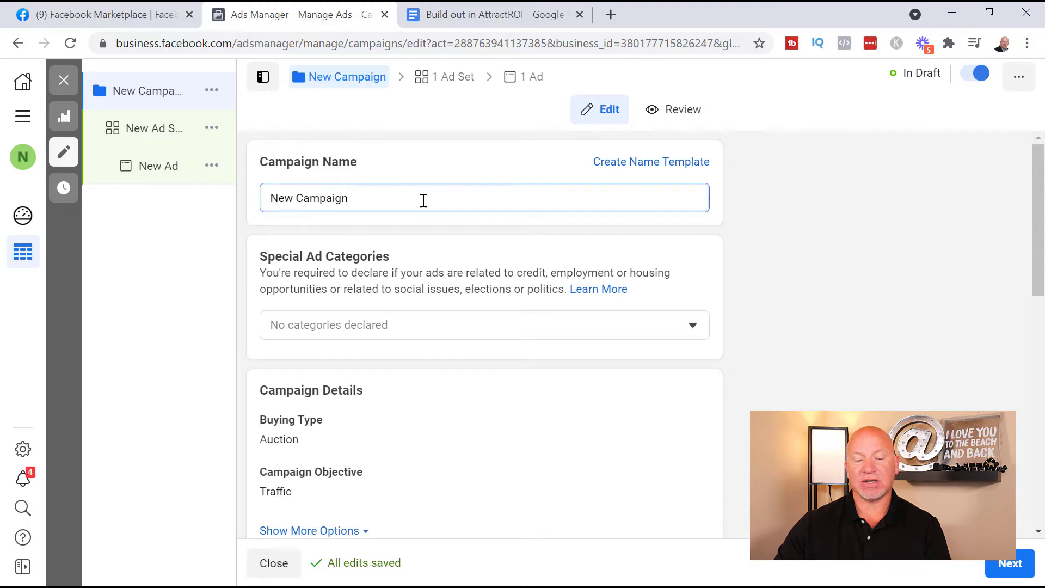
key(ctrl+a)
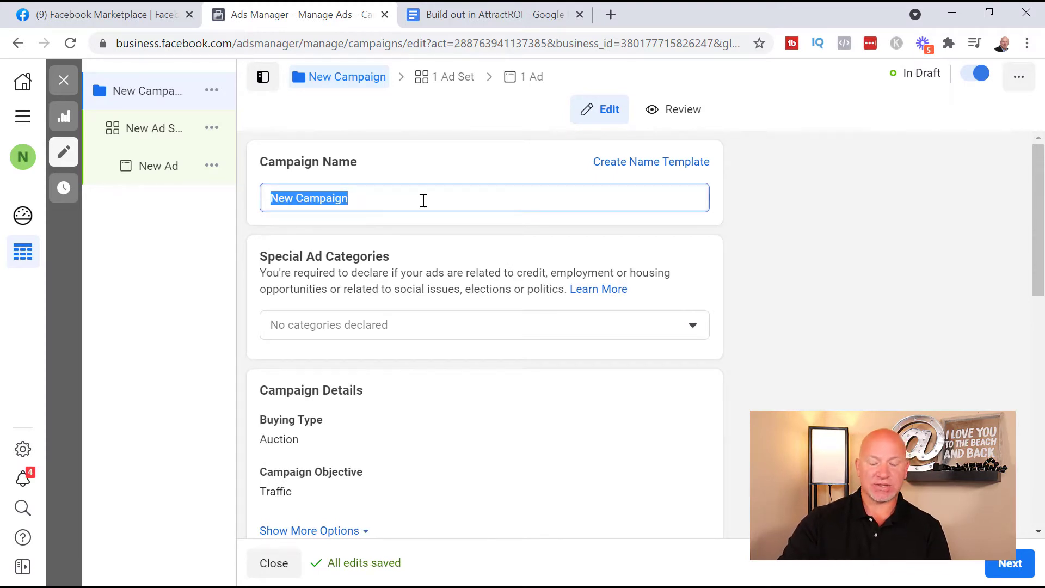
text(Demo)
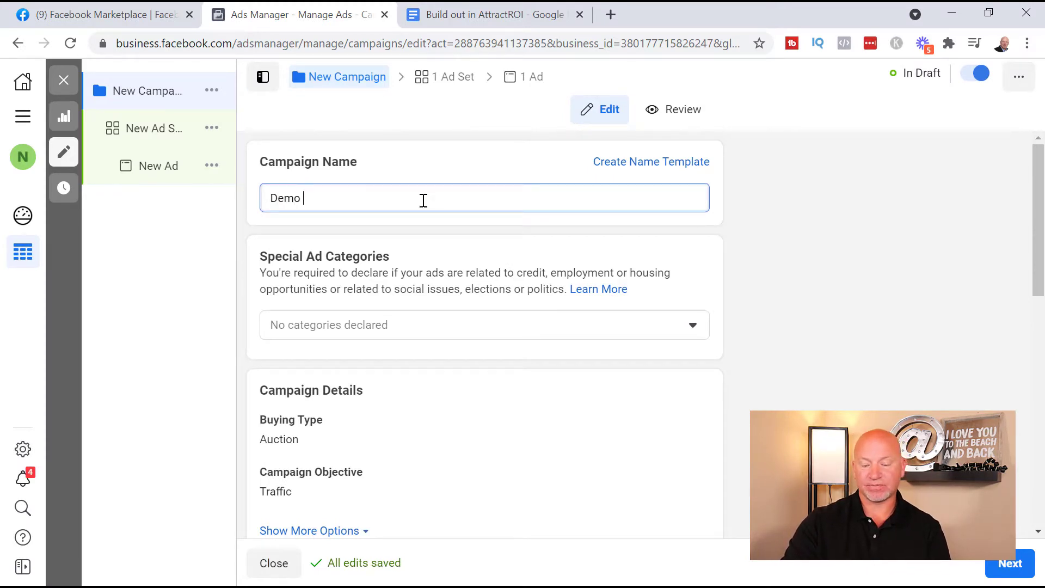
text( Marketplace)
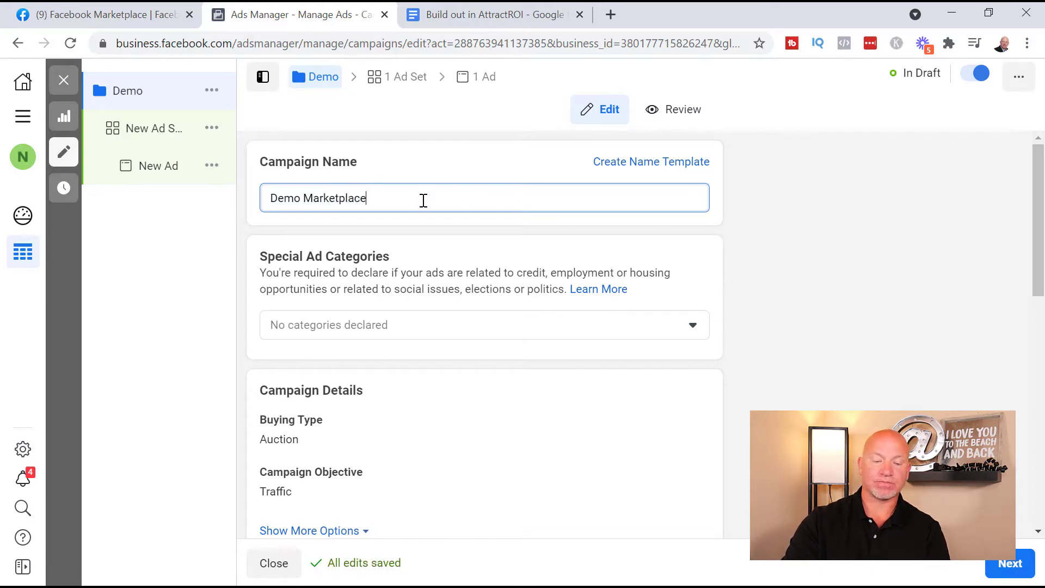
Declare Housing as the campaign's special ad category
click(658, 333)
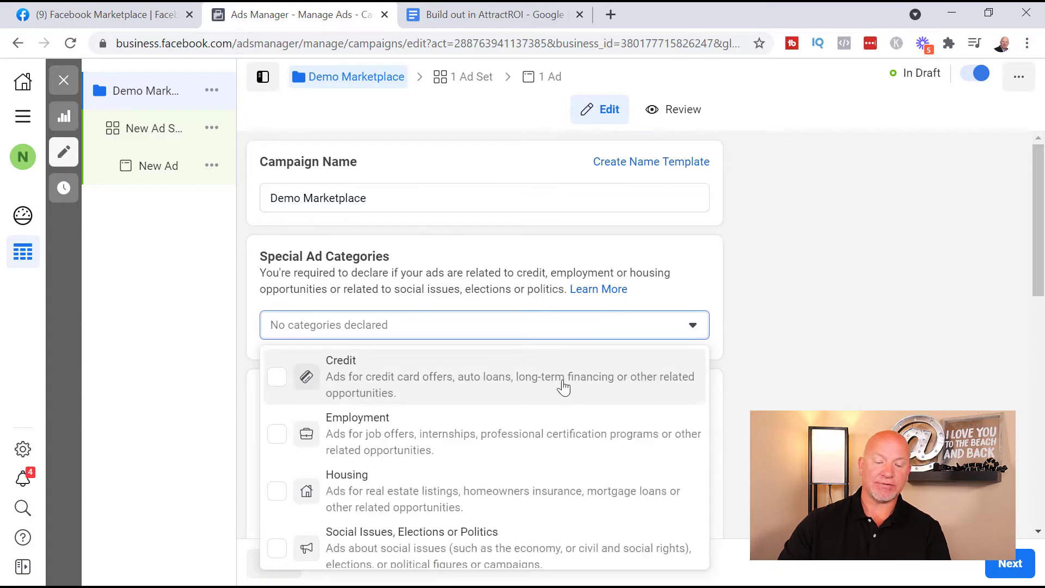
click(277, 498)
click(733, 375)
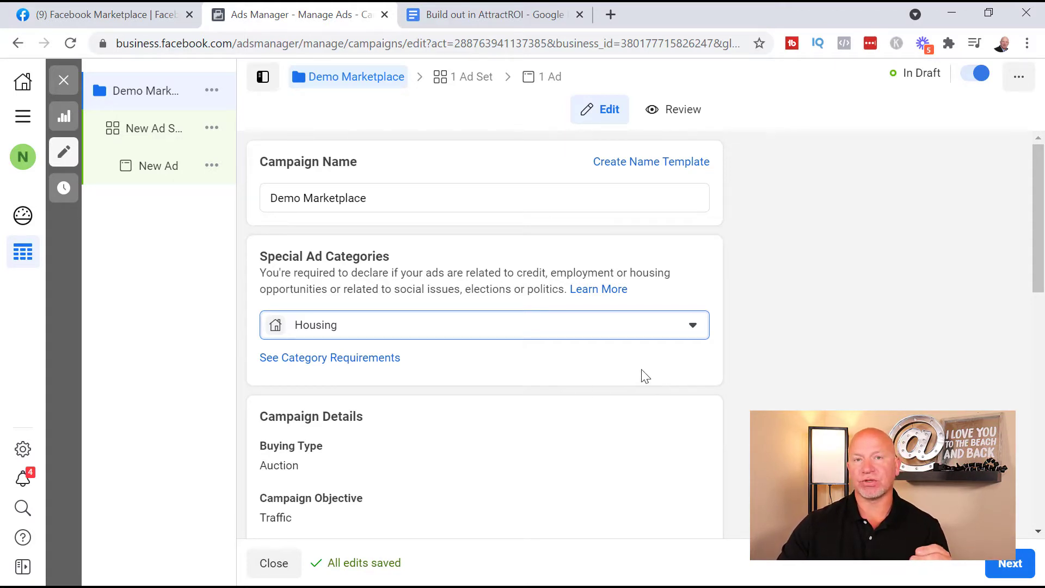
Set the campaign's daily budget to $10.00 under Campaign Budget Optimization
scroll(680, 366, down, 2)
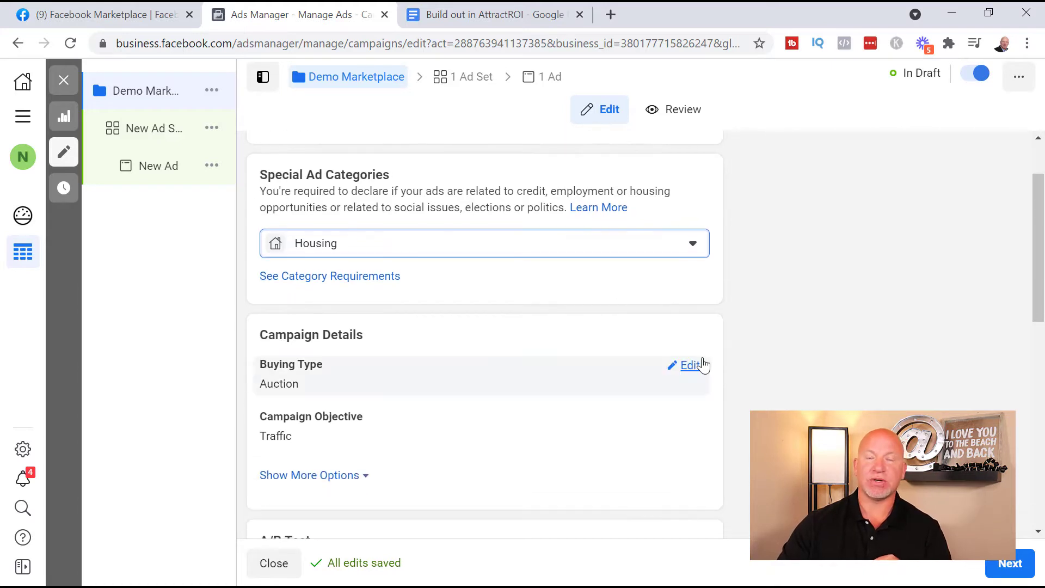
scroll(729, 361, down, 3)
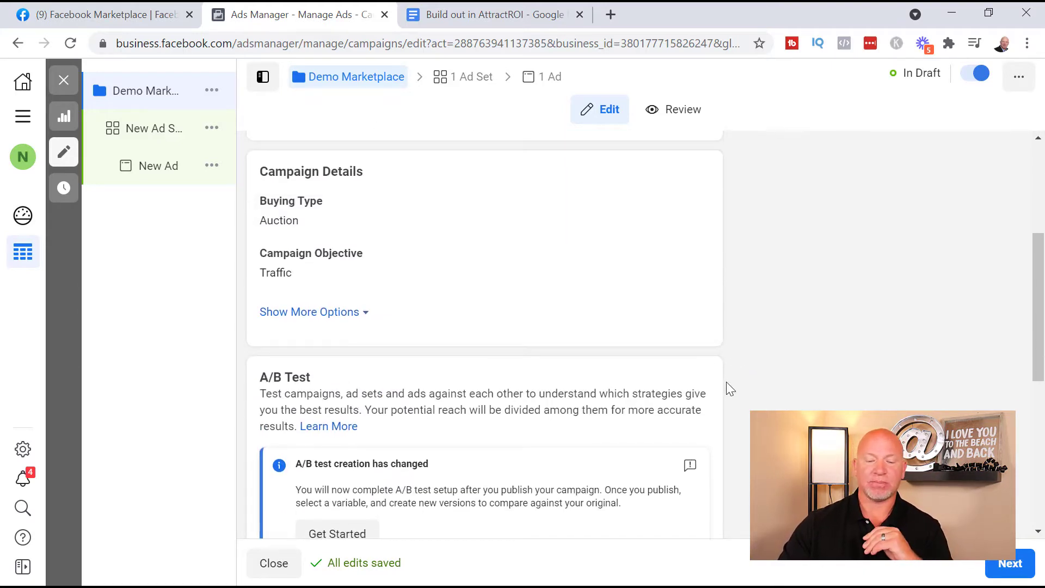
scroll(726, 381, down, 3)
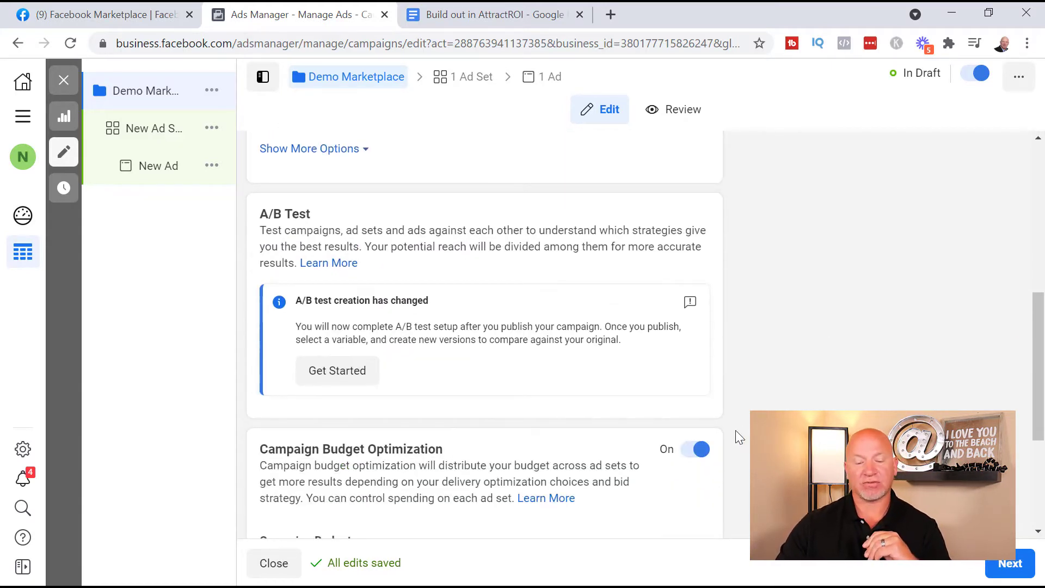
scroll(736, 430, down, 2)
scroll(736, 438, down, 3)
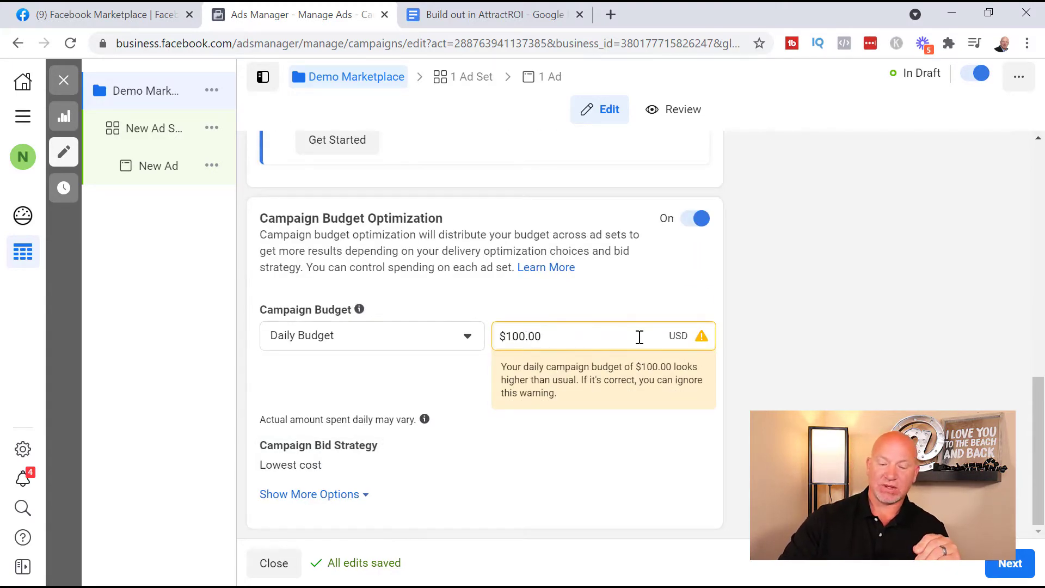
key(BackSpace)
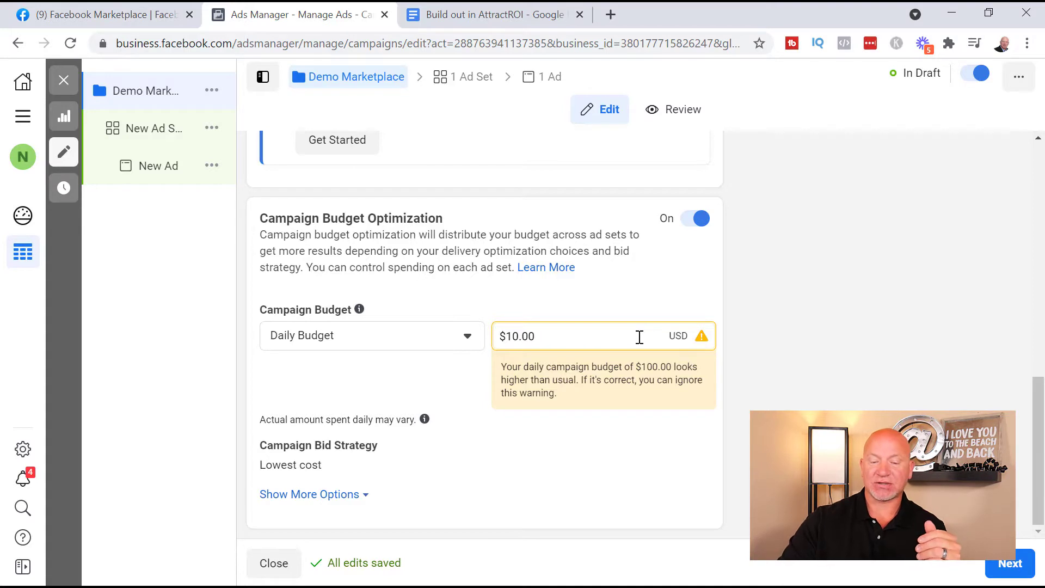
click(697, 280)
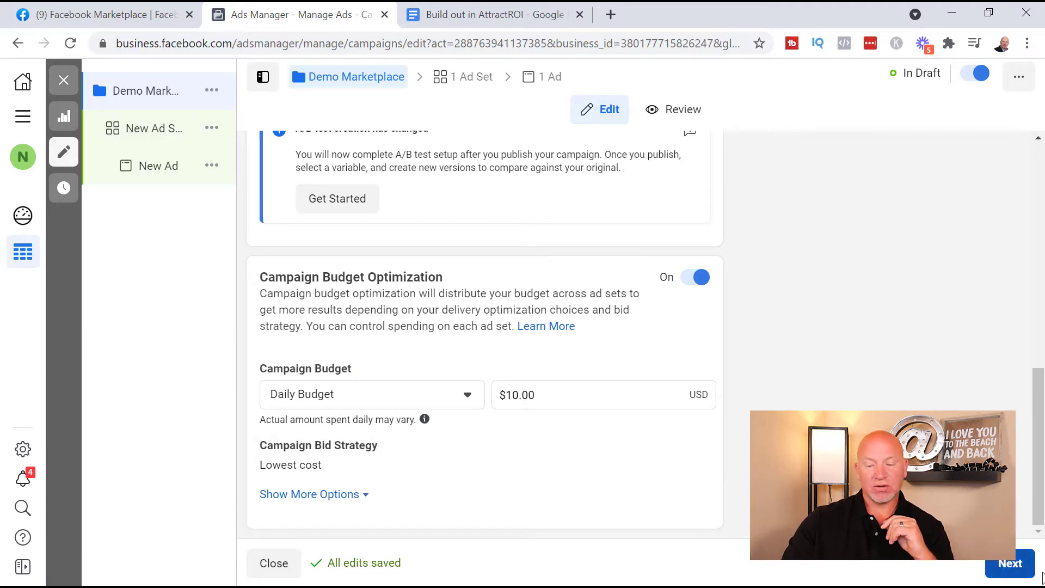
Continue to the ad set level and review its traffic destination, schedule and audience settings
click(1018, 575)
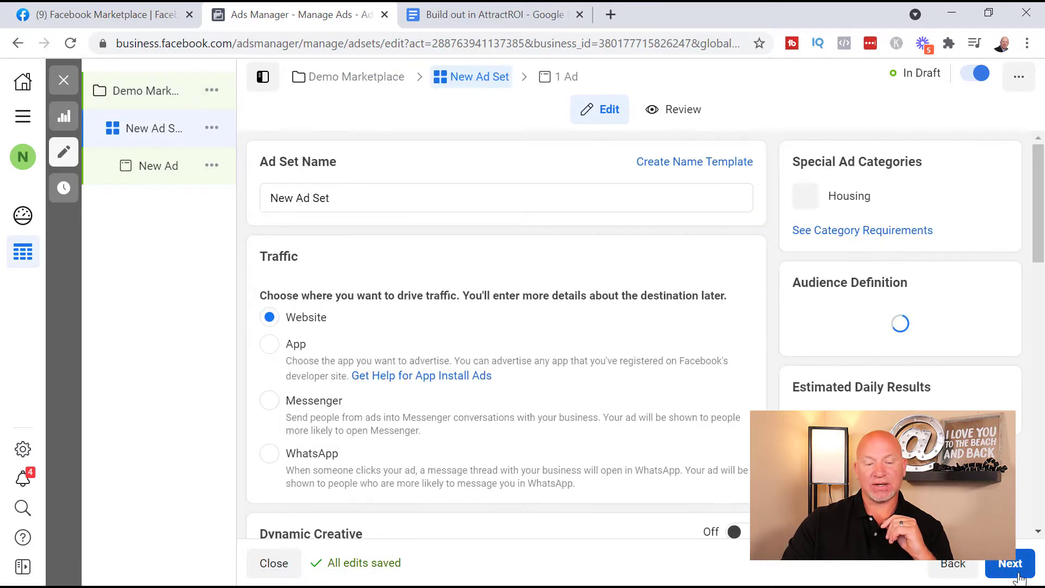
triple_click(404, 194)
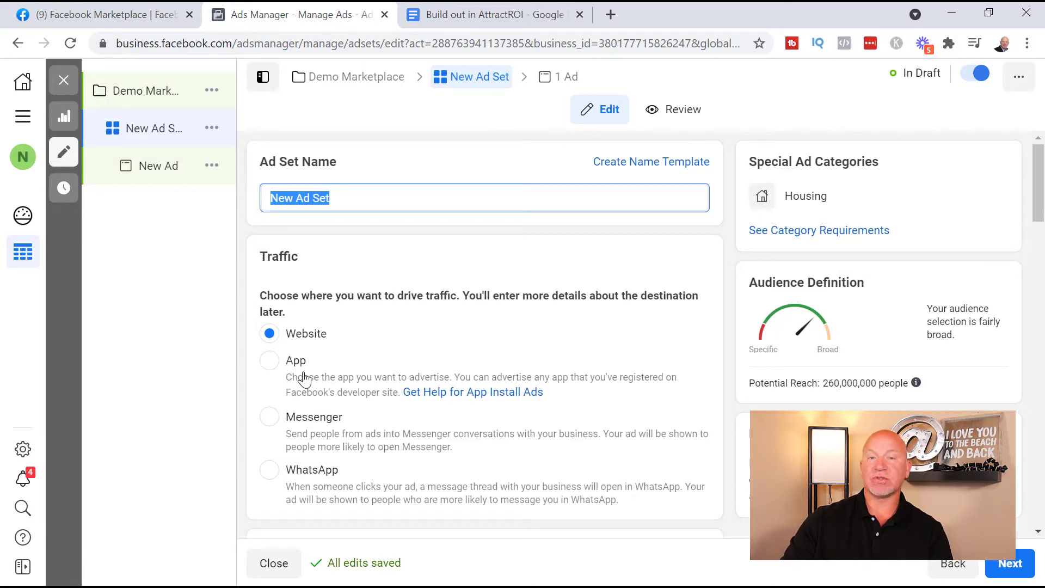
scroll(305, 379, down, 5)
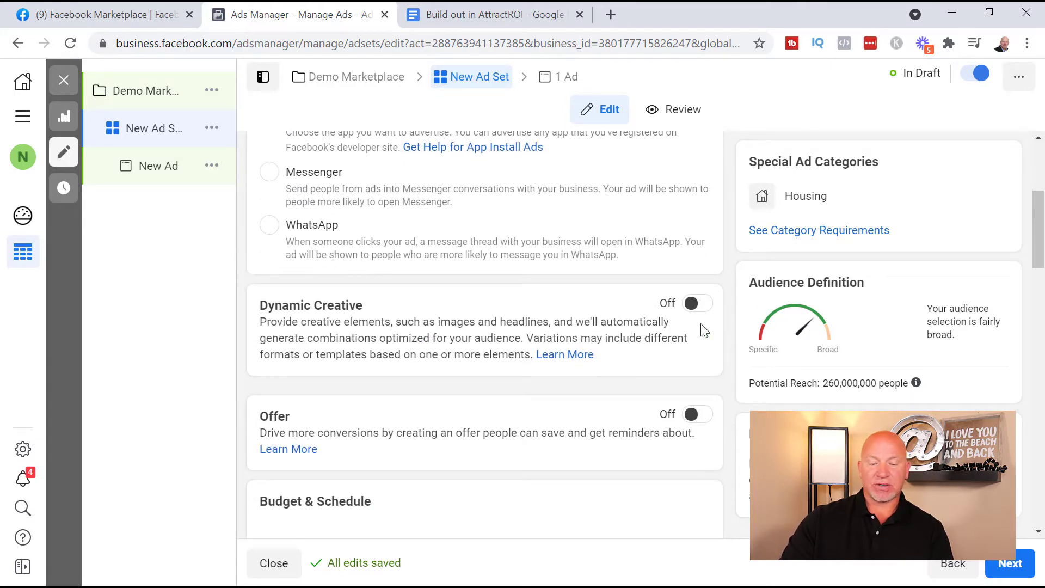
scroll(445, 357, down, 1)
scroll(445, 361, down, 10)
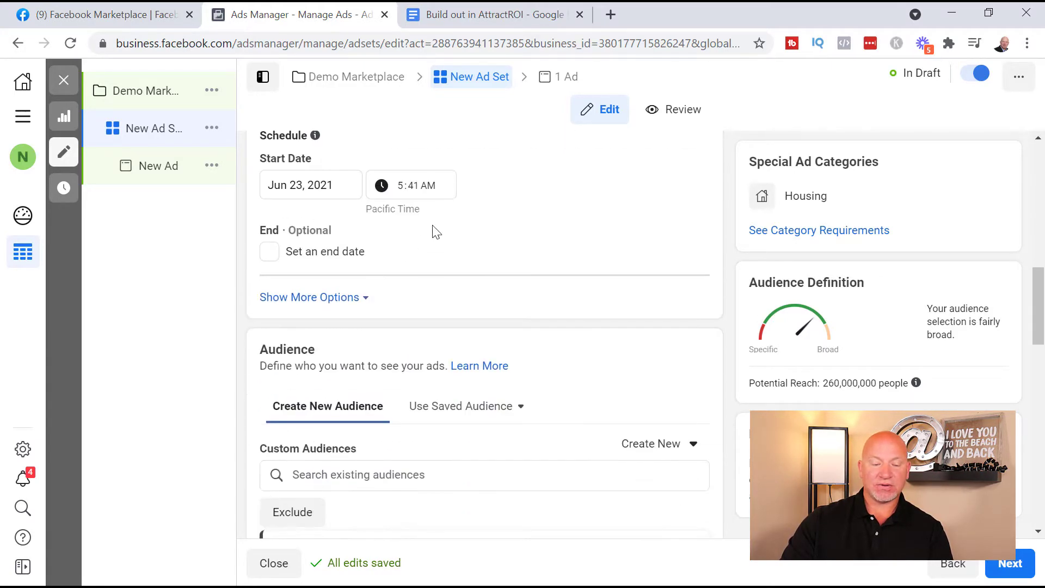
scroll(447, 380, down, 3)
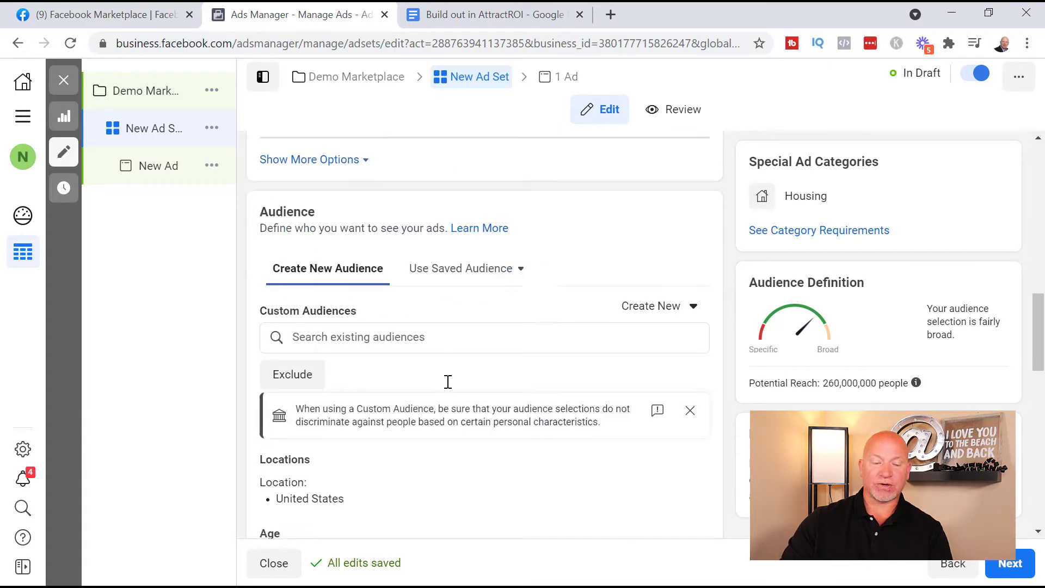
scroll(350, 233, up, 2)
scroll(373, 292, down, 2)
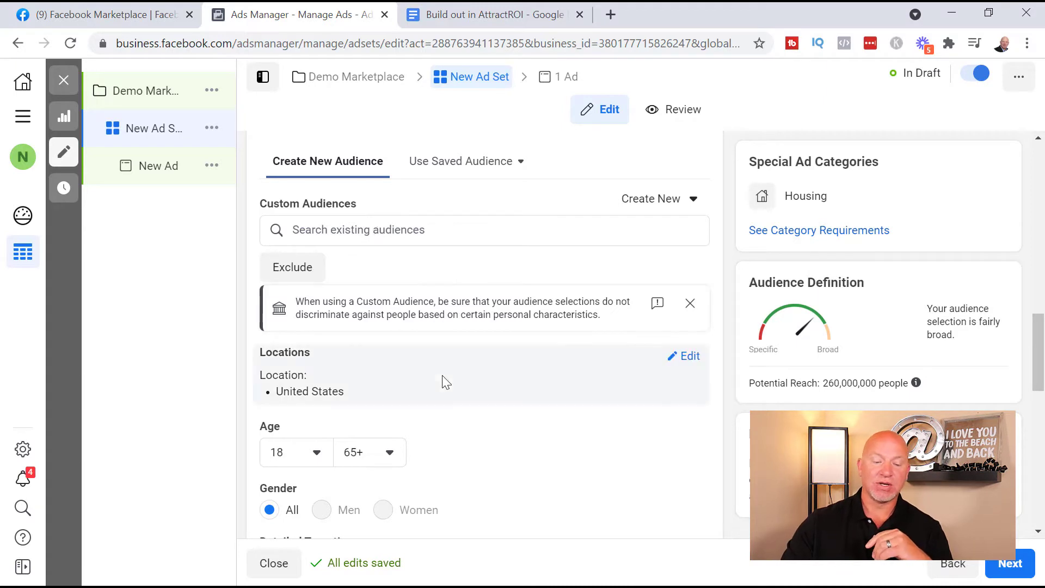
Replace United States with Nashville, Tennessee as the ad set's audience location
click(690, 357)
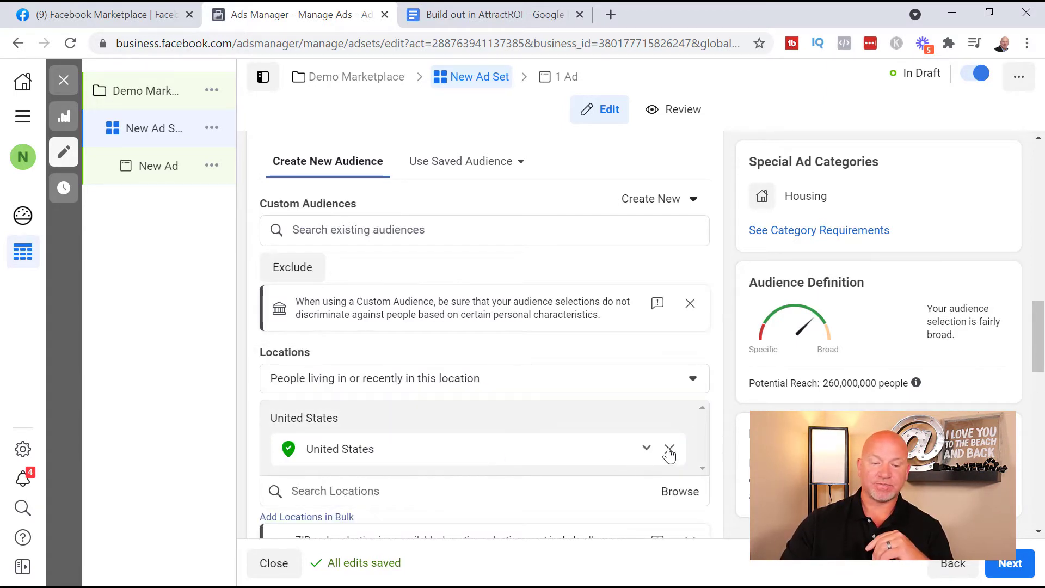
click(669, 450)
scroll(411, 424, down, 2)
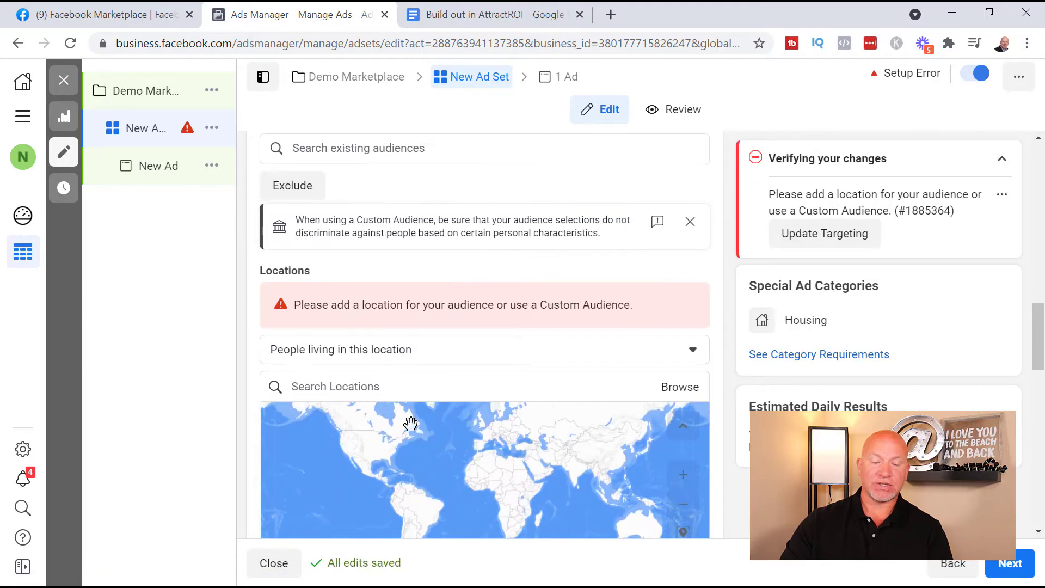
scroll(410, 423, down, 2)
click(421, 310)
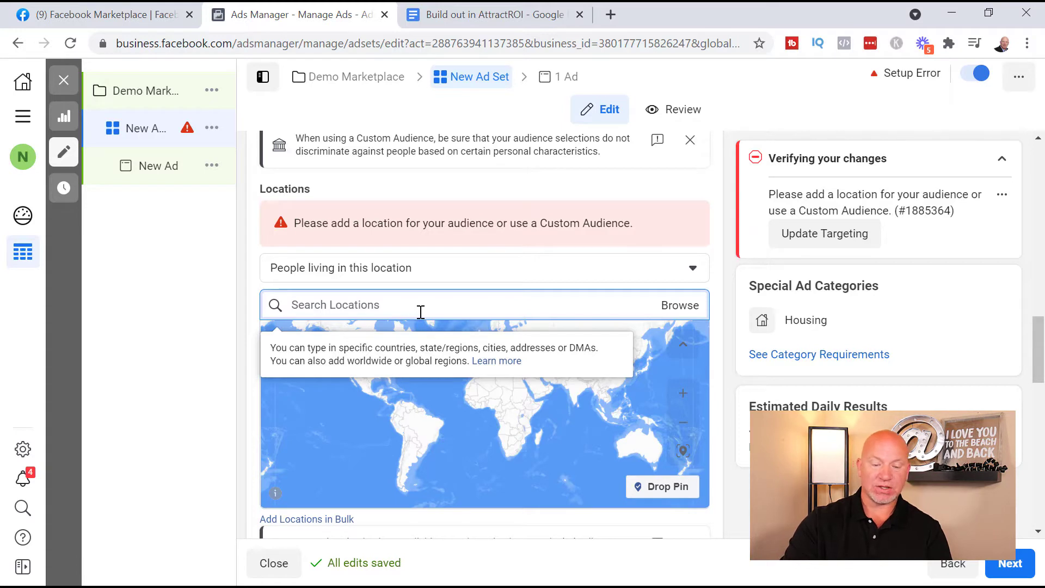
text(nash)
text(ville)
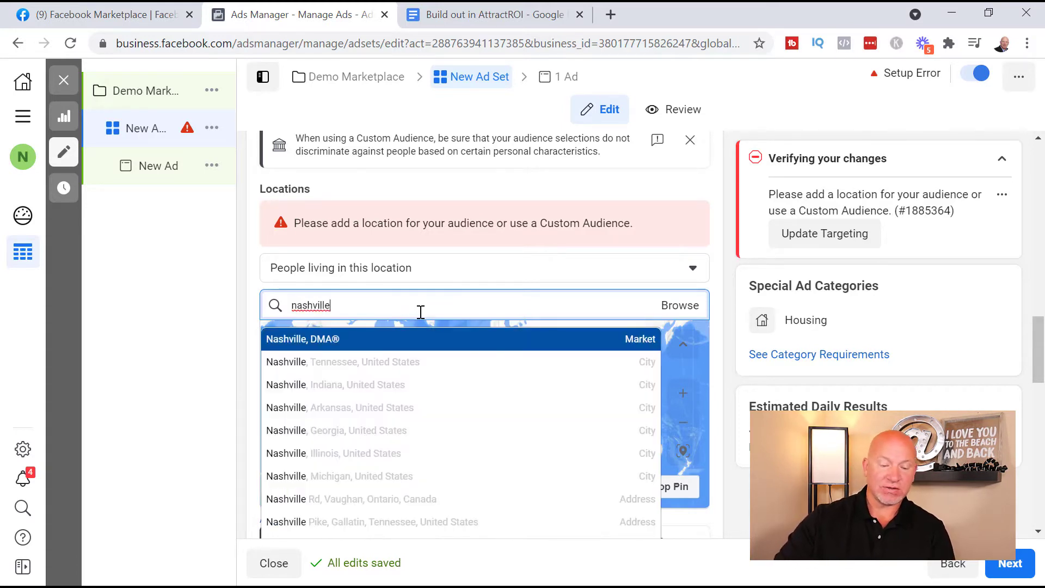
click(388, 362)
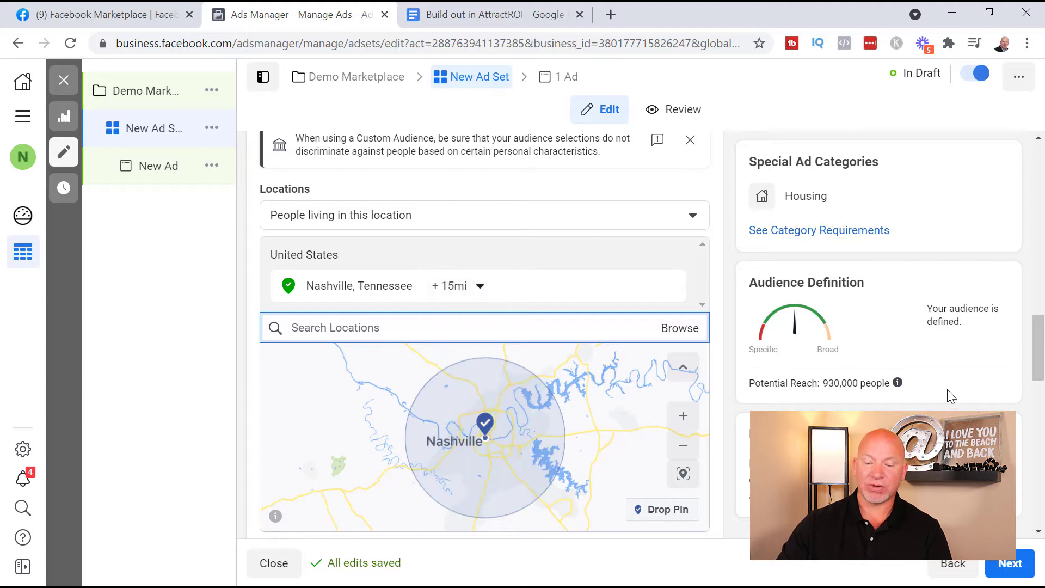
mouse_move(893, 385)
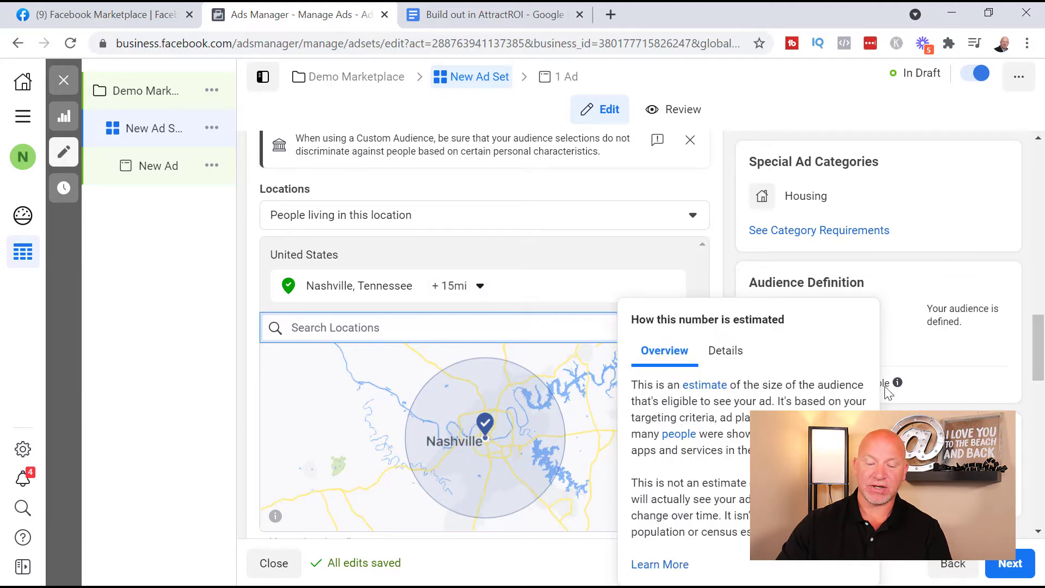
Open the audience's detailed targeting for editing
scroll(392, 314, down, 6)
scroll(619, 431, down, 2)
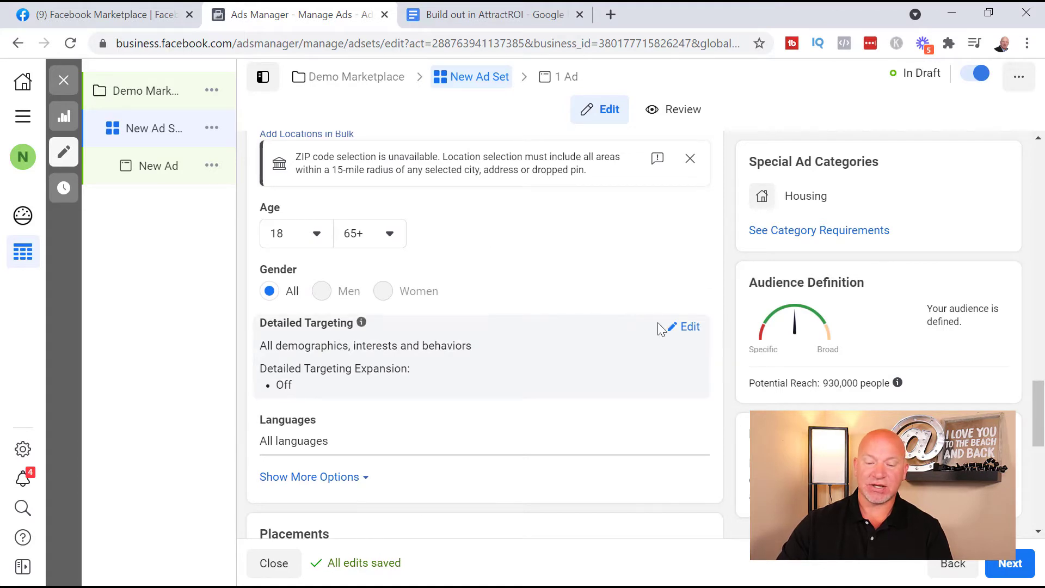
click(689, 328)
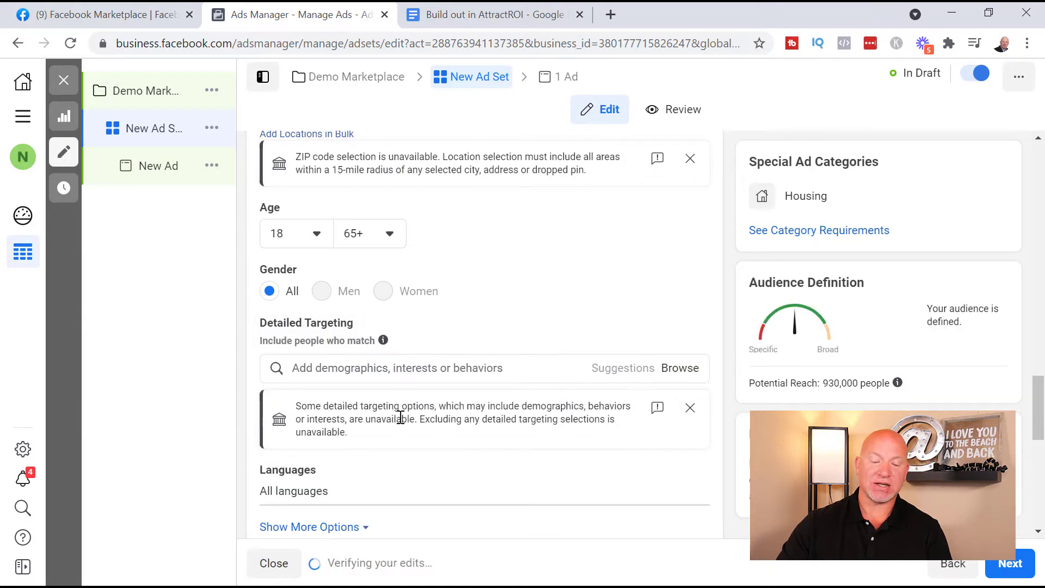
Try House Hunting as a detailed targeting interest, and remove it from the audience again
click(411, 375)
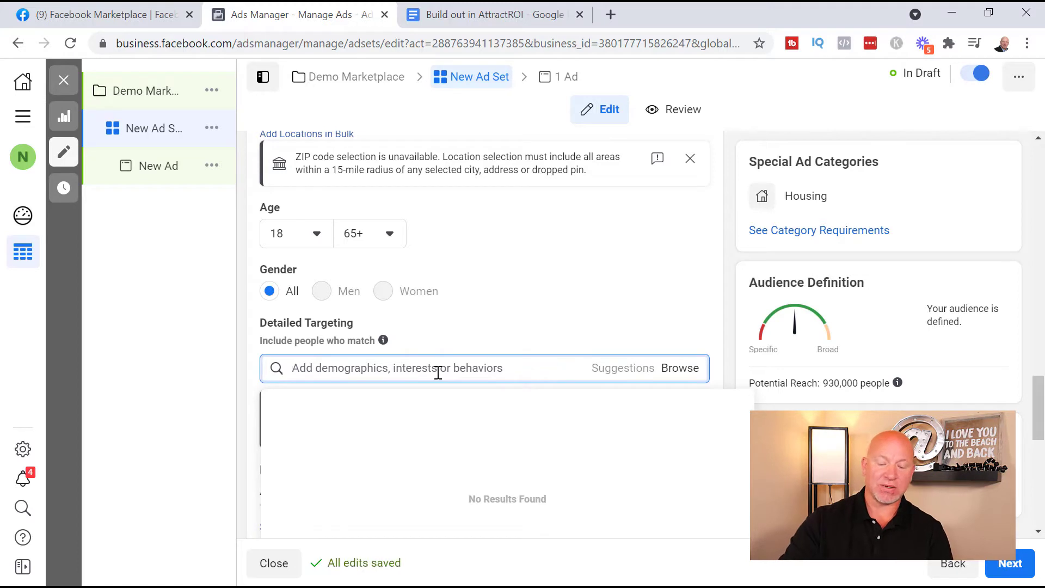
text(house h)
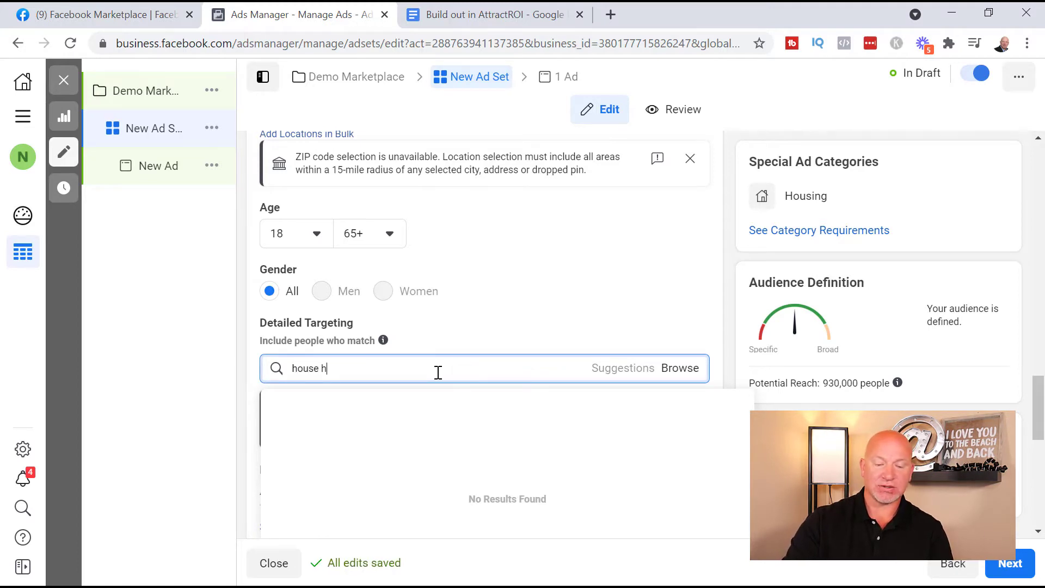
text(unter)
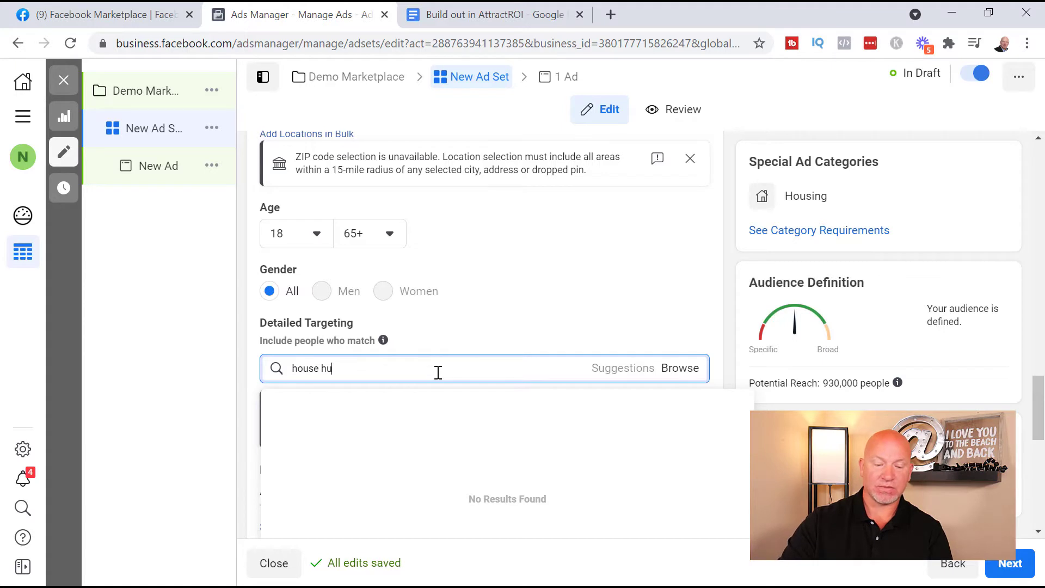
key(BackSpace)
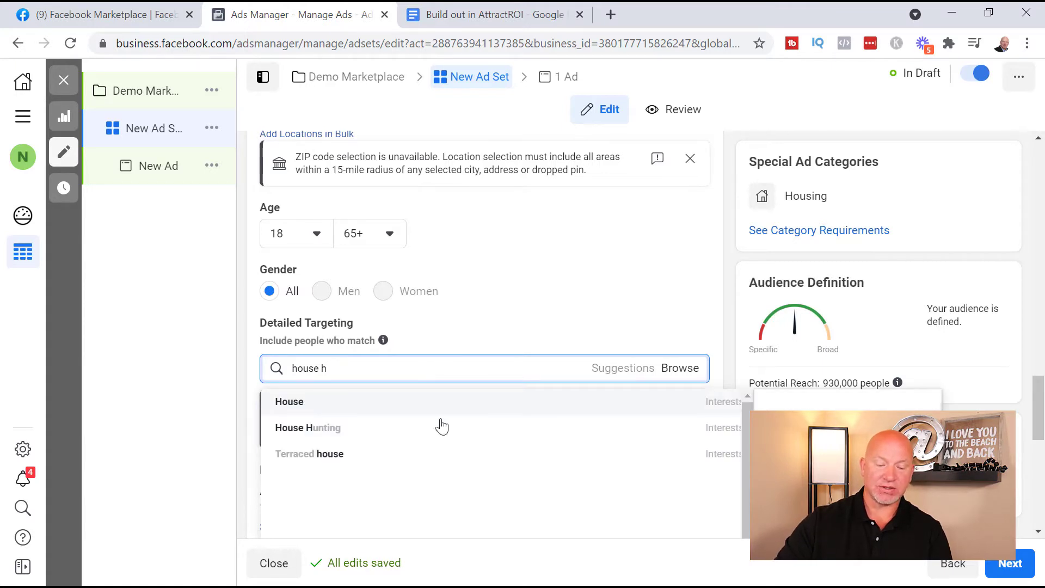
click(360, 439)
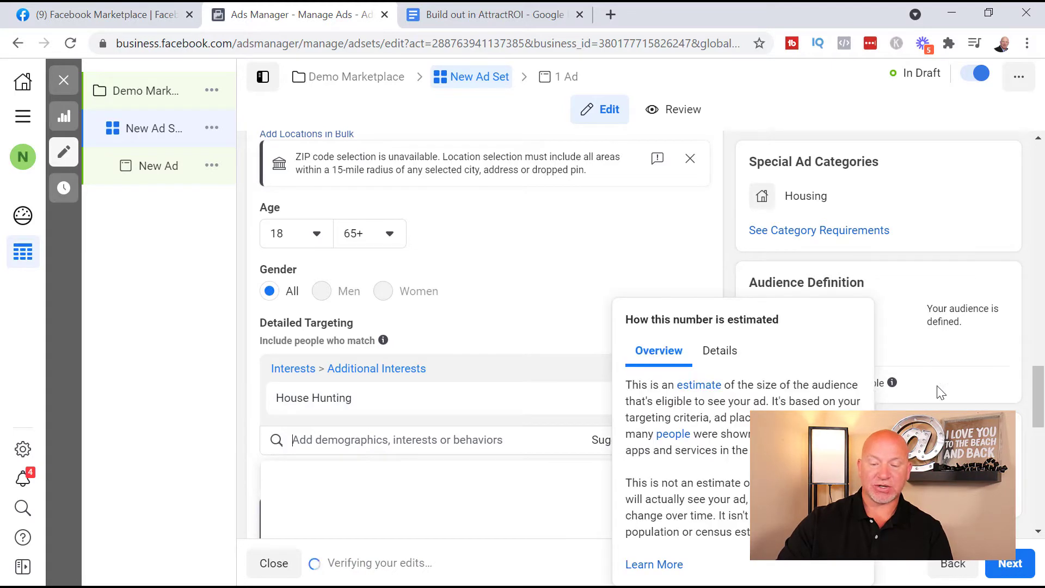
mouse_move(478, 394)
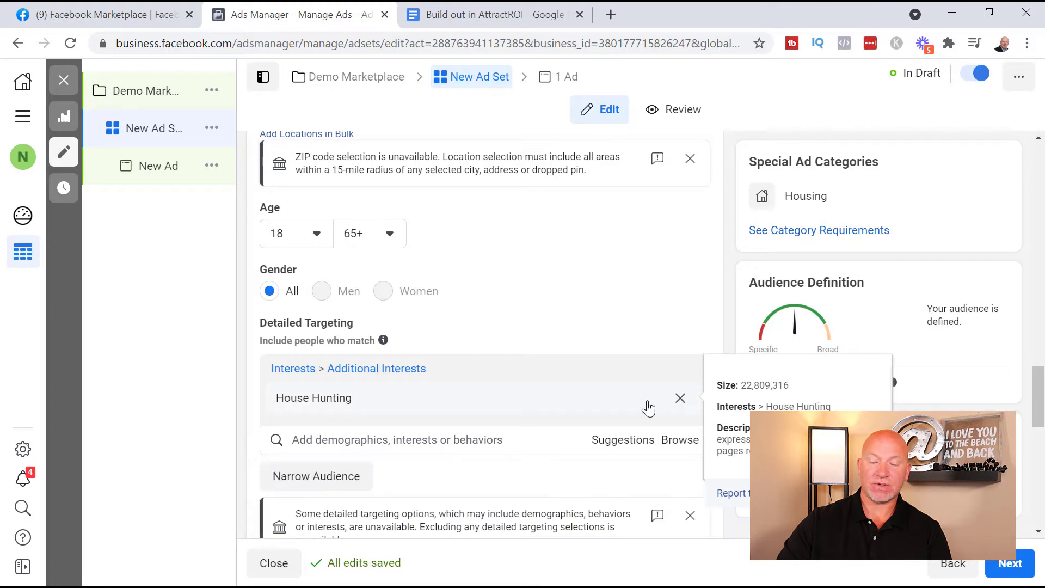
click(680, 399)
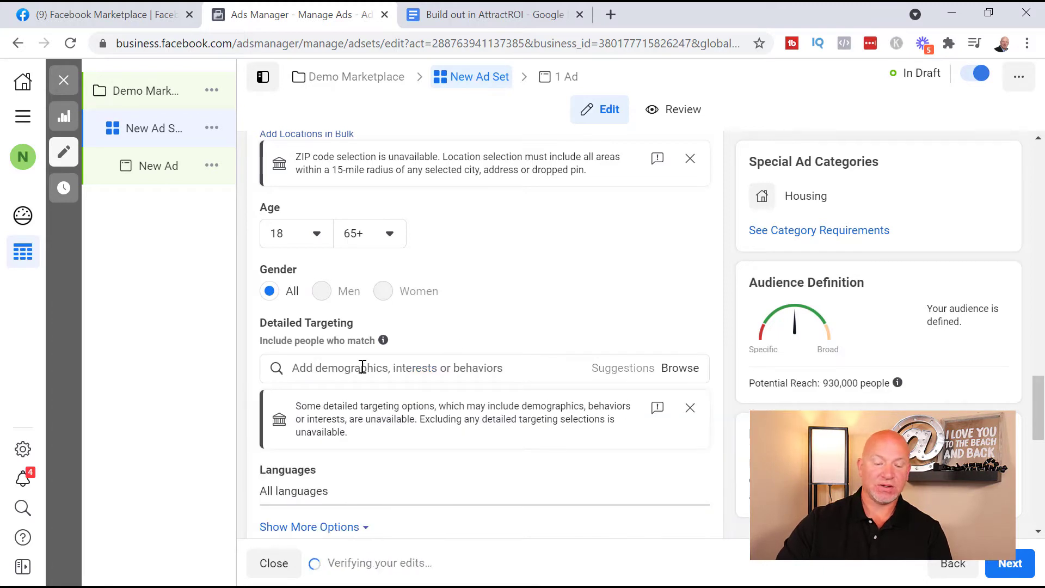
Add the interests Premier Agent - Zillow & Trulia and House Hunting to the detailed targeting
scroll(397, 298, down, 2)
click(398, 287)
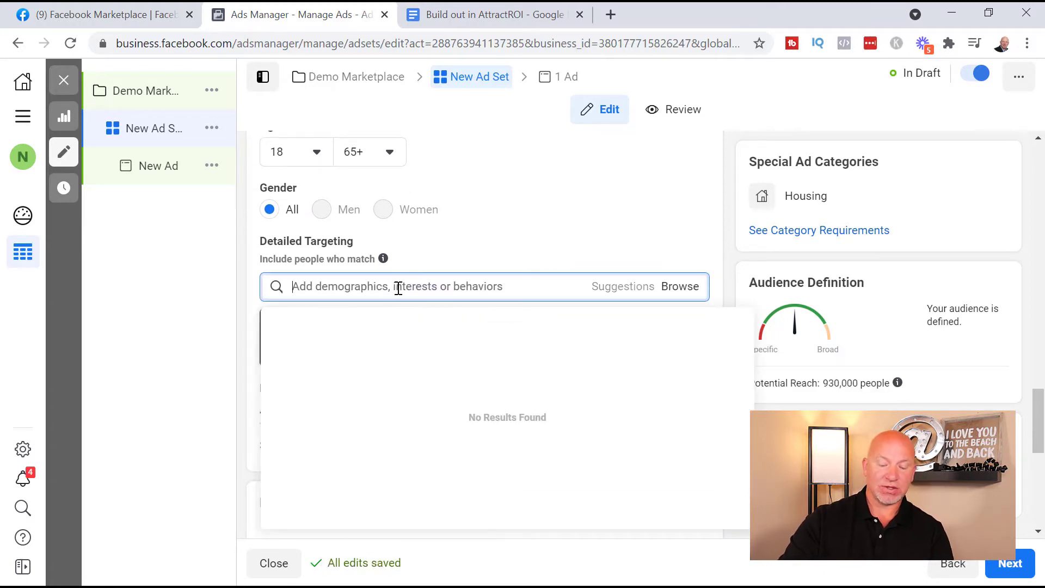
text(zillow)
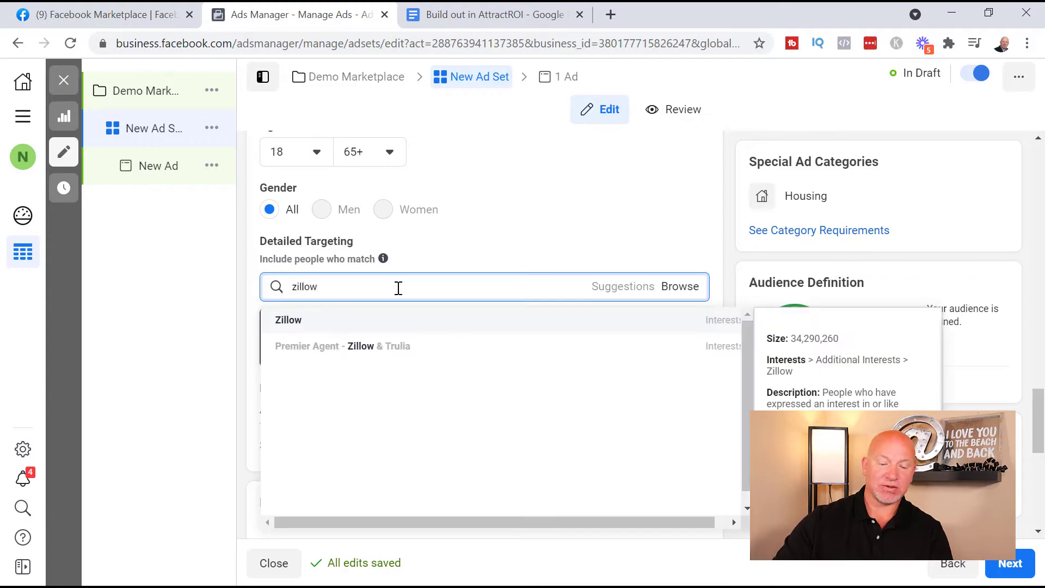
click(373, 348)
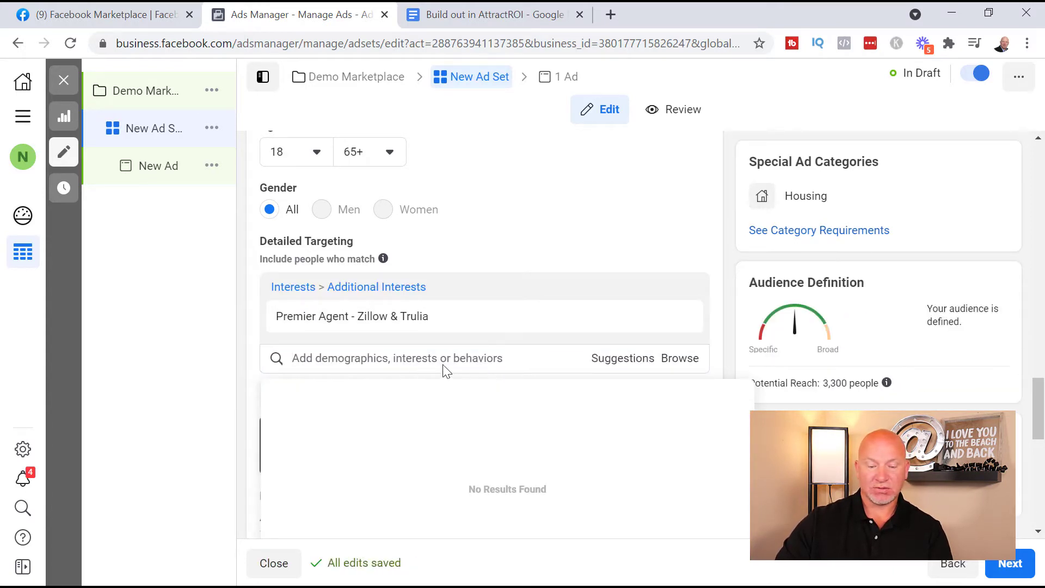
click(410, 366)
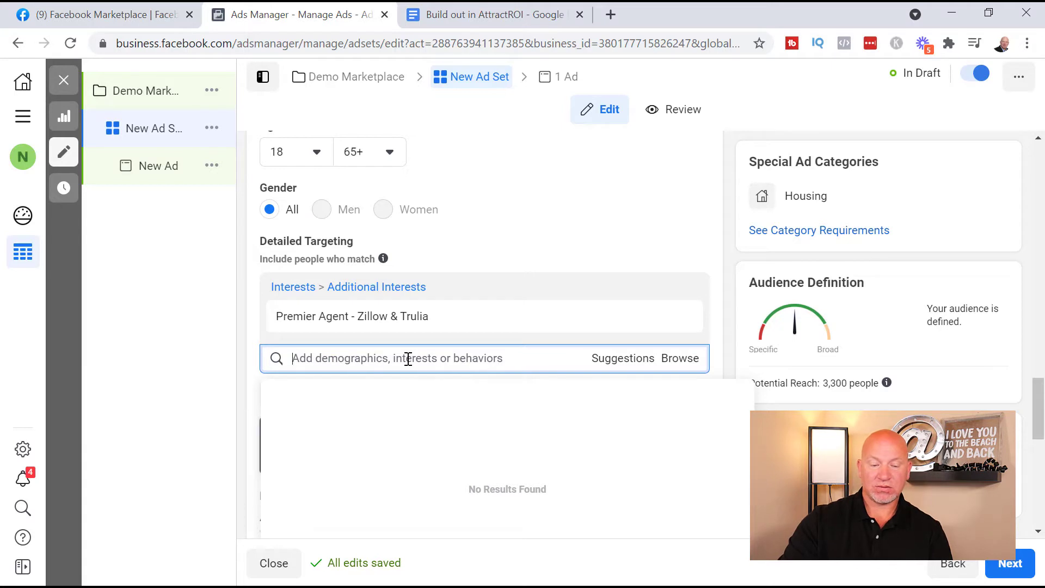
text(house)
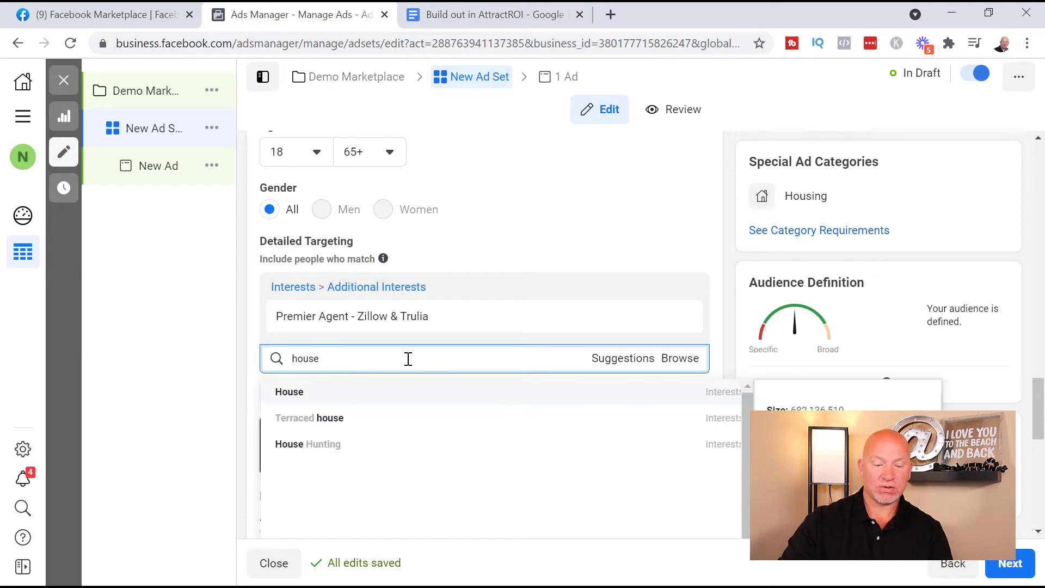
click(355, 448)
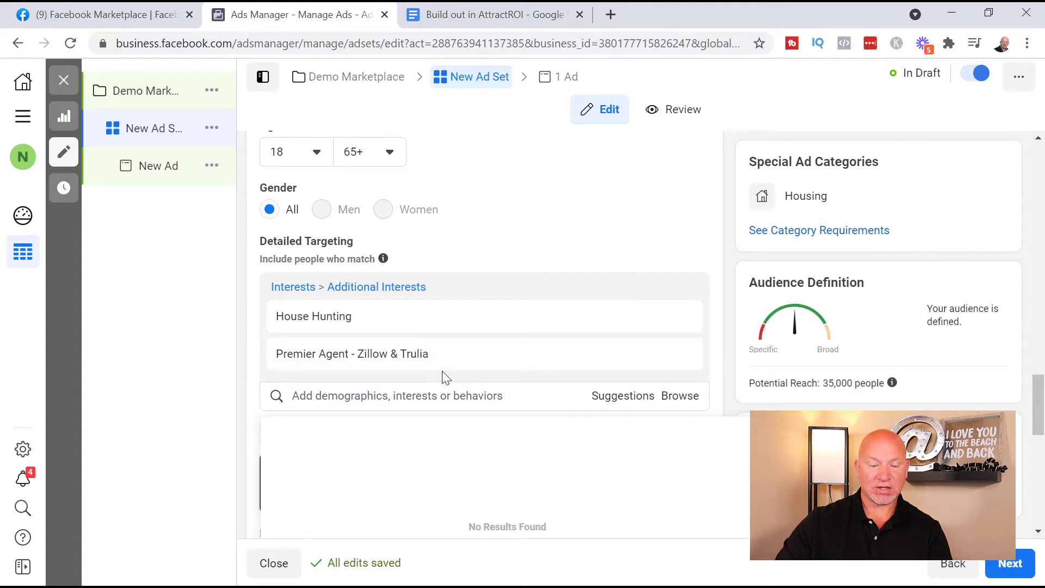
Find the Mortgage calculator interest and add it to the detailed targeting
click(337, 394)
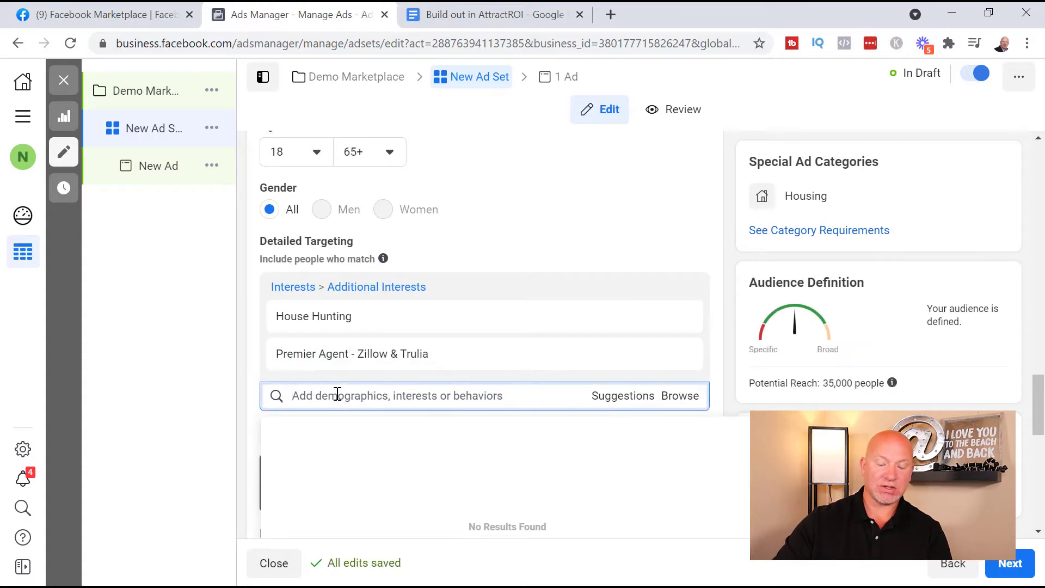
text(mortage)
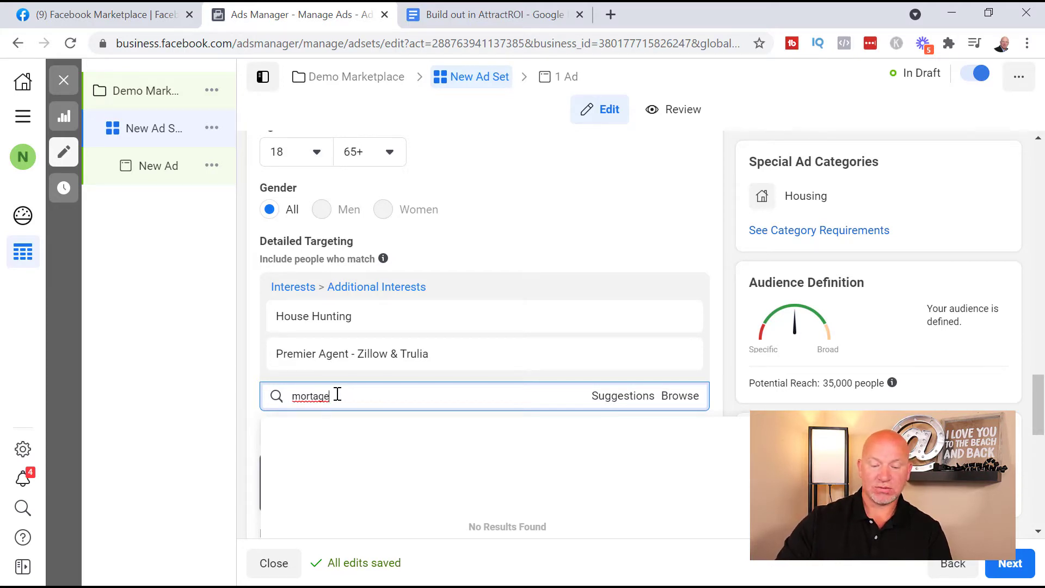
scroll(336, 394, down, 2)
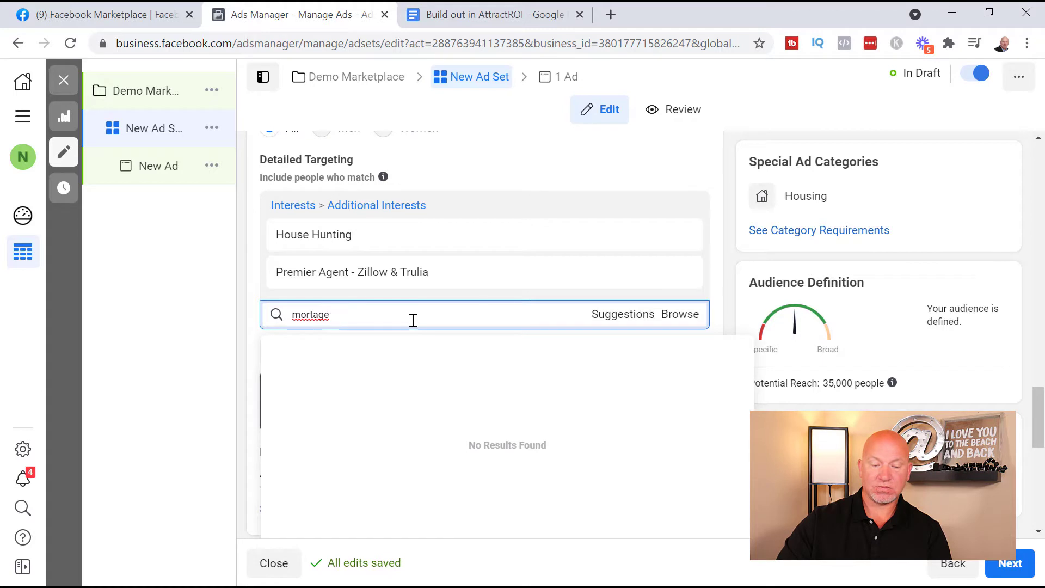
key(ctrl+a)
key(BackSpace)
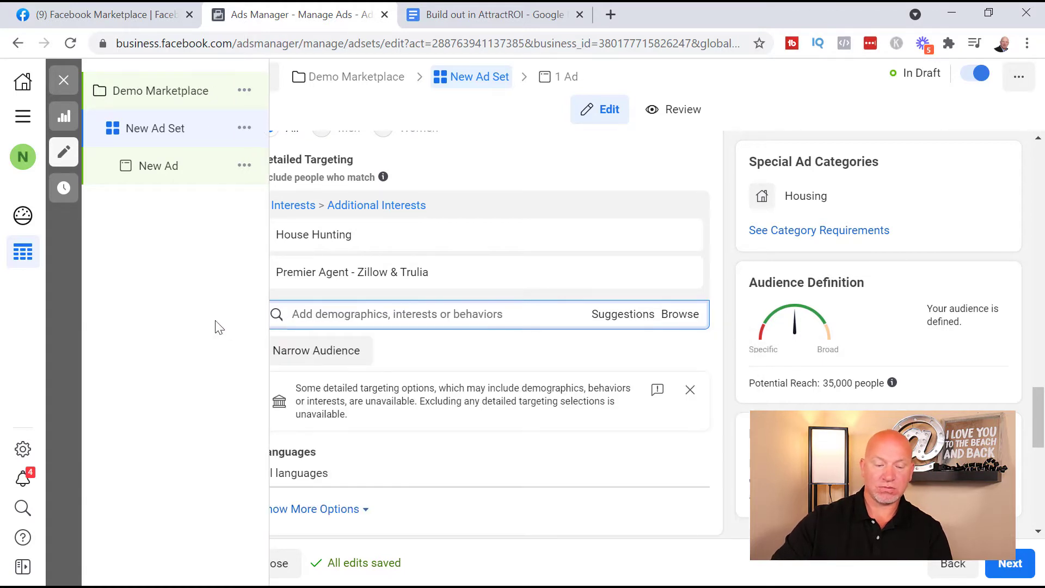
text(ca)
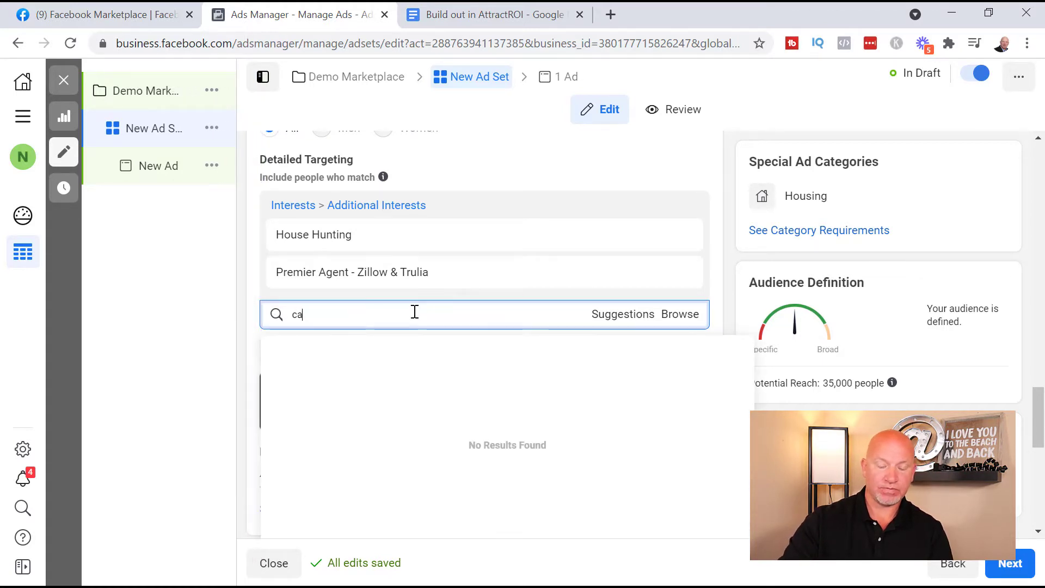
text(lculator)
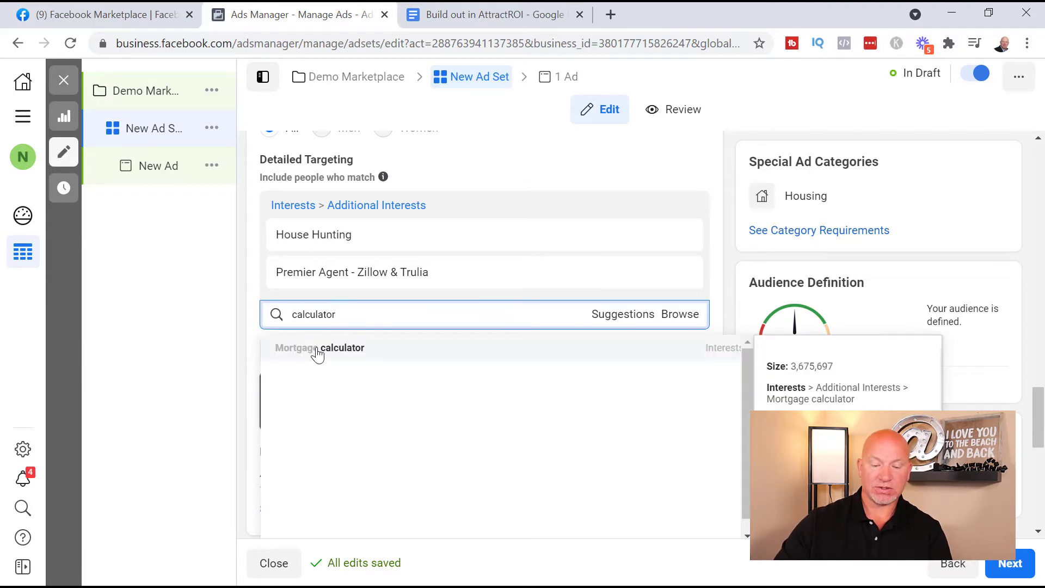
click(317, 353)
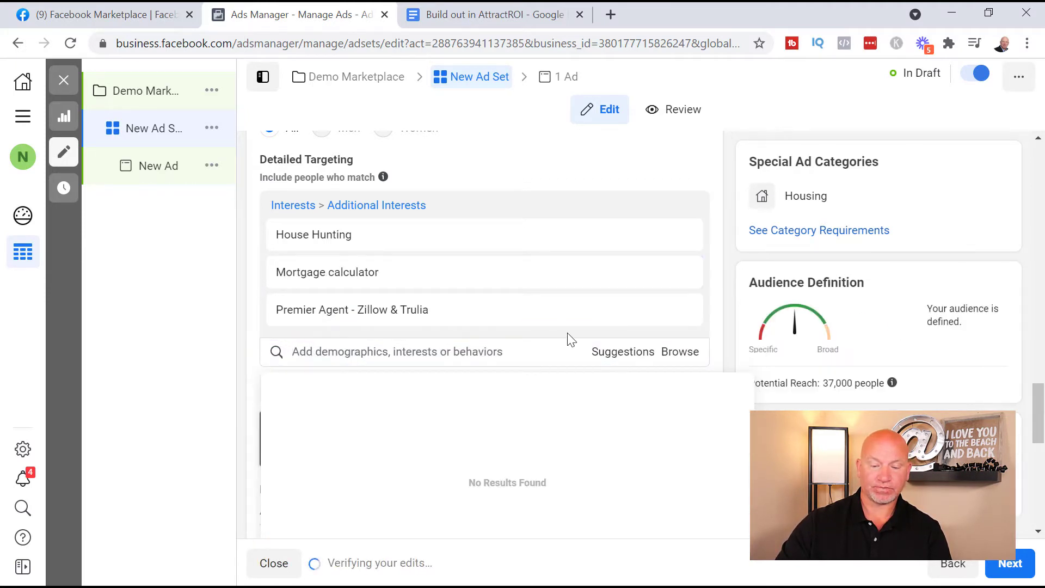
Find the realtor.com interest and add it to the audience's detailed targeting
click(353, 353)
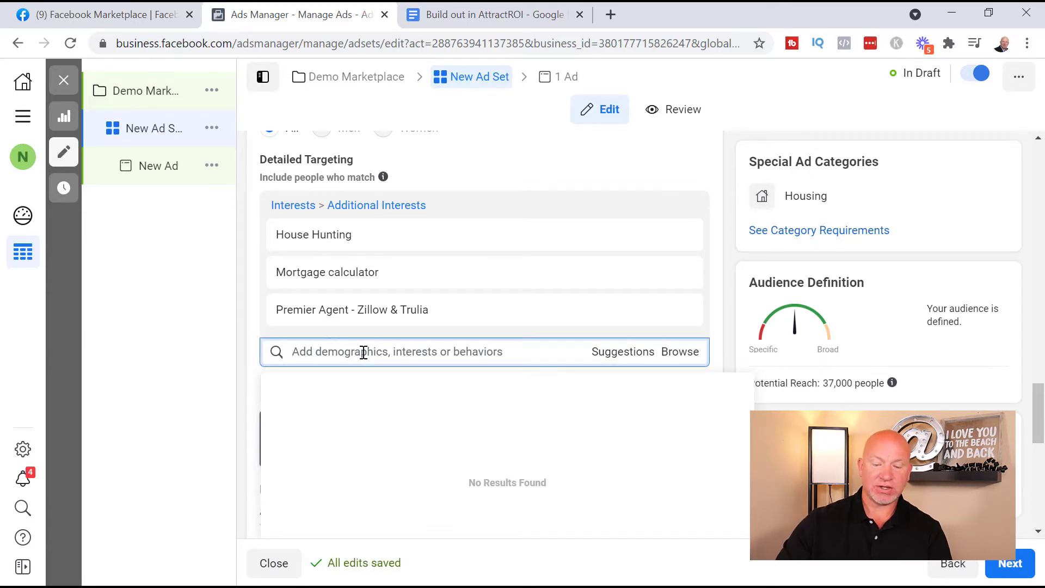
scroll(359, 345, down, 2)
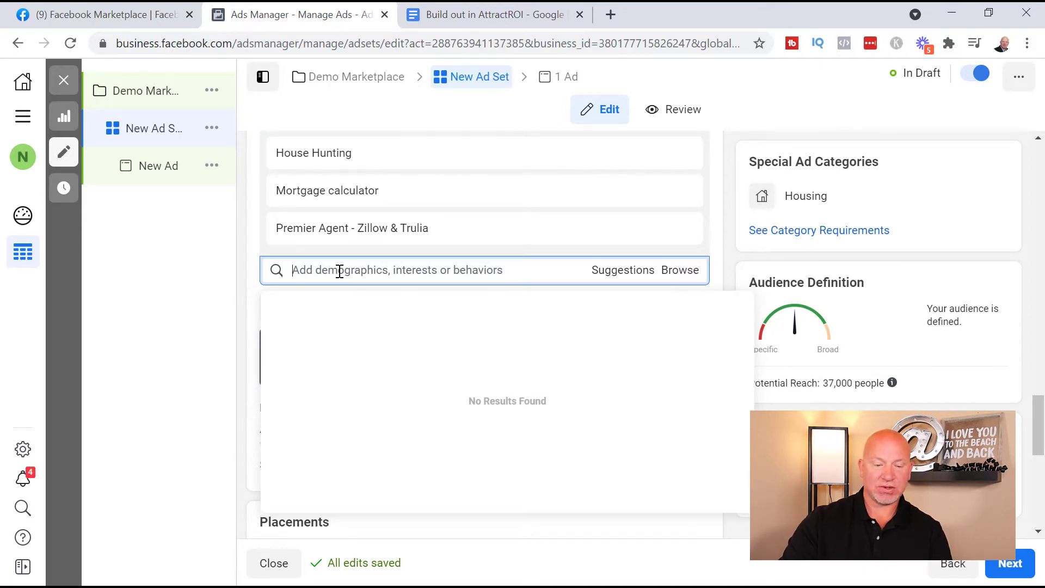
text(realtor)
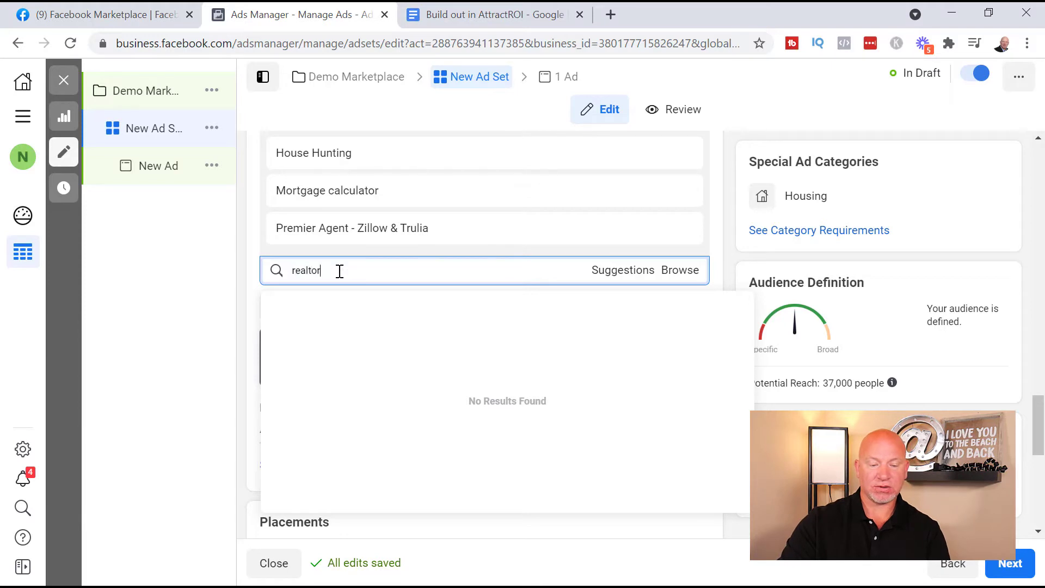
text(.com)
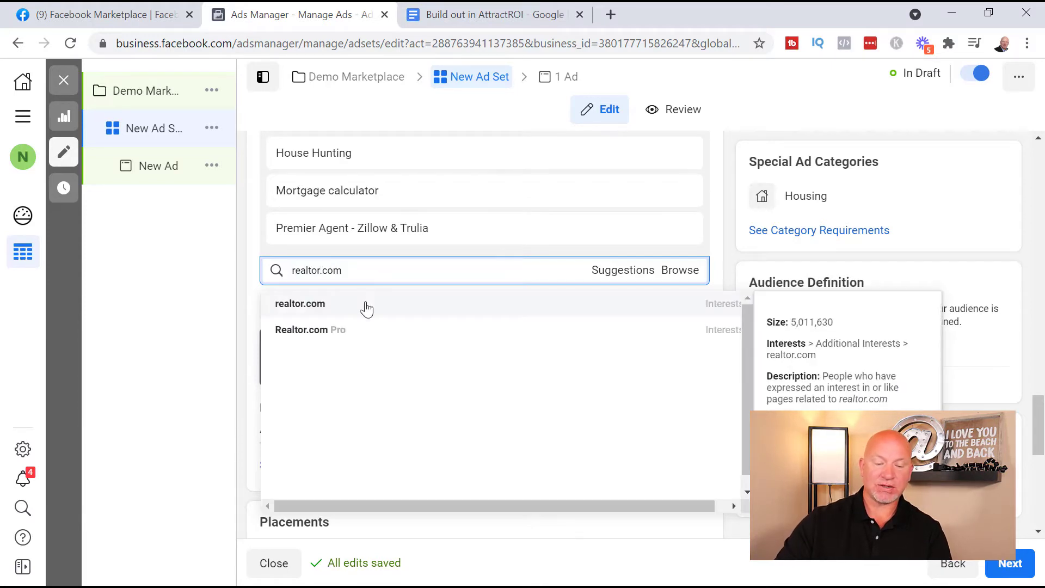
click(325, 309)
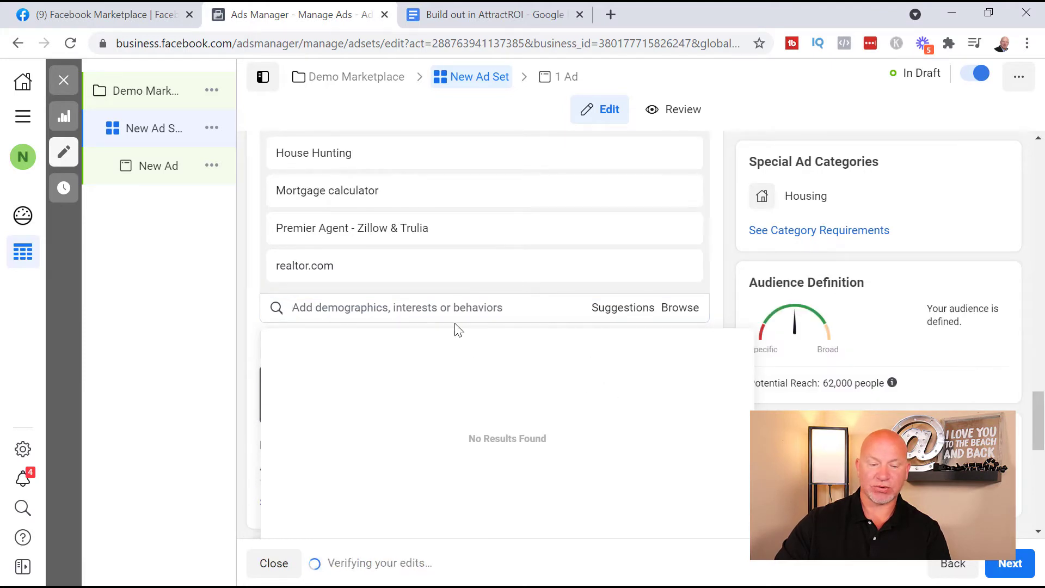
click(355, 306)
scroll(392, 283, down, 2)
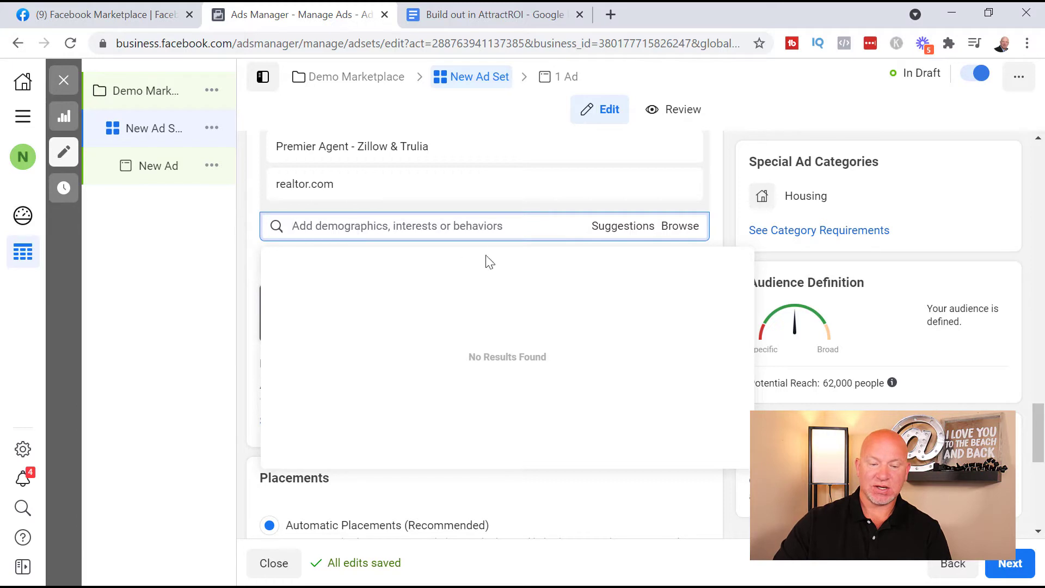
scroll(373, 226, up, 3)
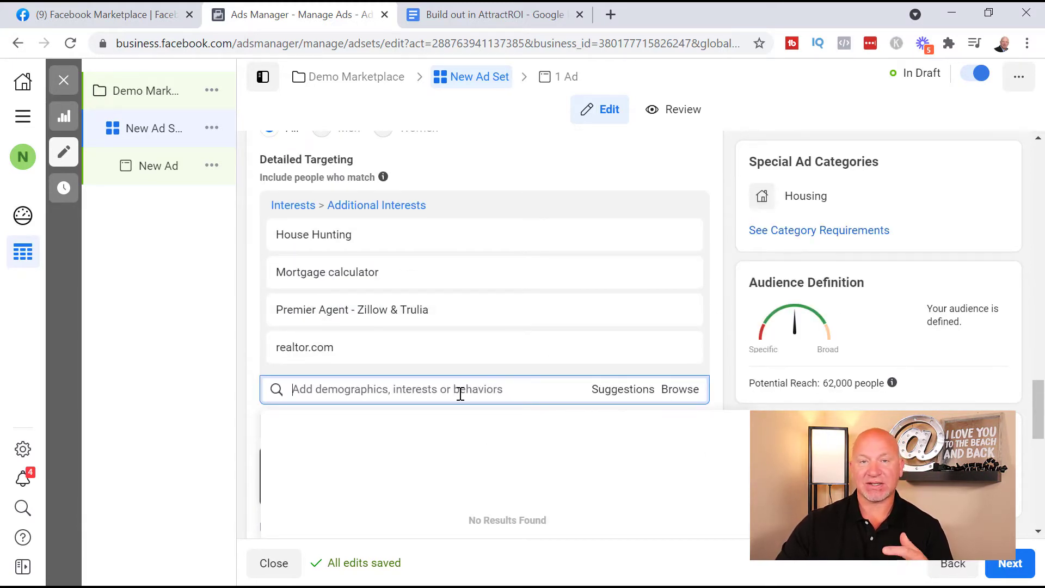
scroll(730, 267, down, 2)
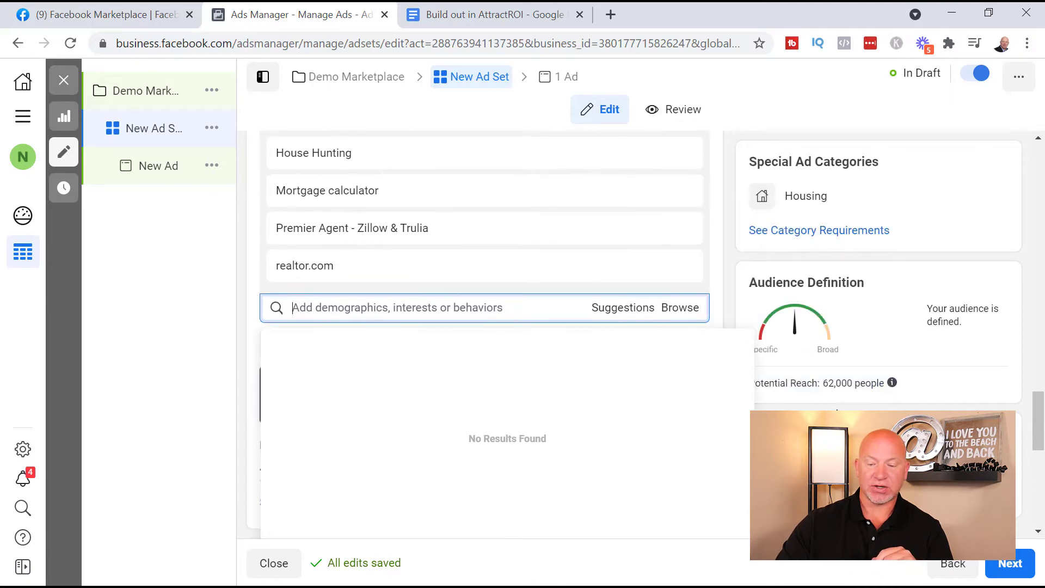
scroll(720, 377, down, 5)
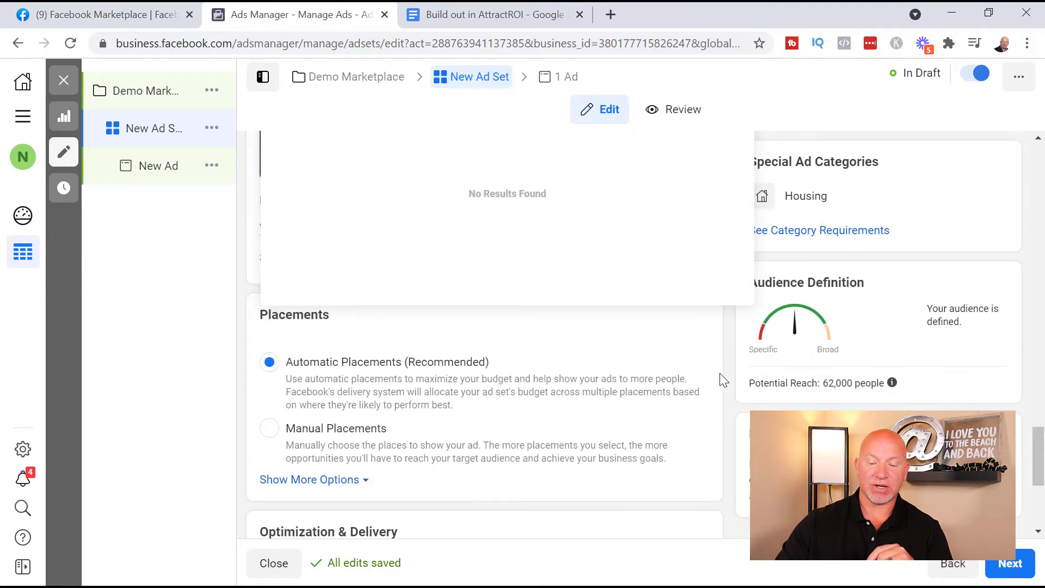
click(720, 353)
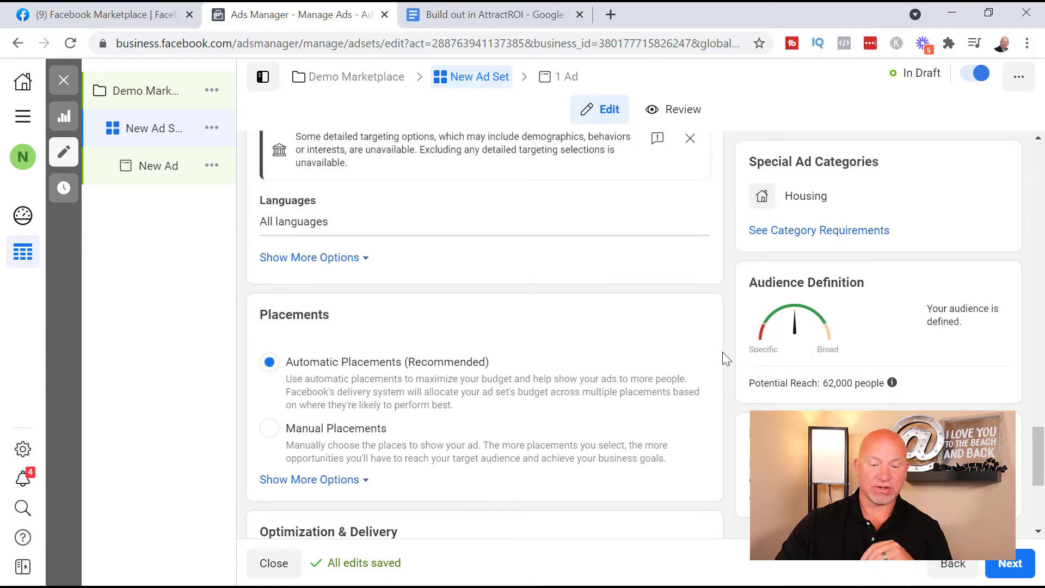
Switch the ad set to manual placements and exclude the Instagram, Messenger and Audience Network platforms
scroll(714, 368, down, 3)
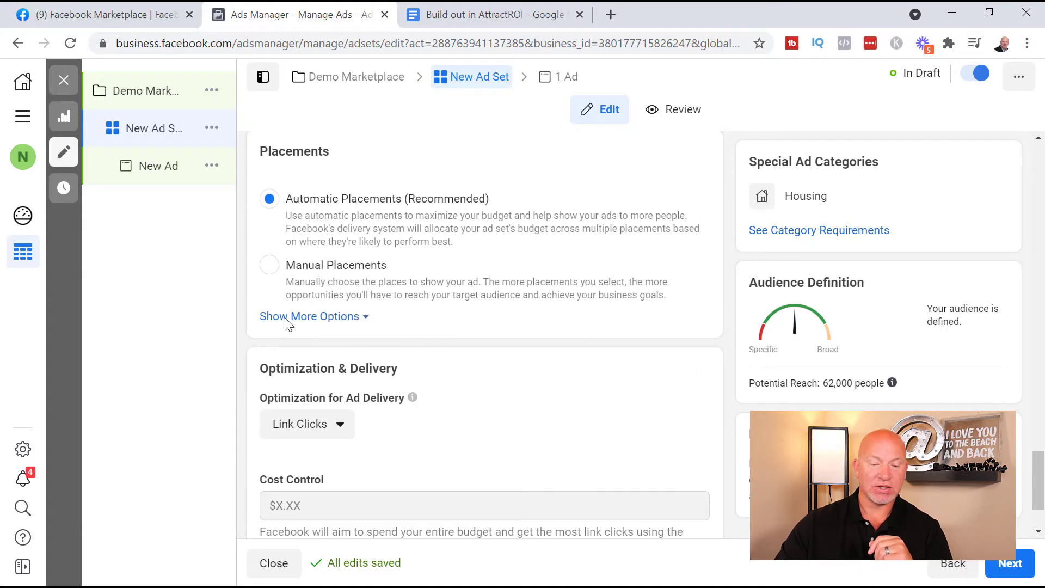
click(271, 276)
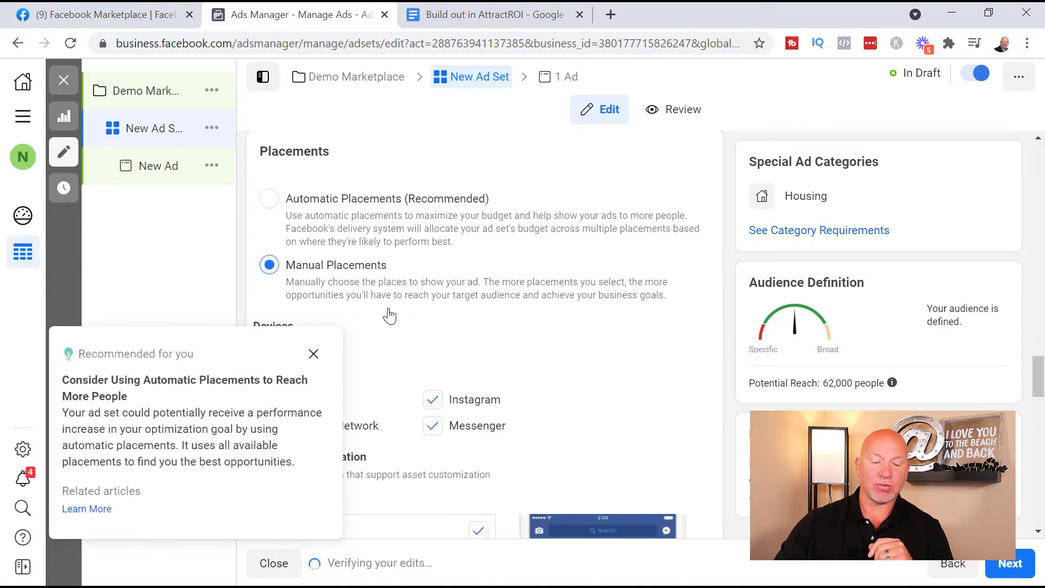
click(316, 354)
scroll(716, 389, down, 2)
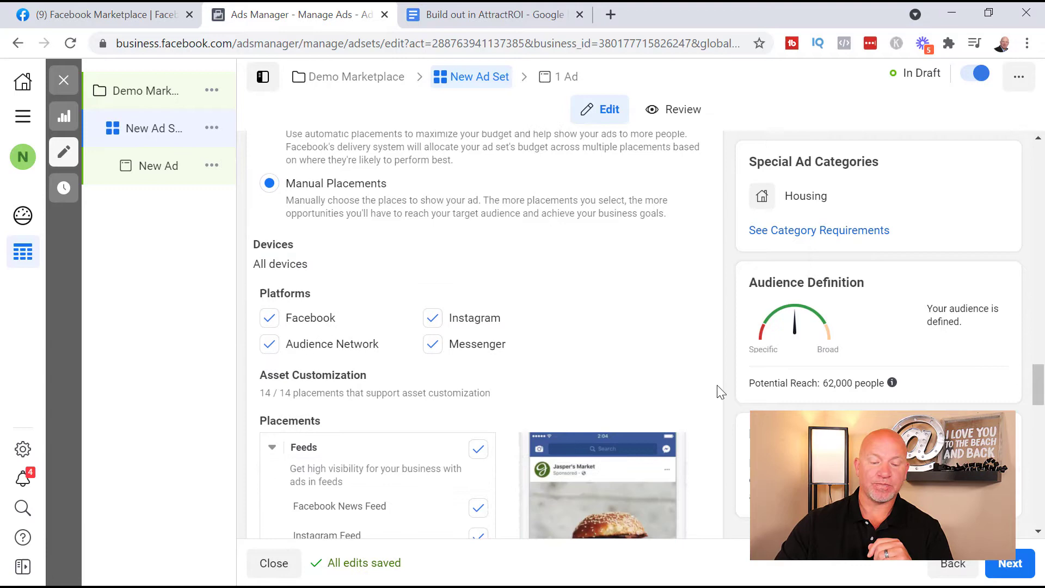
click(432, 321)
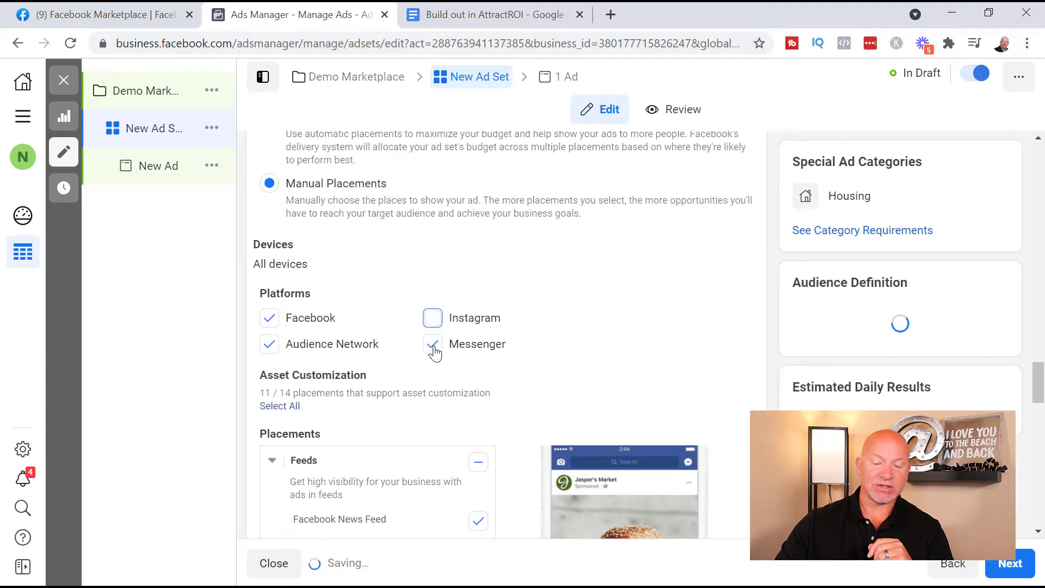
click(269, 344)
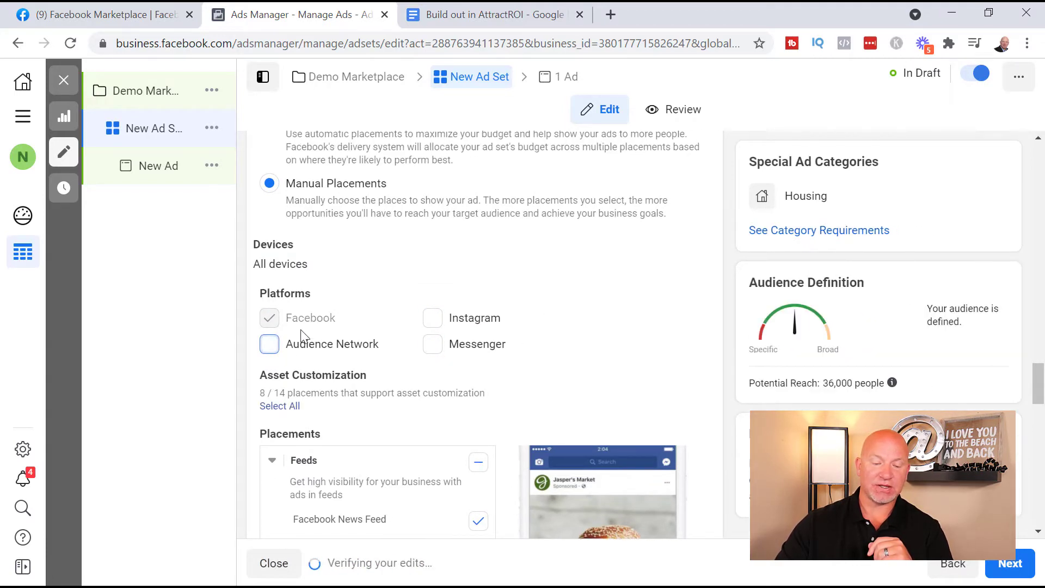
Remove Facebook Video Feeds and Facebook Right Column from the feed placements
scroll(517, 287, down, 5)
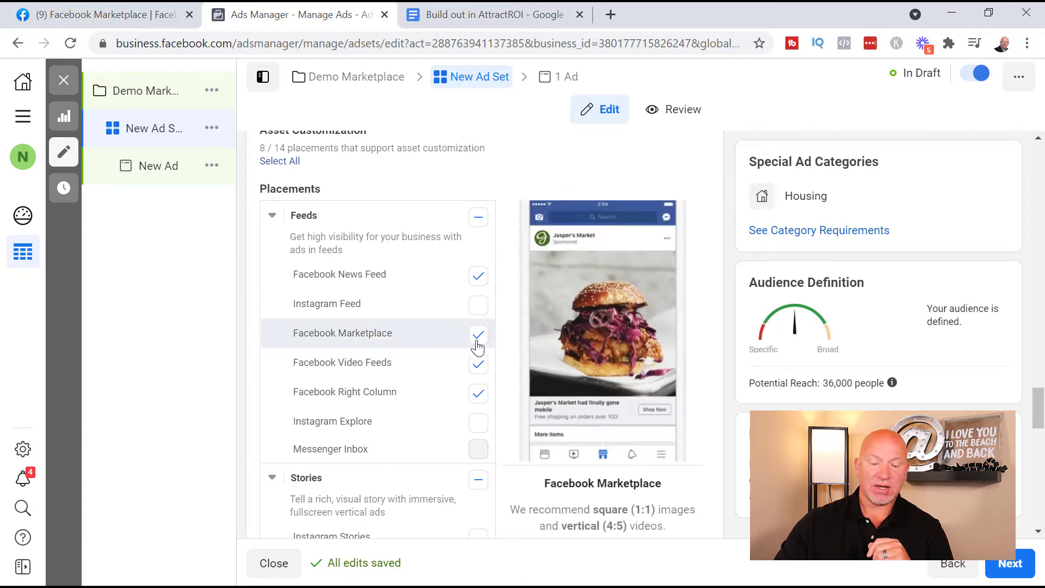
click(479, 364)
click(479, 393)
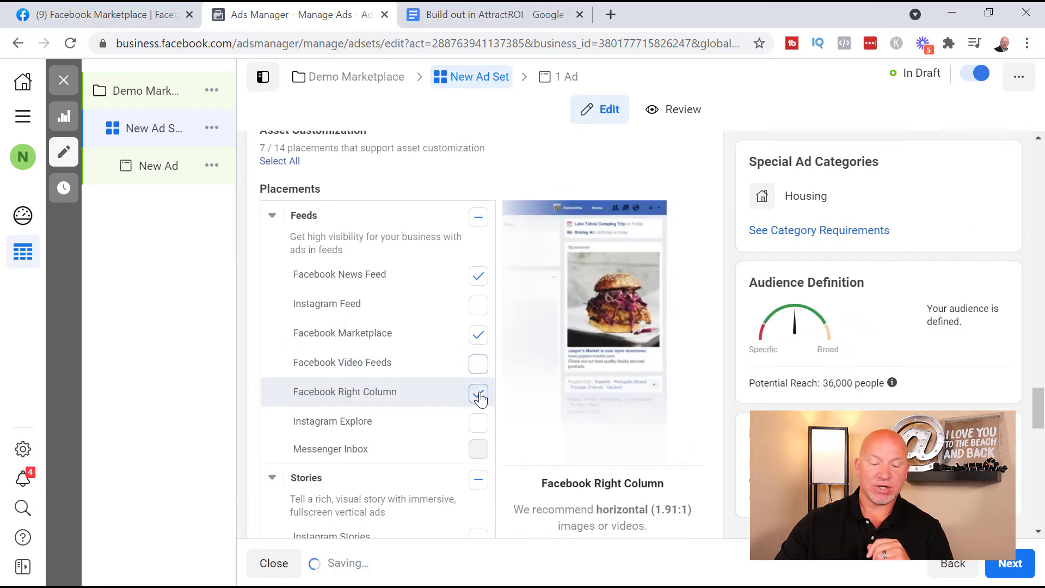
Remove the Facebook Stories, In-Stream, Search and In-Article placements from the ad set
scroll(480, 397, down, 5)
click(478, 323)
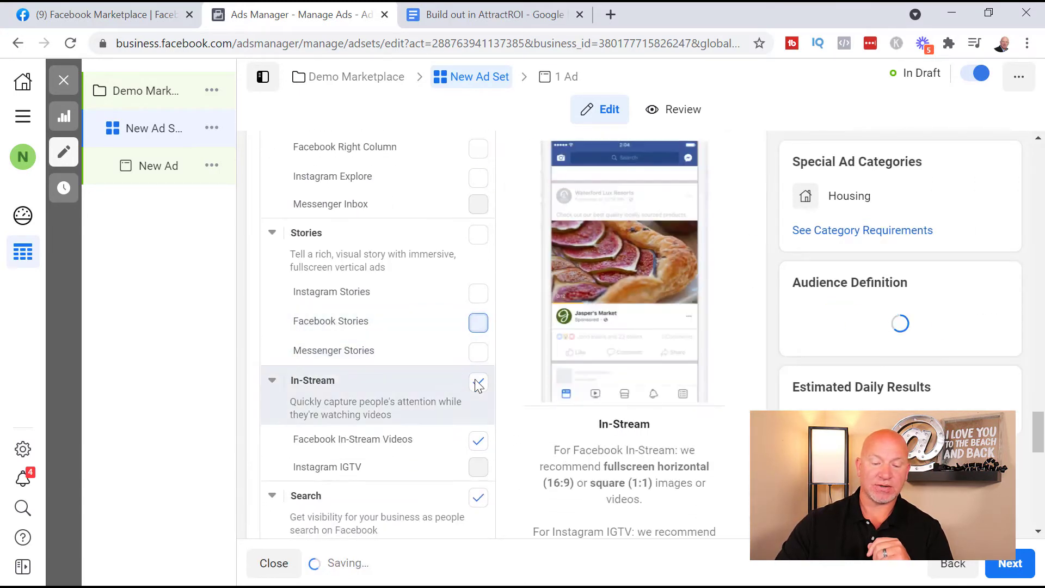
click(478, 441)
click(479, 442)
click(478, 442)
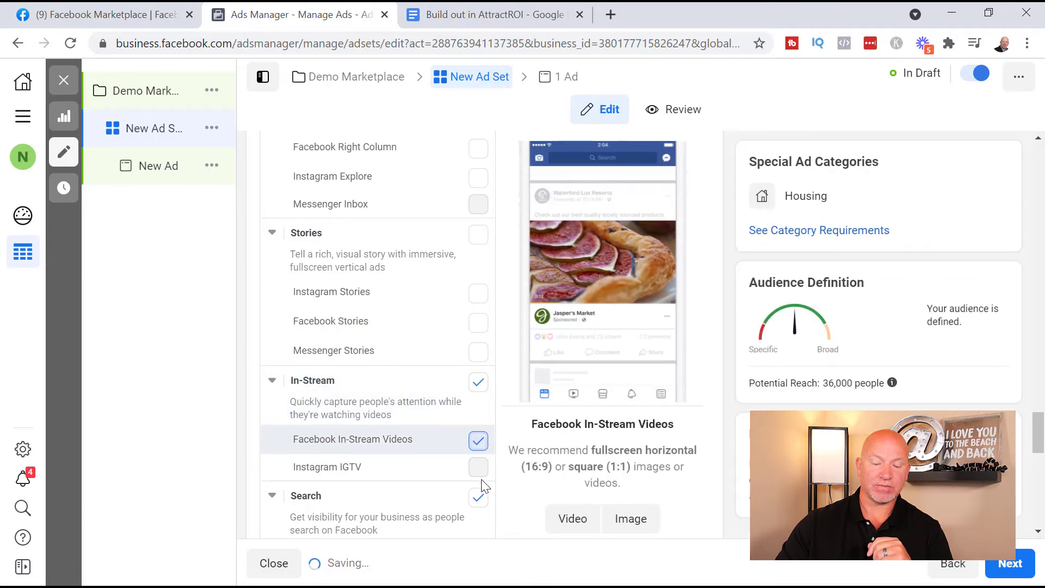
click(478, 498)
scroll(479, 422, down, 5)
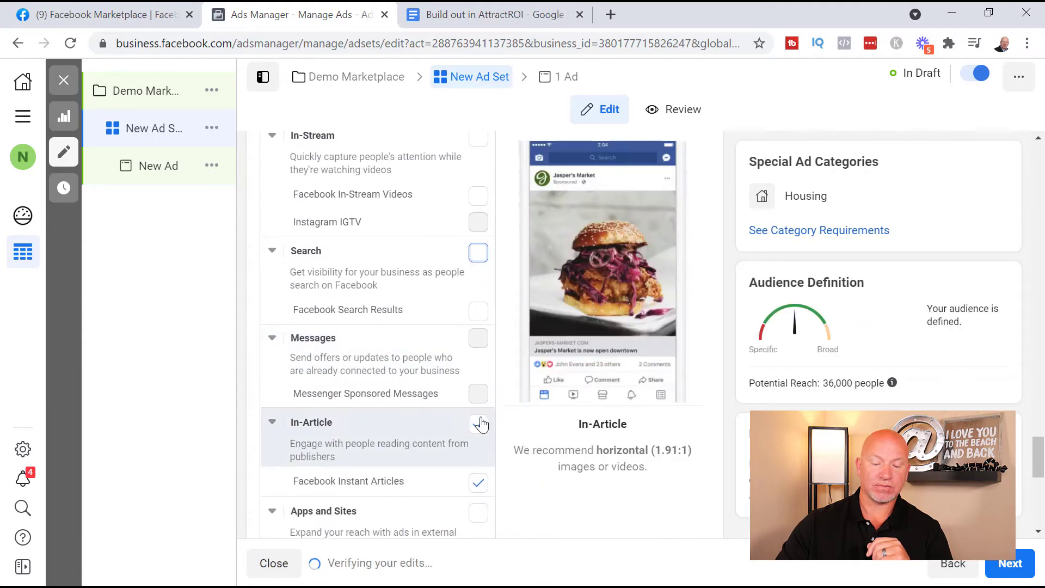
click(478, 423)
scroll(494, 423, down, 2)
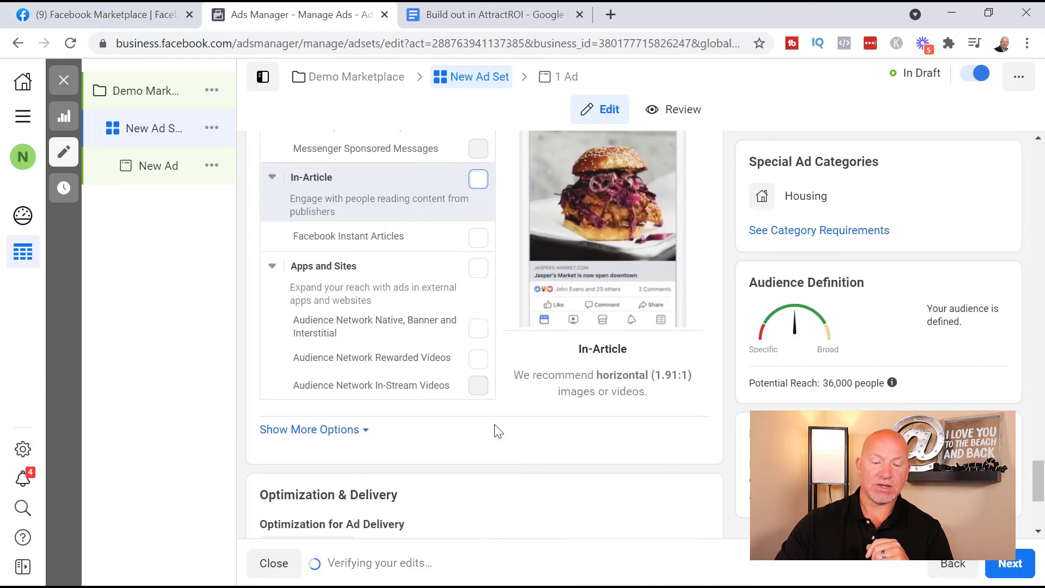
Try the ad set without the Facebook News Feed placement, and select that placement again
scroll(498, 392, up, 12)
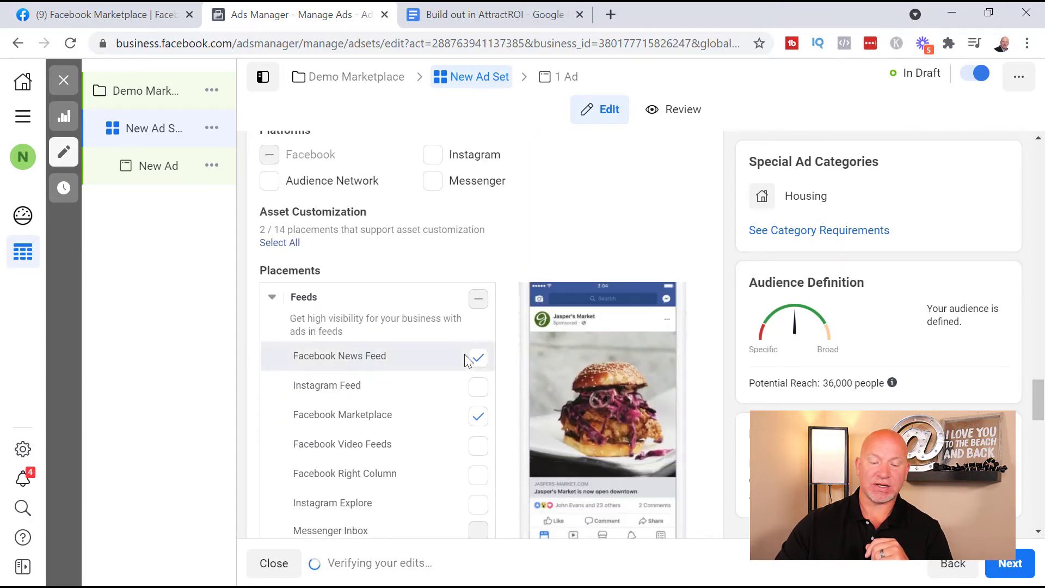
click(479, 362)
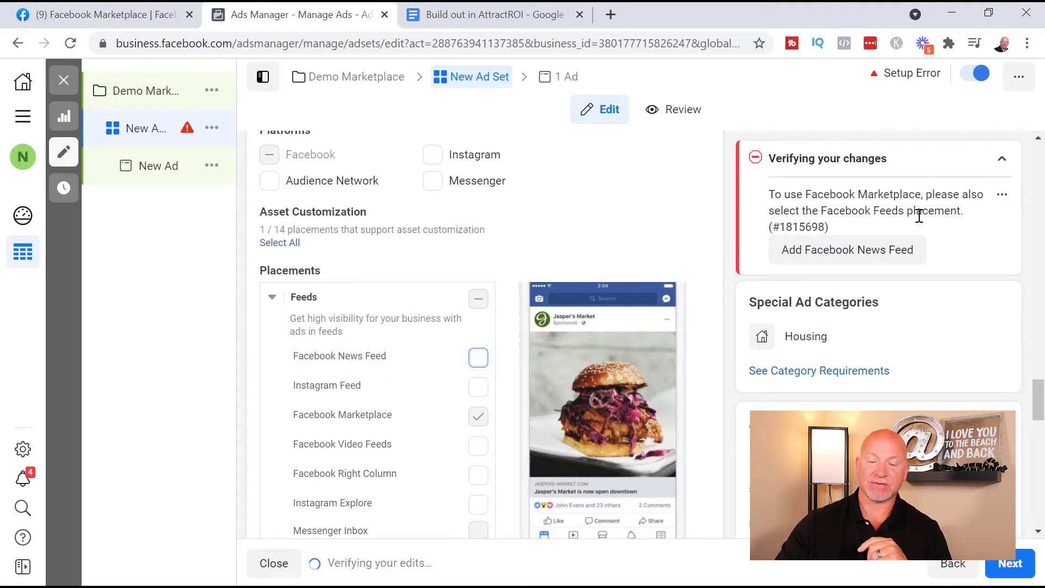
click(478, 358)
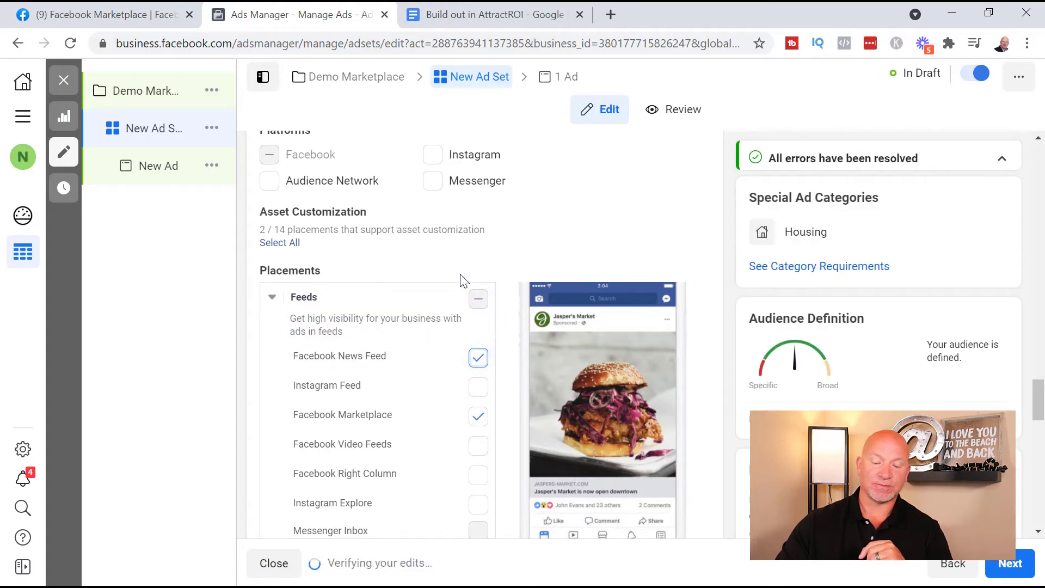
Finish the ad set's placements and continue to the ad's settings
scroll(457, 304, down, 10)
scroll(483, 395, down, 10)
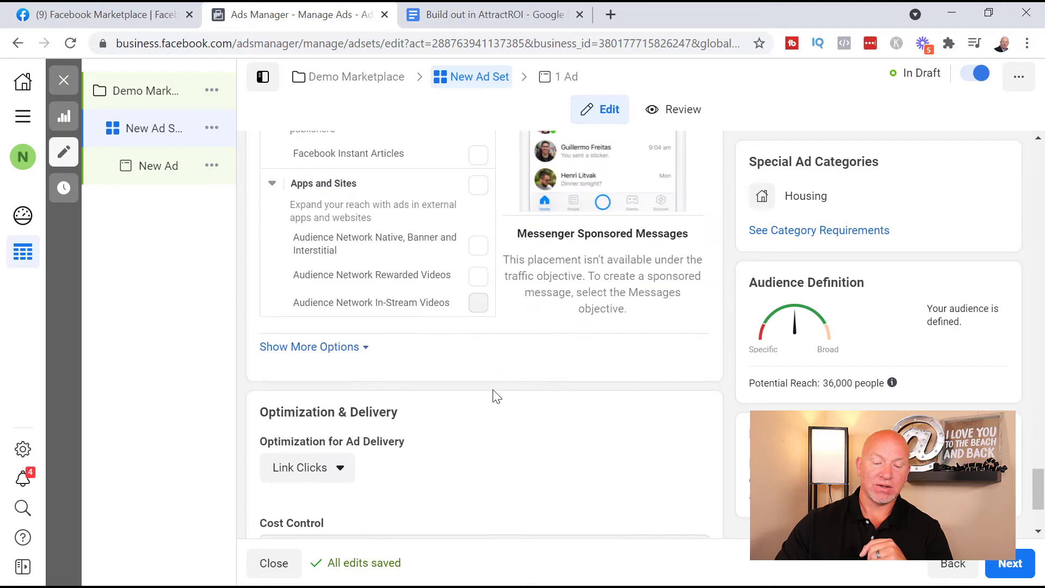
click(1012, 566)
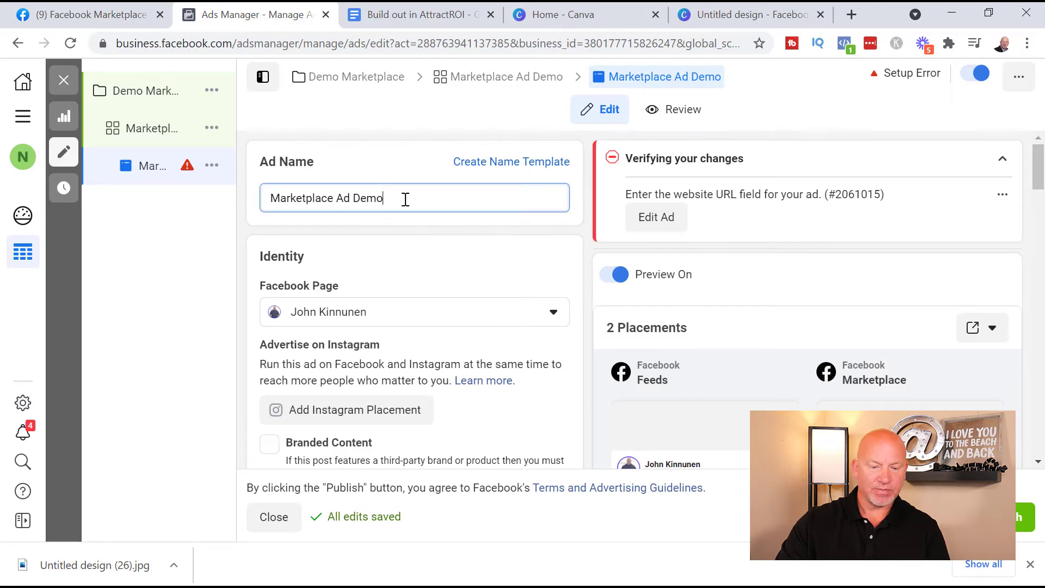
Review the ad's identity, format, media, text and destination settings
scroll(485, 248, down, 3)
scroll(474, 275, up, 3)
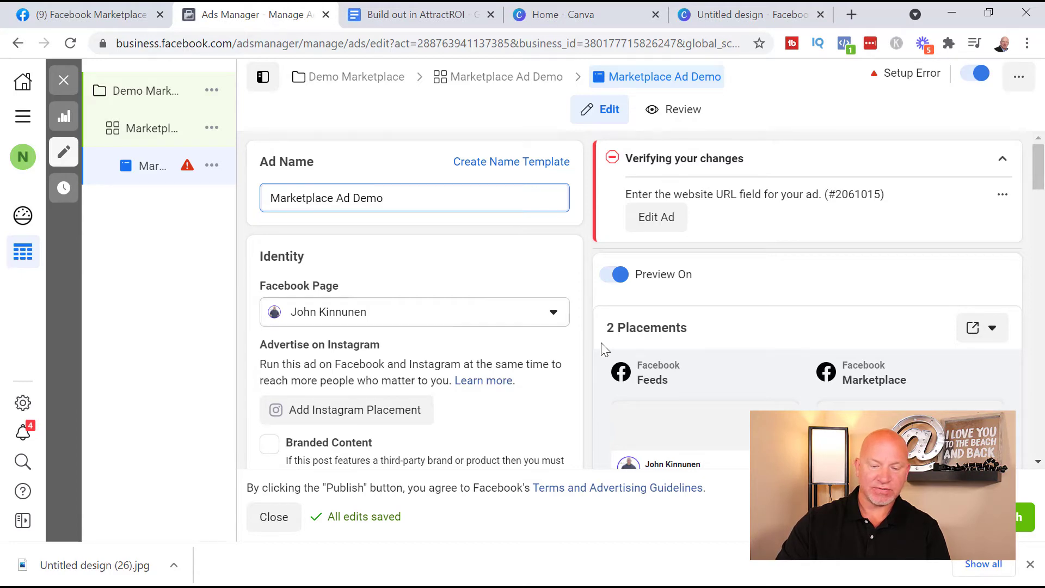
scroll(497, 361, down, 5)
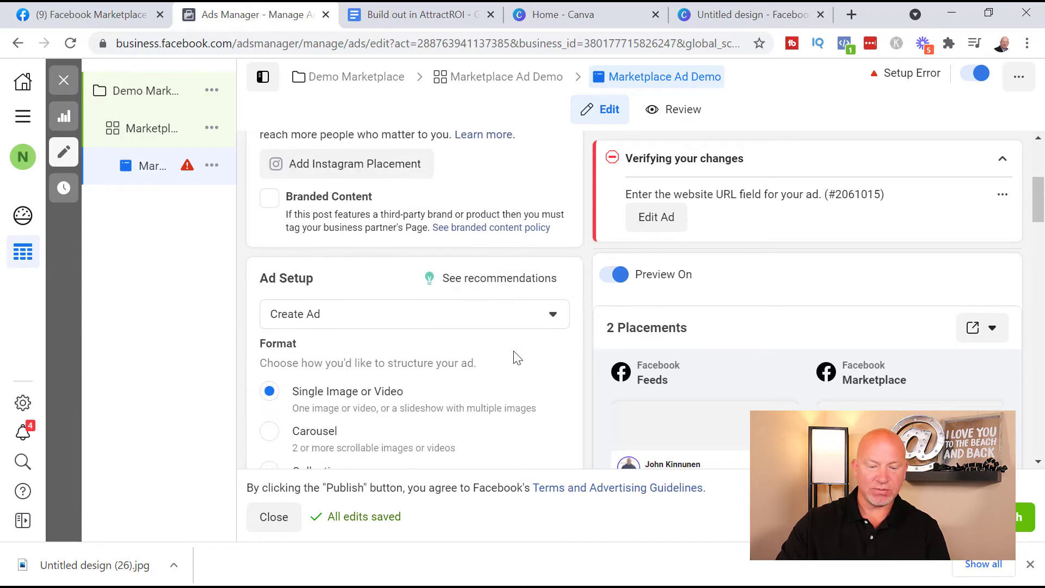
scroll(517, 357, down, 3)
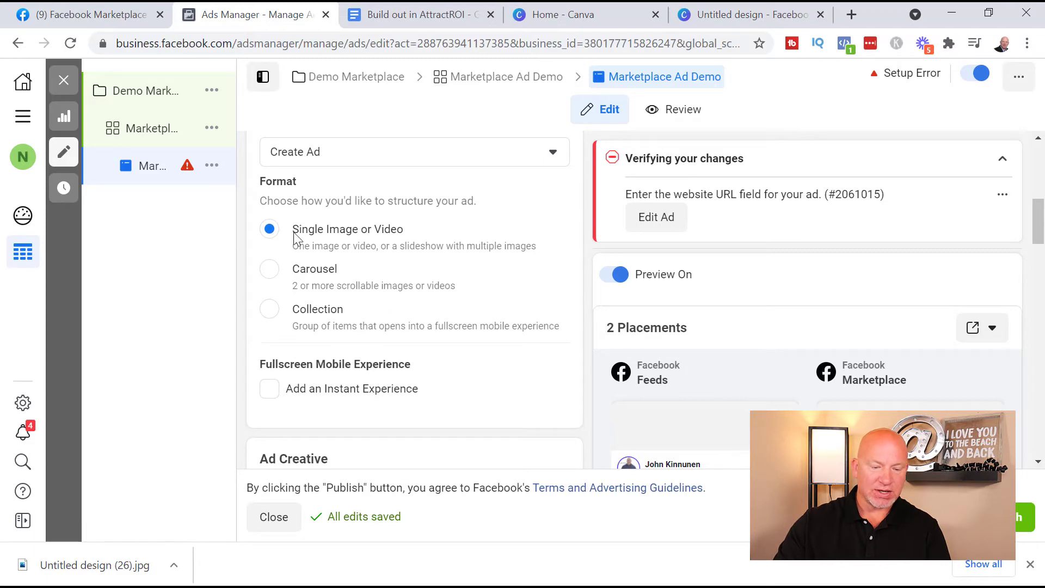
scroll(443, 263, down, 5)
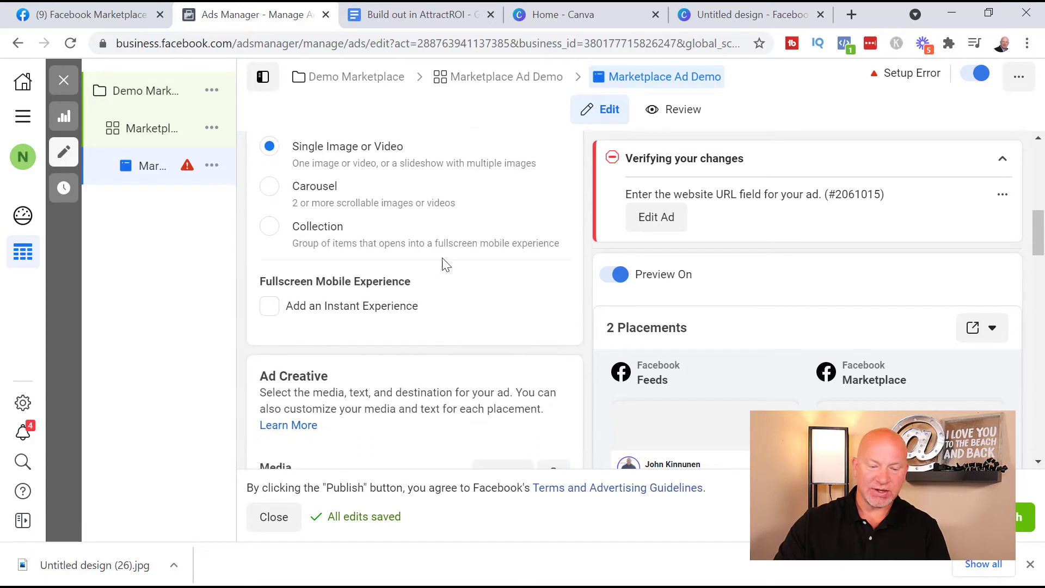
scroll(543, 326, down, 2)
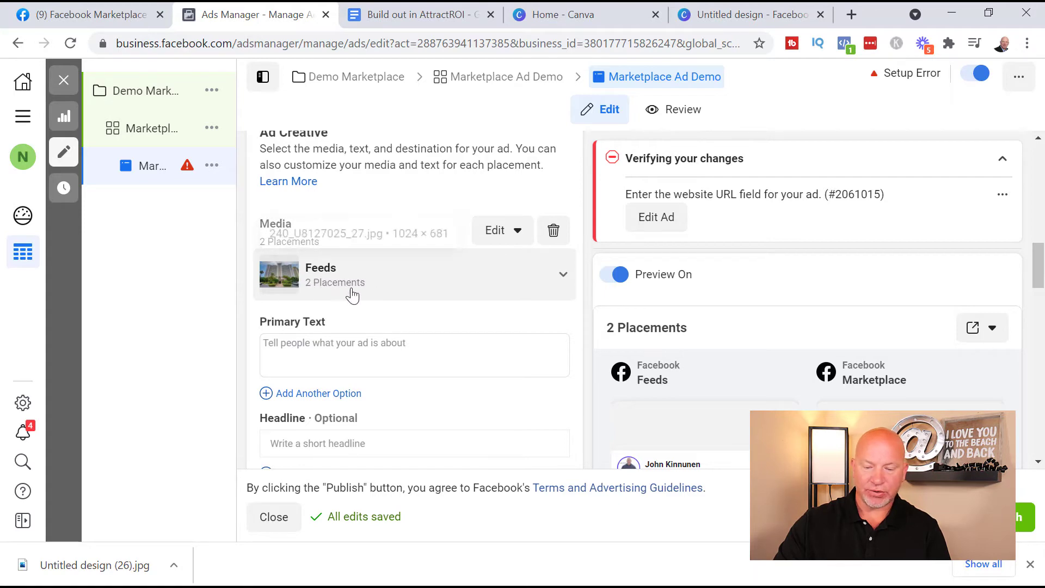
scroll(544, 349, down, 5)
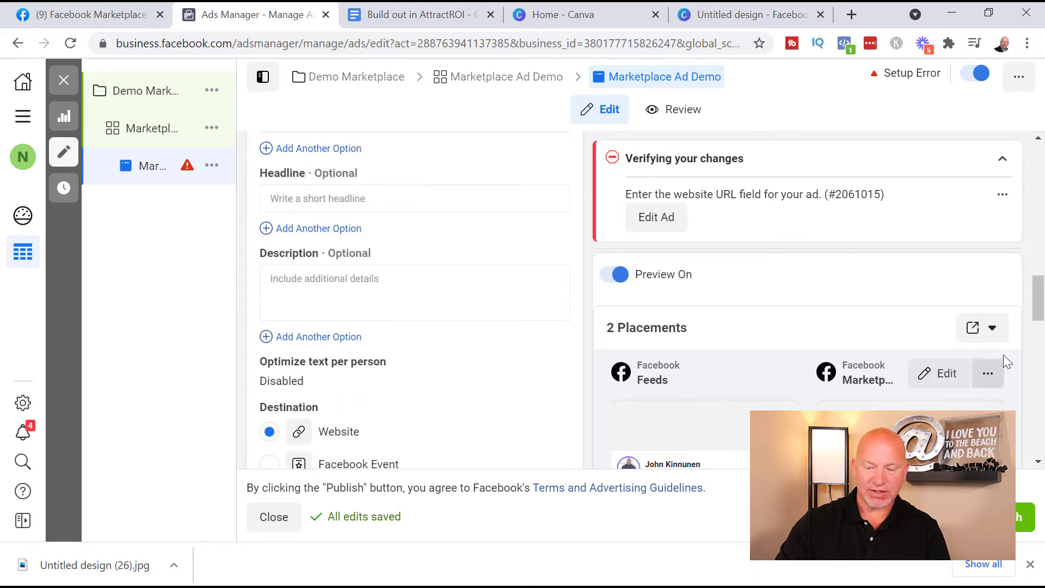
Open the ad's Facebook Marketplace placement for editing from the ad preview
drag(1043, 301, 1043, 420)
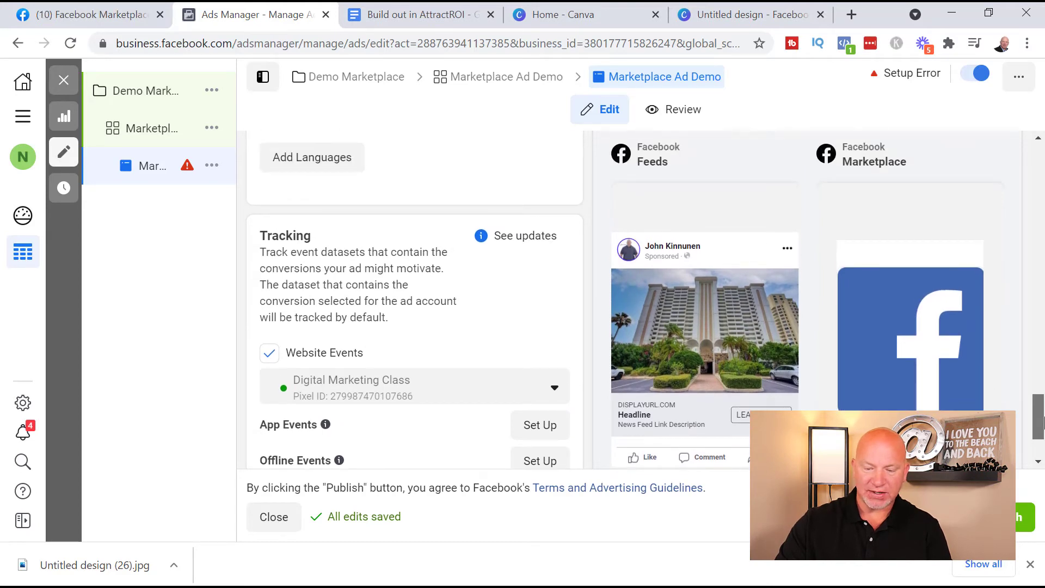
mouse_move(856, 147)
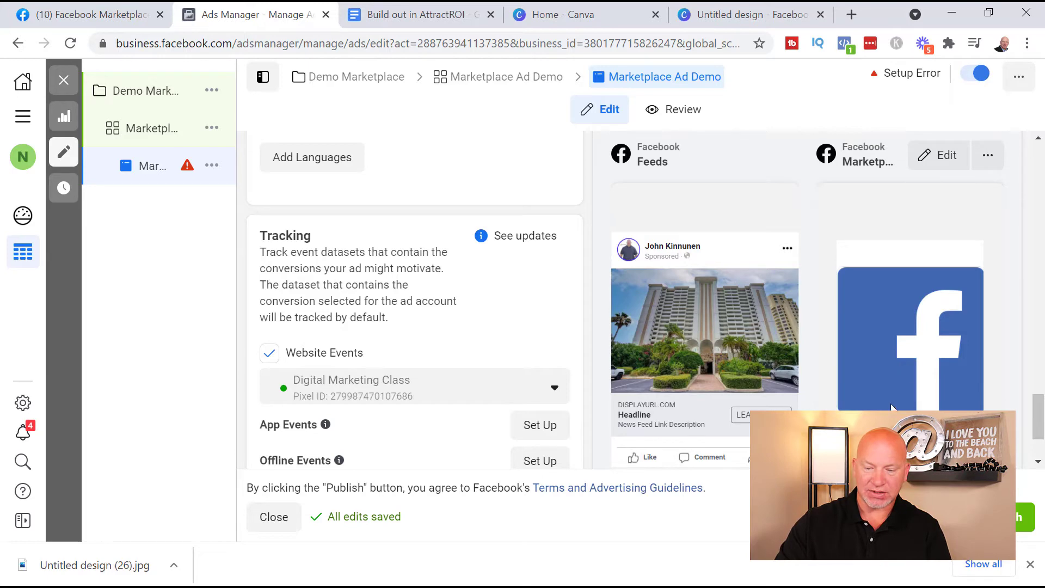
click(927, 156)
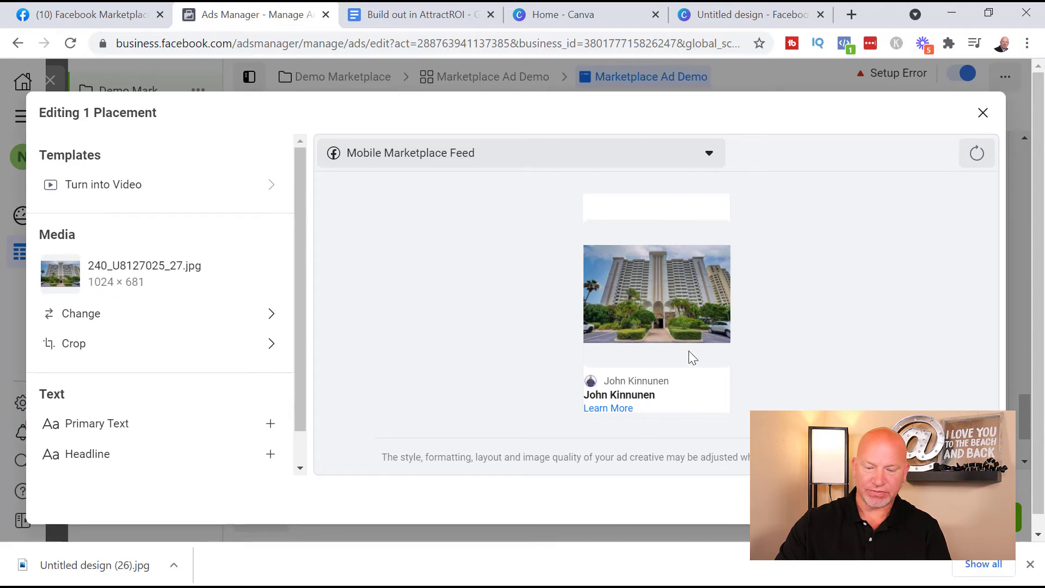
Close the Marketplace placement editor and review the ad's tracking and URL parameter settings
click(973, 500)
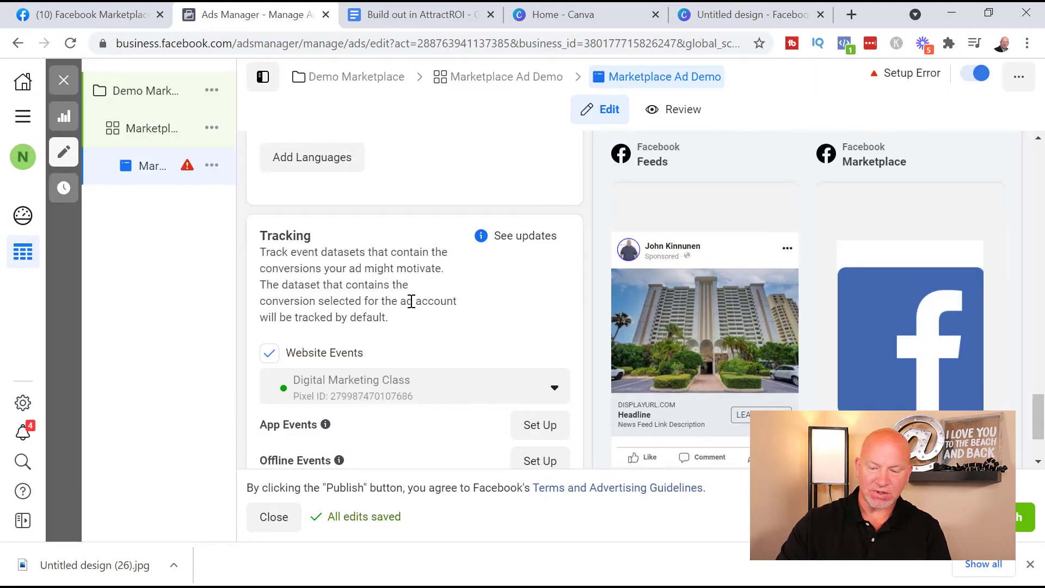
scroll(412, 301, down, 2)
mouse_move(403, 374)
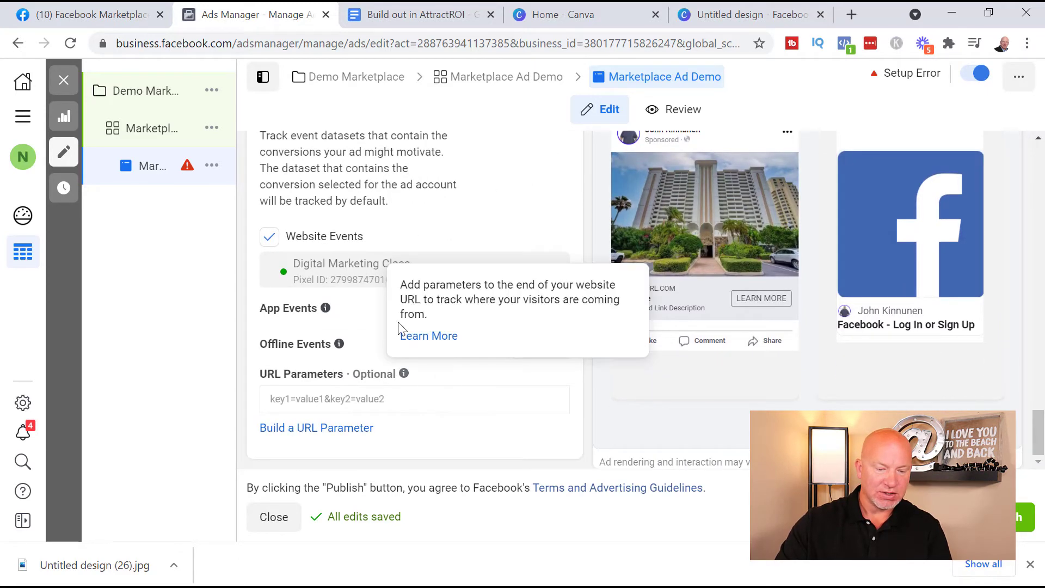
Copy the three-line "These New Construction Homes in [Area] MUST sell ASAP!" intro from the Google Docs document into the ad's primary text, without the leading "<3"
scroll(512, 395, up, 15)
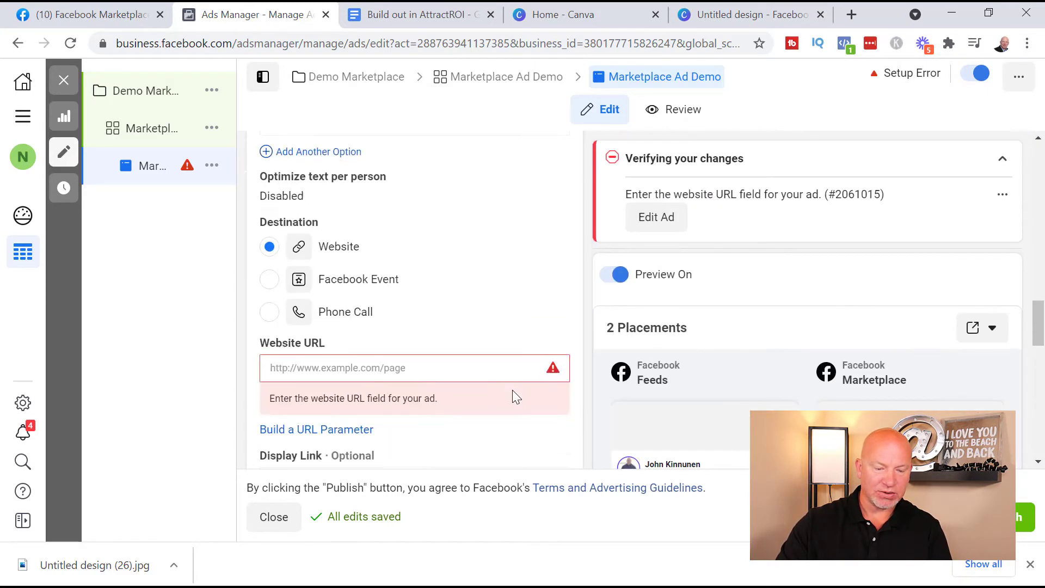
scroll(515, 396, up, 5)
scroll(517, 382, down, 3)
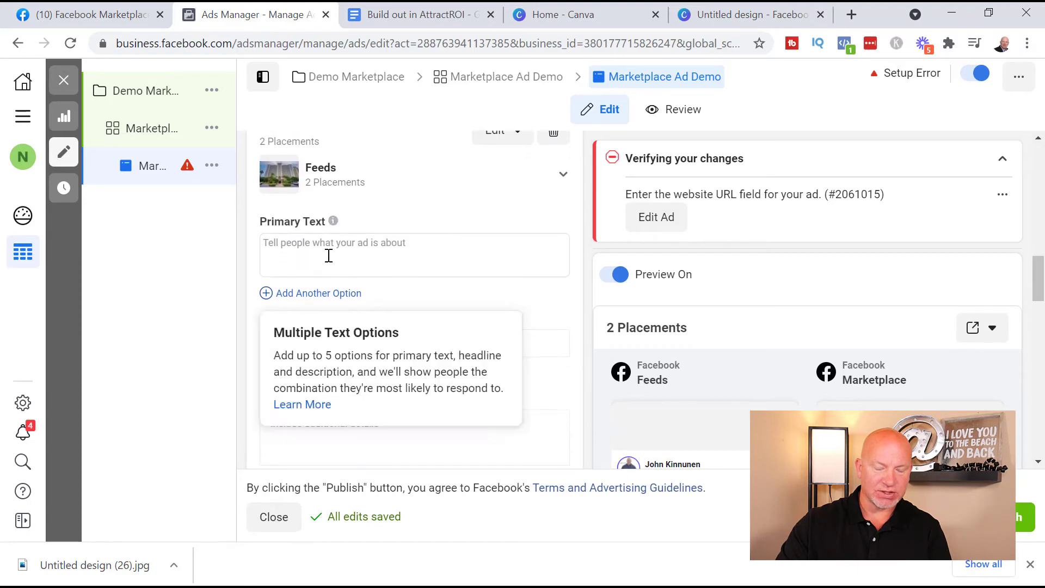
click(364, 253)
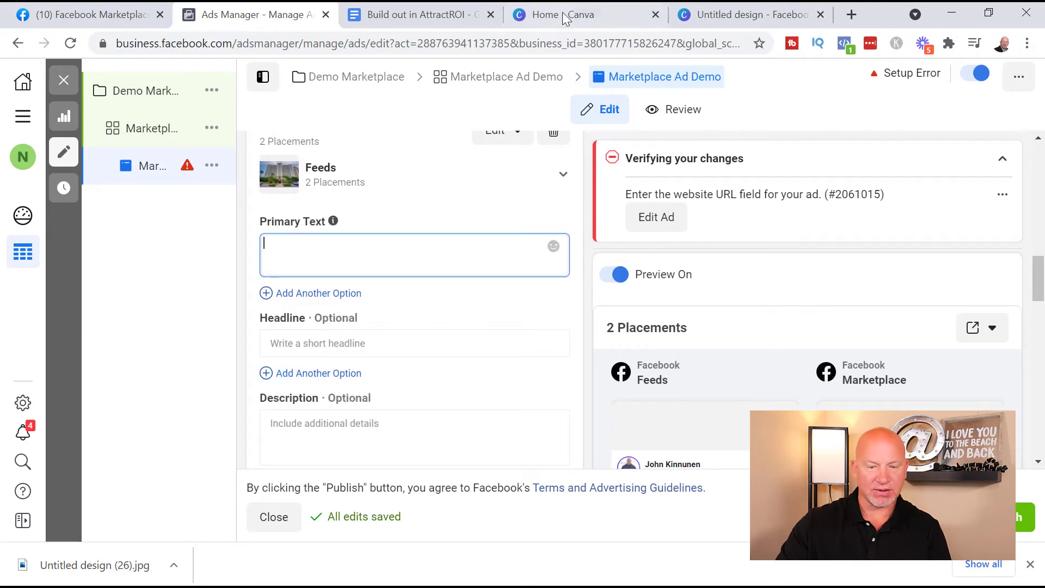
click(382, 13)
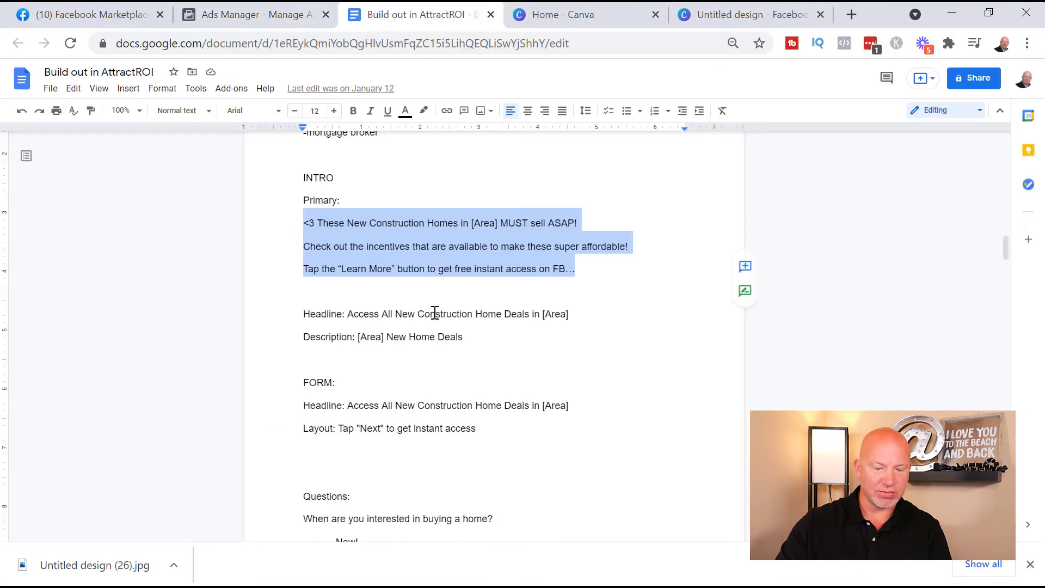
right_click(462, 256)
click(481, 209)
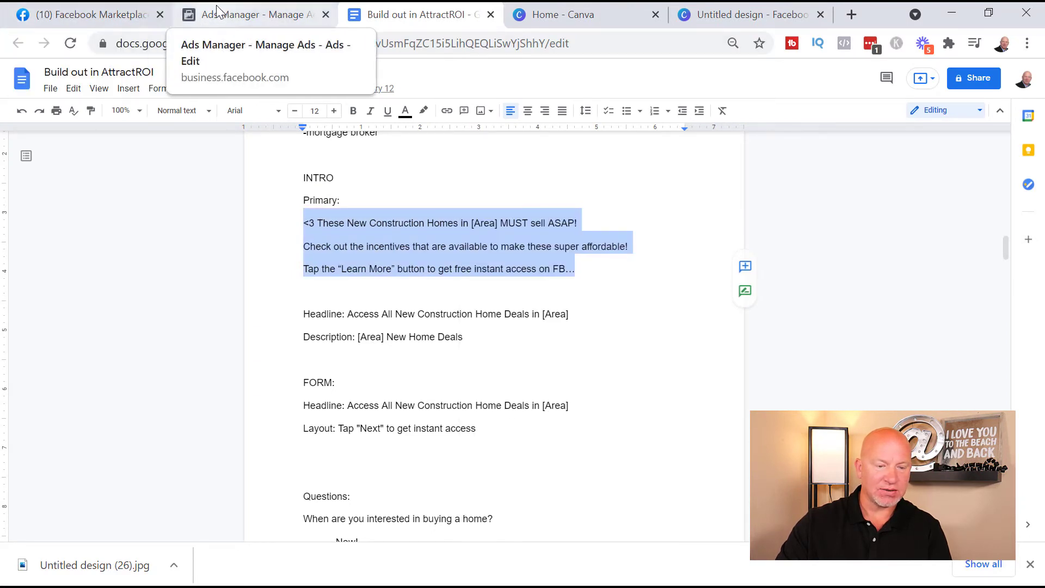
click(248, 16)
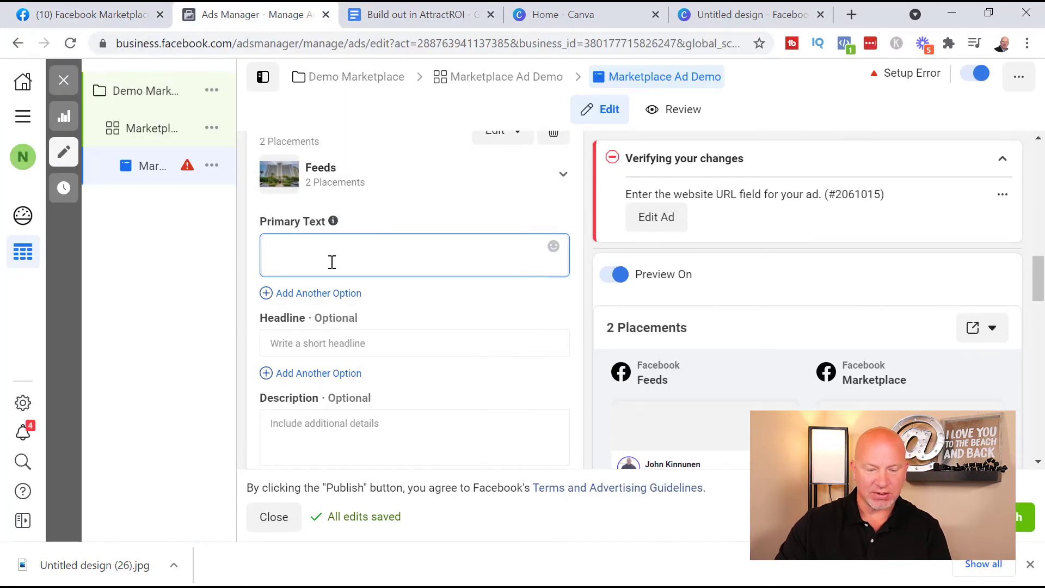
key(ctrl+v)
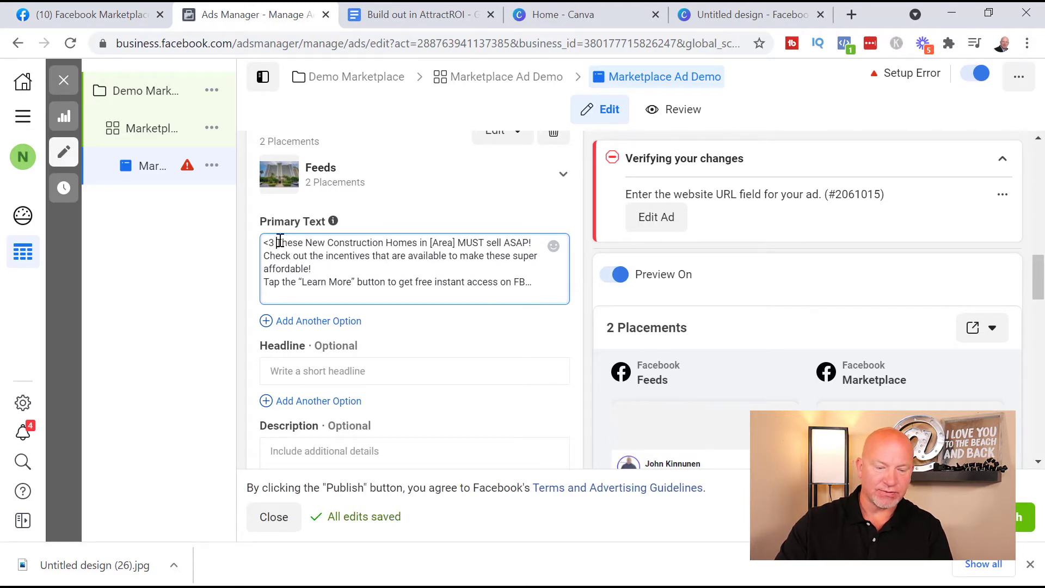
drag(280, 241, 249, 250)
key(BackSpace)
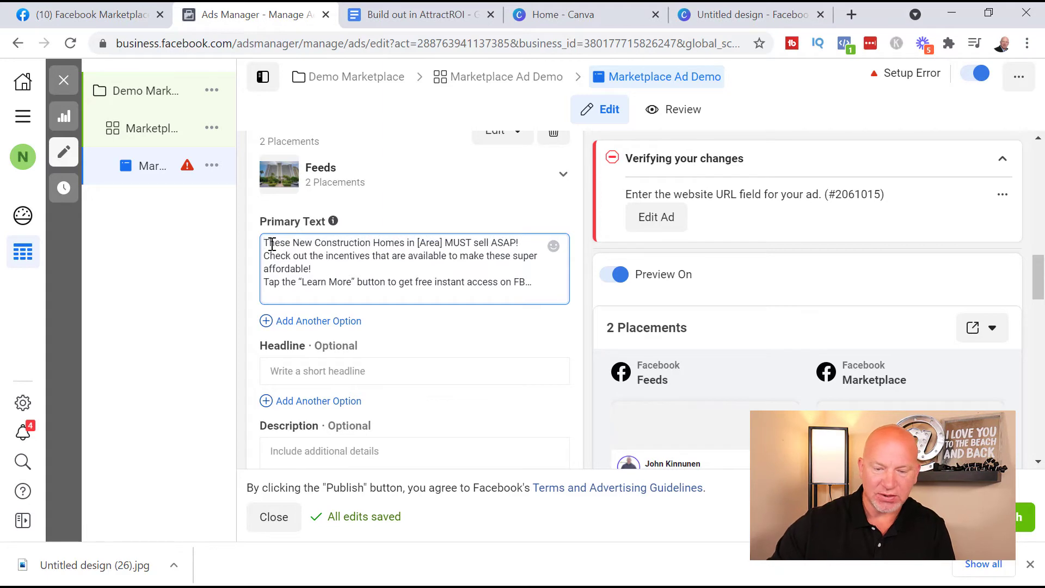
Open emojipedia.org in a new browser tab and search it for "heart"
click(851, 16)
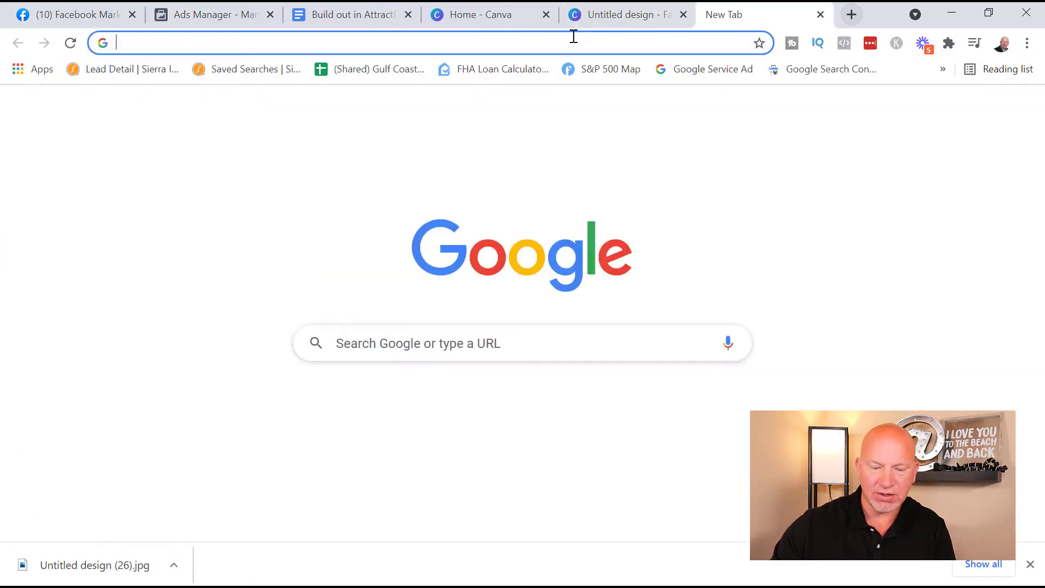
text(emojipedia.org)
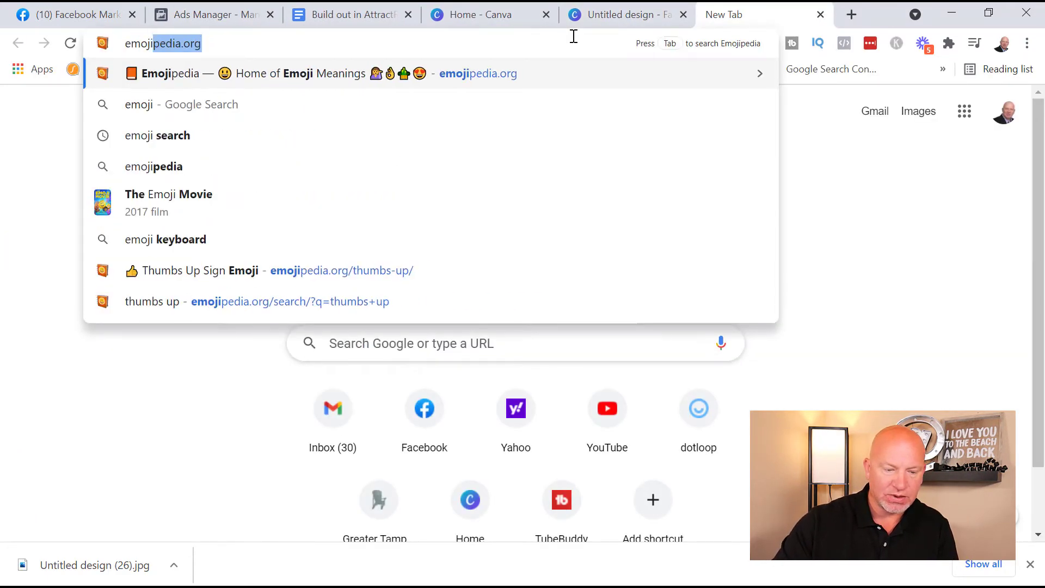
key(Return)
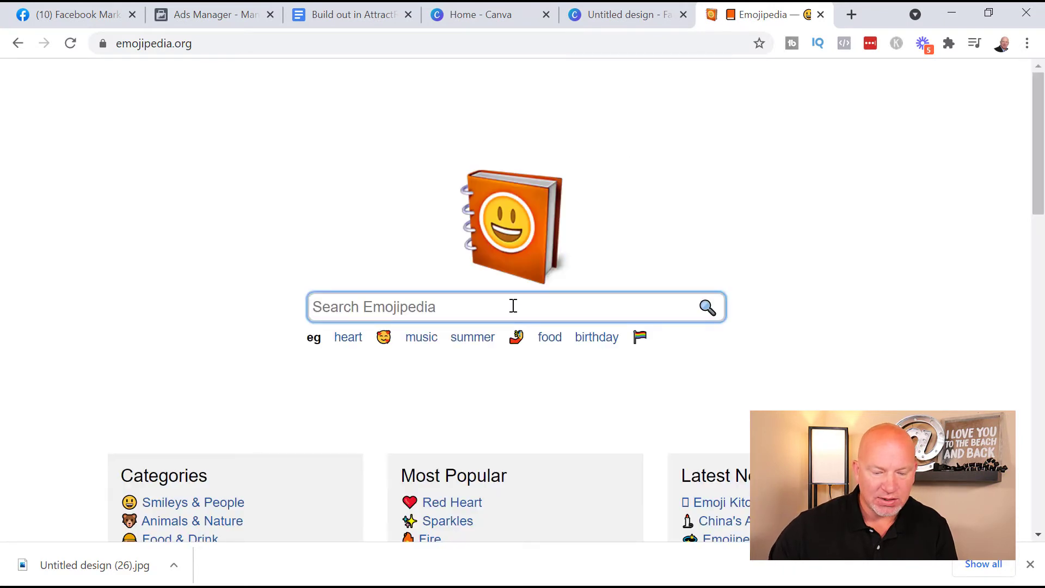
click(514, 306)
text(heart)
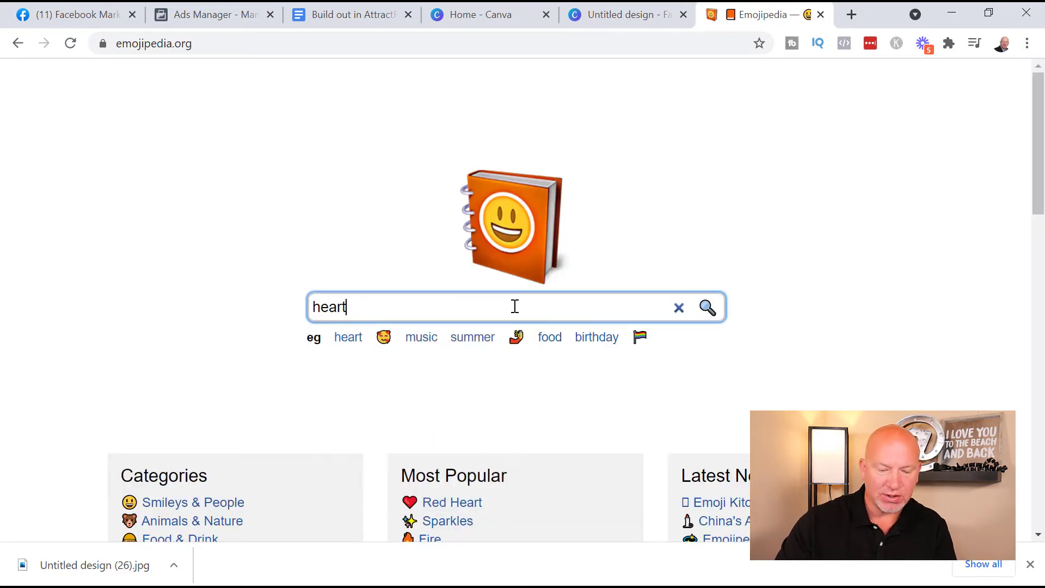
key(Return)
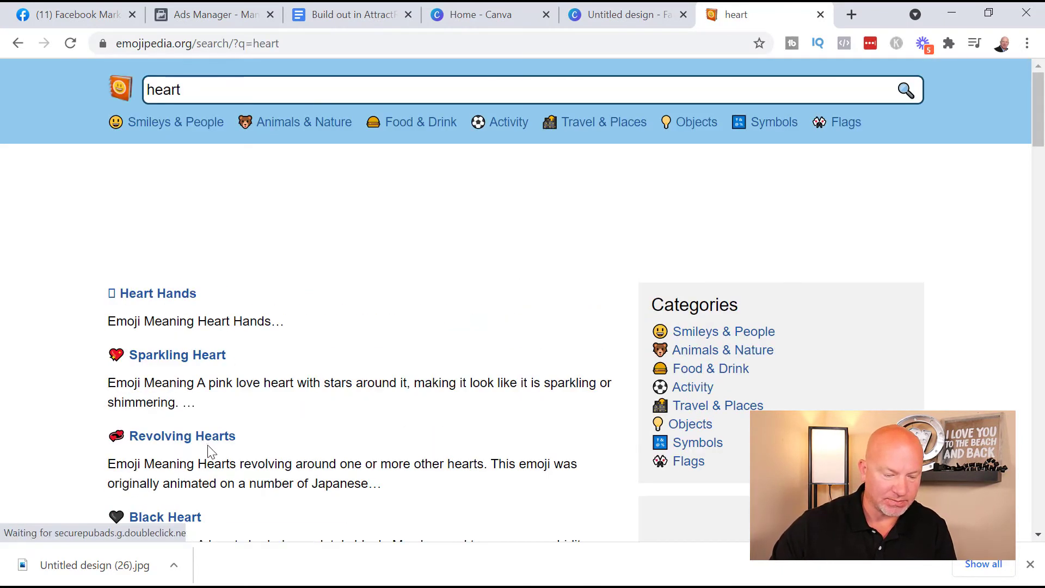
Copy the Beating Heart emoji and insert it at the start of the ad's primary text in Ads Manager
scroll(221, 423, down, 2)
scroll(221, 423, down, 3)
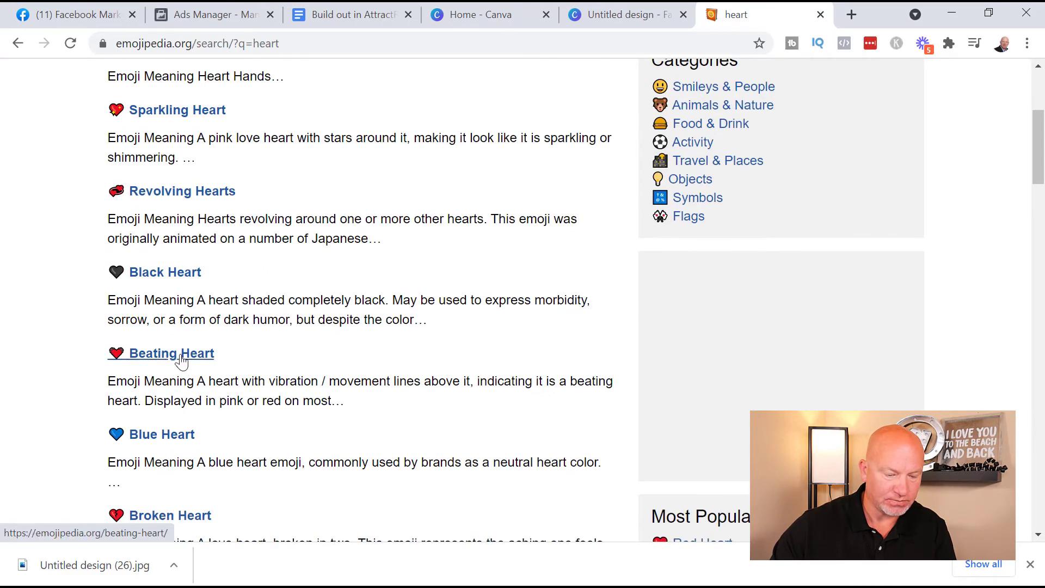
scroll(168, 340, down, 2)
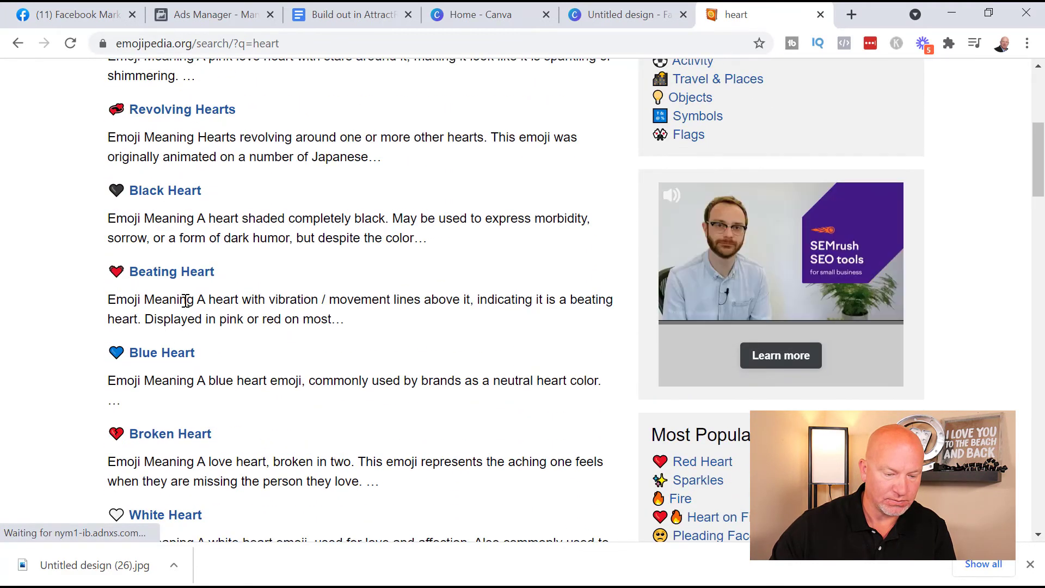
click(174, 283)
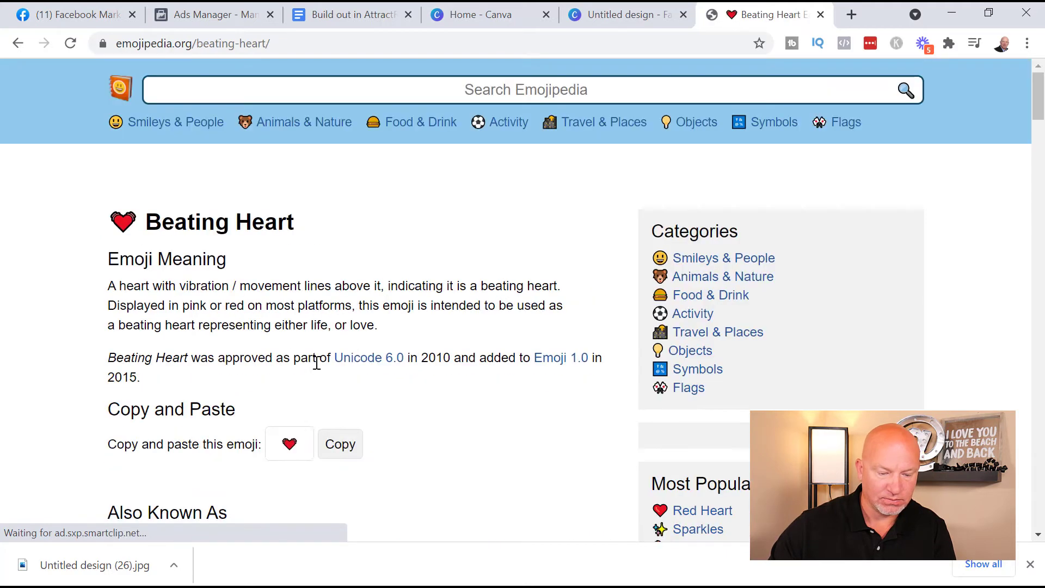
scroll(335, 472, down, 2)
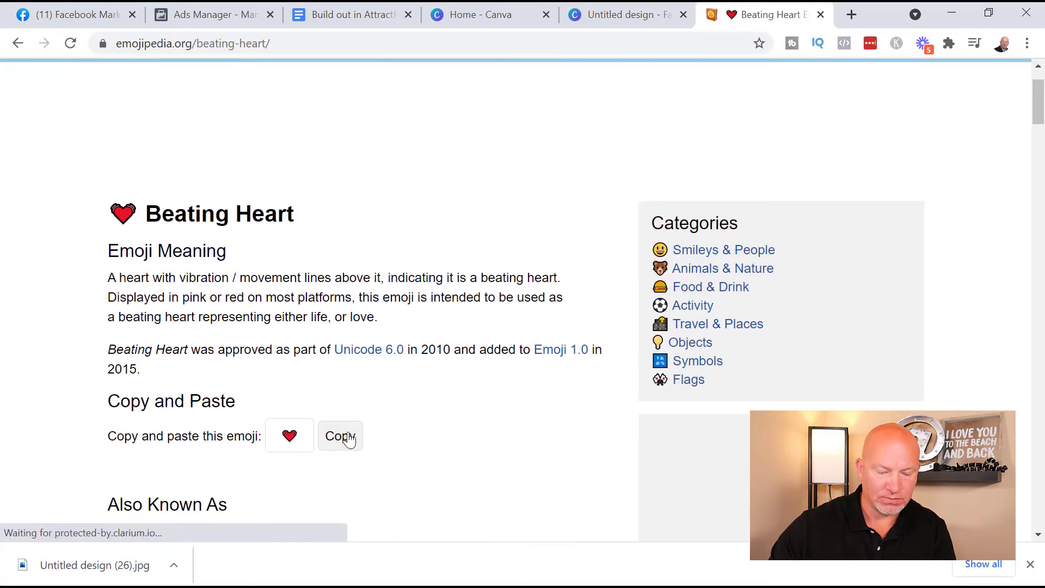
click(345, 437)
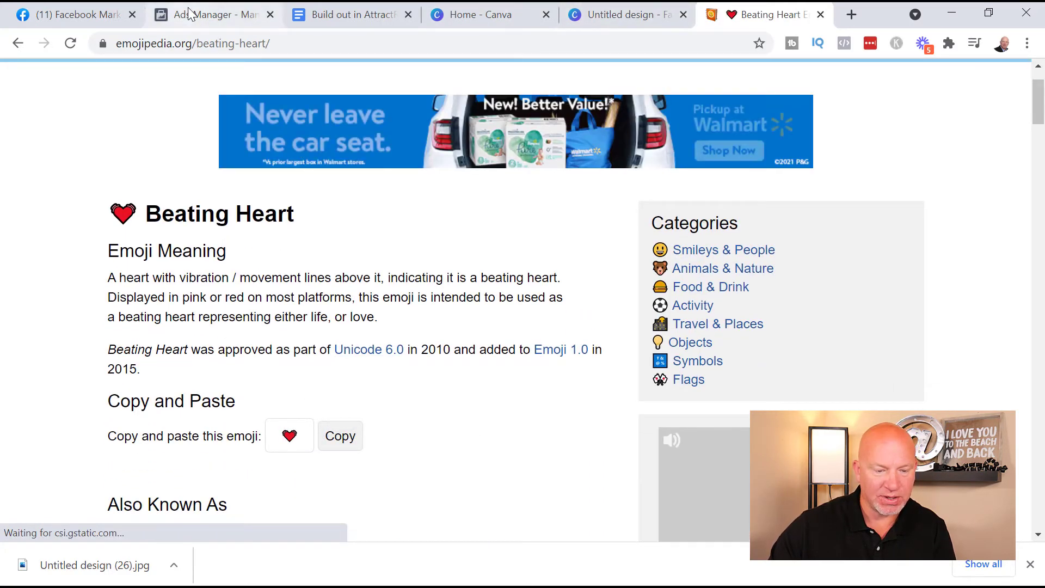
click(229, 15)
key(ctrl+v)
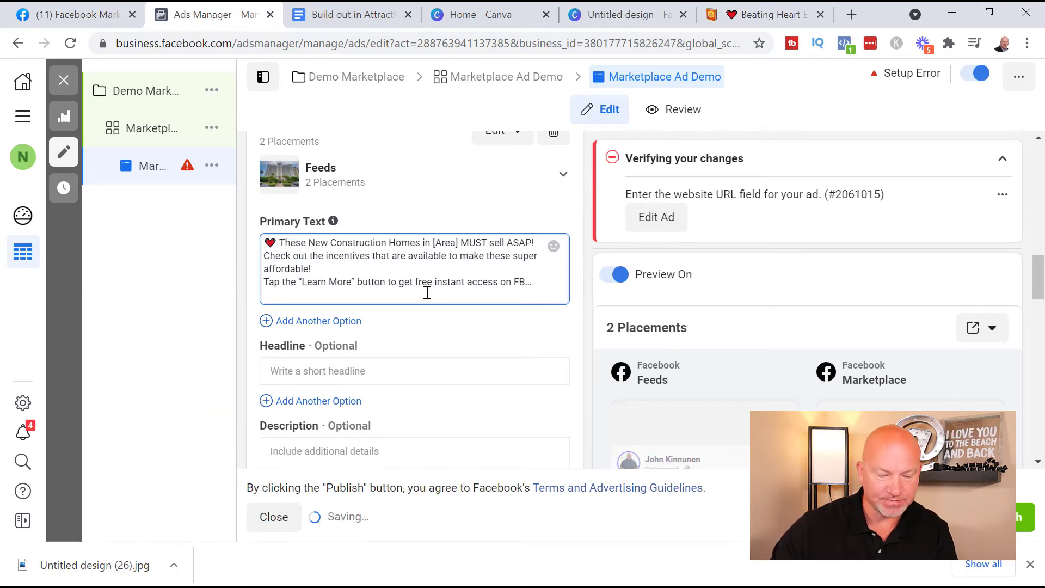
Set the ad's headline to "Access All New Construction Home Deals in [Area]", copied from the Google Docs document
scroll(435, 291, down, 3)
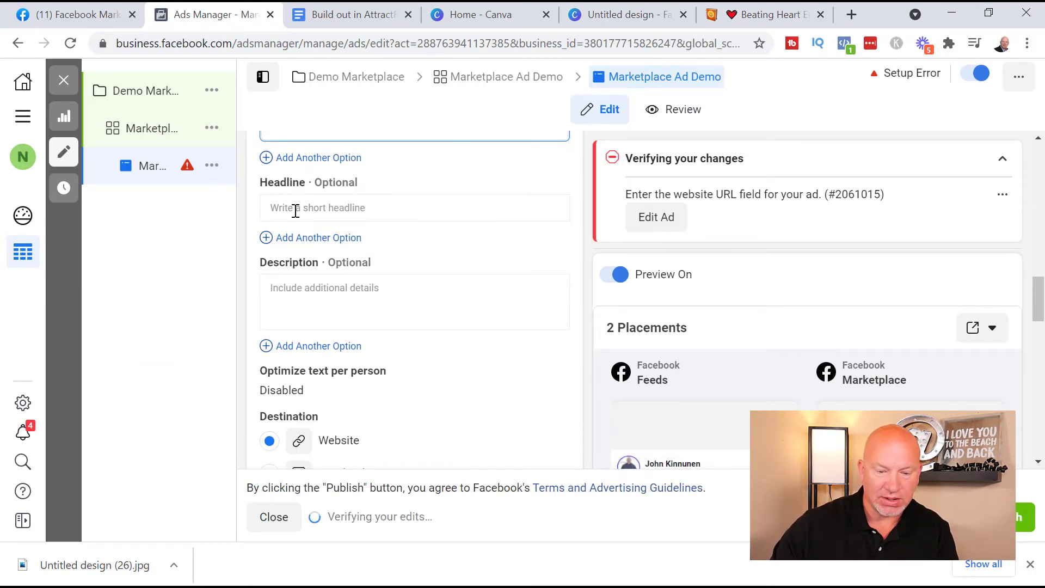
click(272, 207)
click(362, 15)
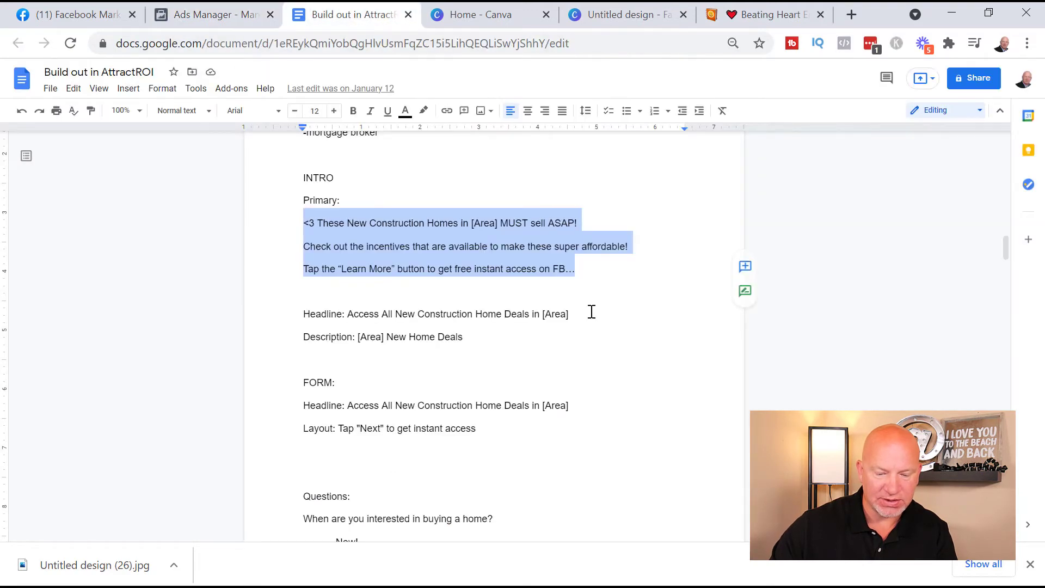
drag(592, 311, 345, 319)
key(ctrl+c)
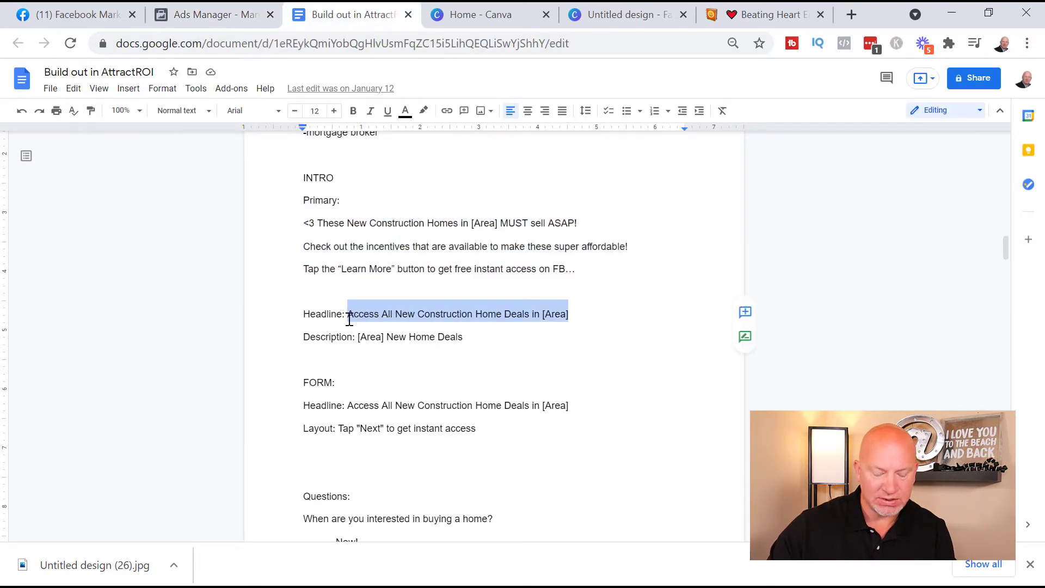
click(202, 17)
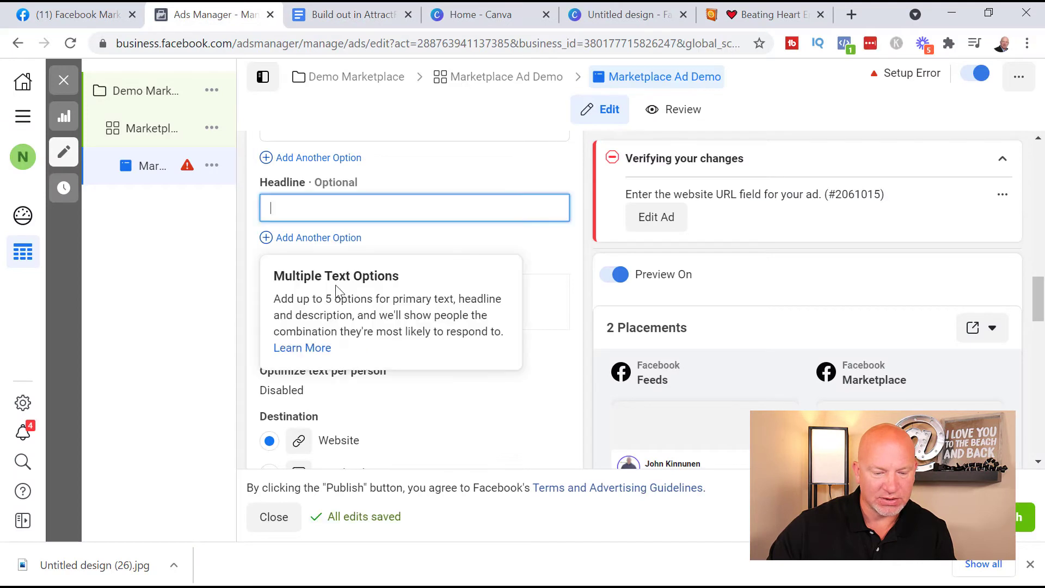
key(ctrl+v)
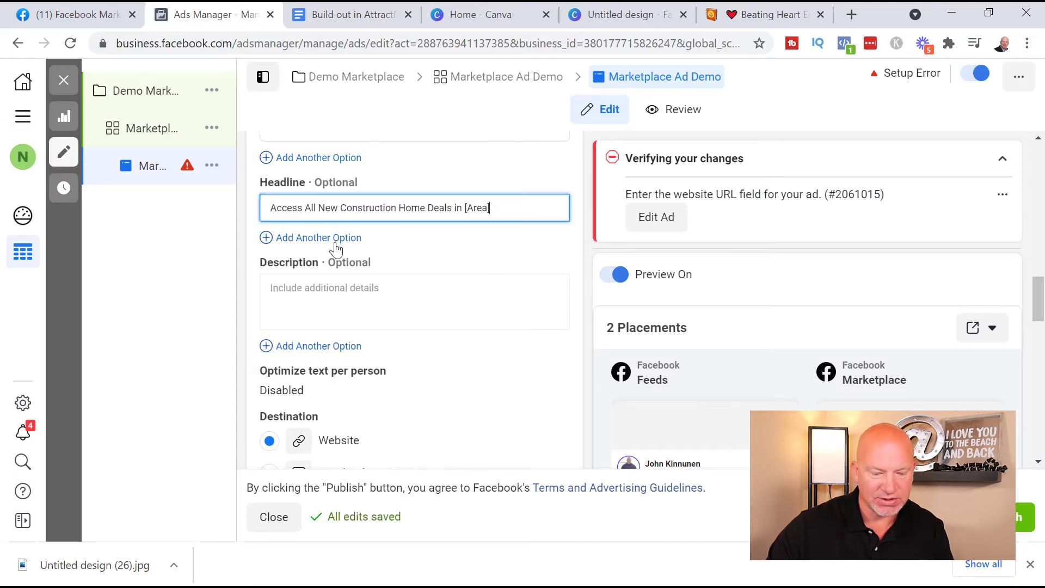
Set the ad's description to "[Area] New Home Deals", copied from the Google Docs document
click(550, 338)
click(541, 299)
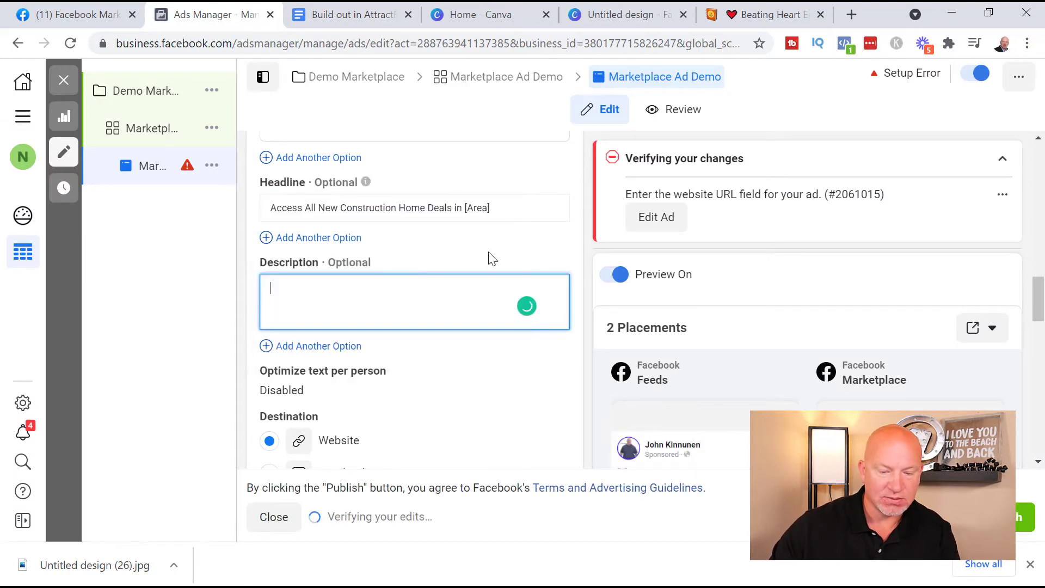
click(320, 19)
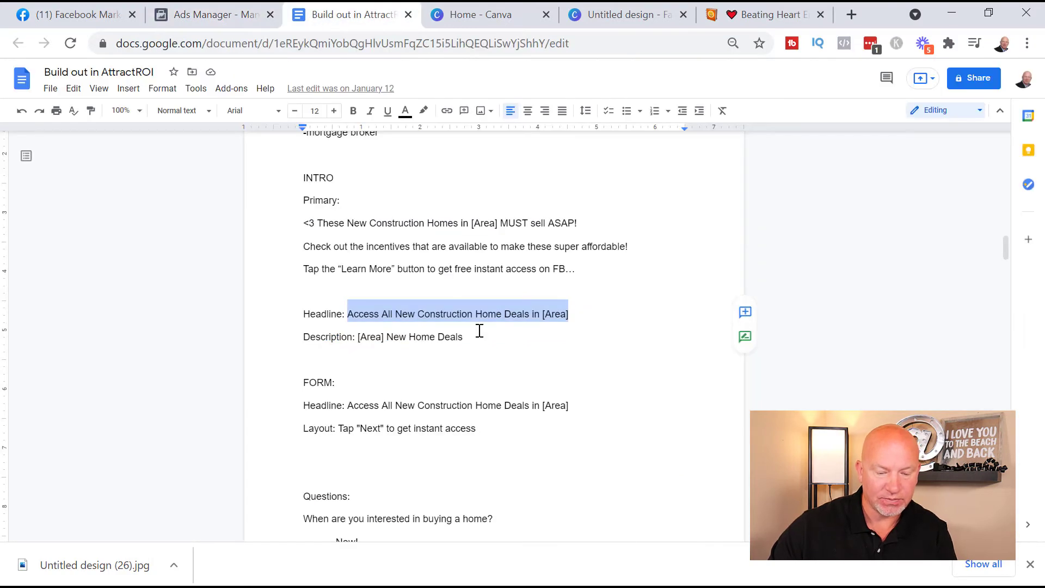
drag(480, 330, 358, 336)
key(ctrl+c)
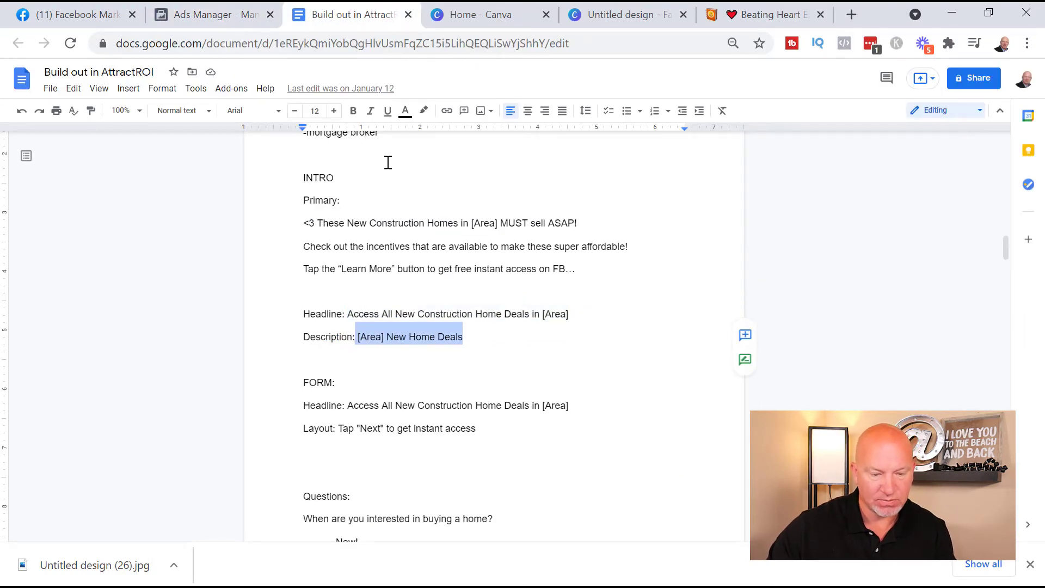
click(256, 18)
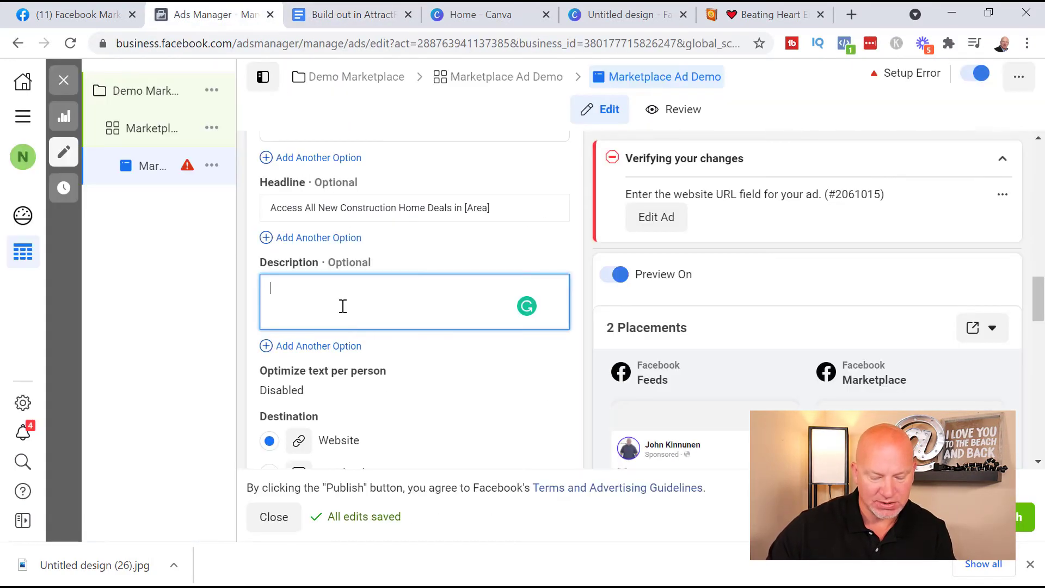
key(ctrl+v)
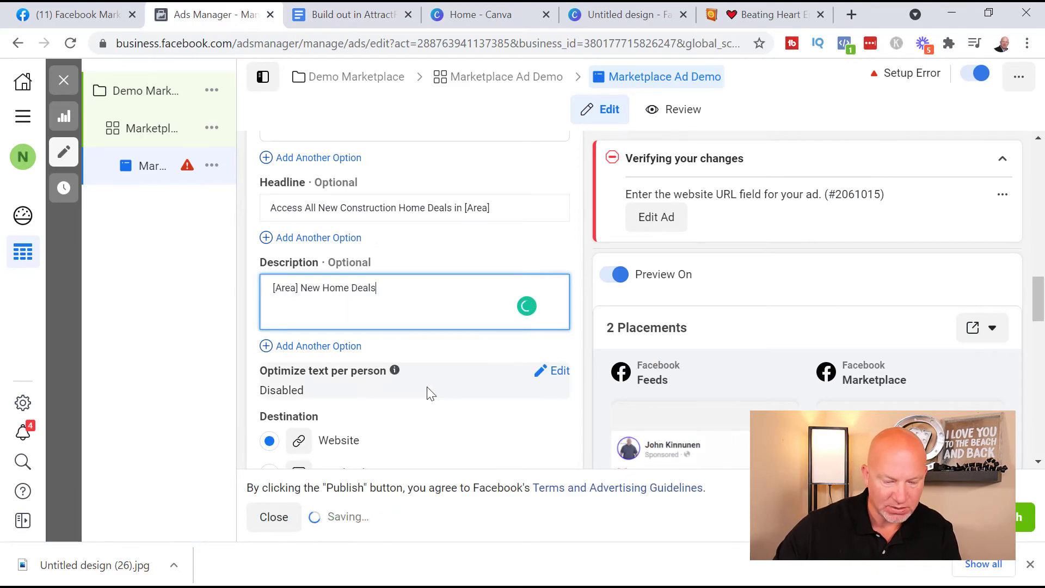
Add a second, empty primary text option to the ad and remove it again
scroll(443, 350, up, 3)
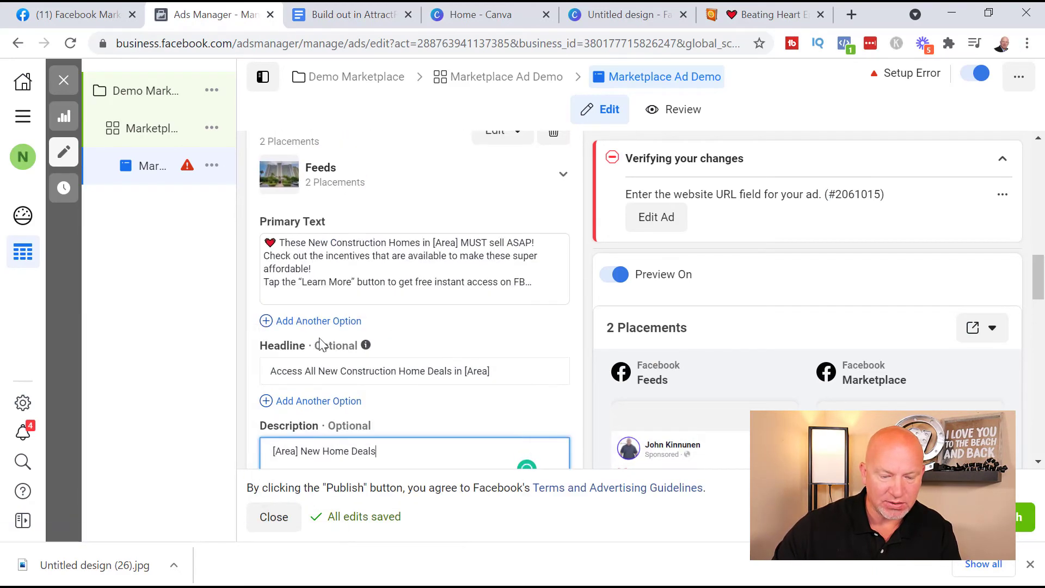
click(269, 326)
click(371, 360)
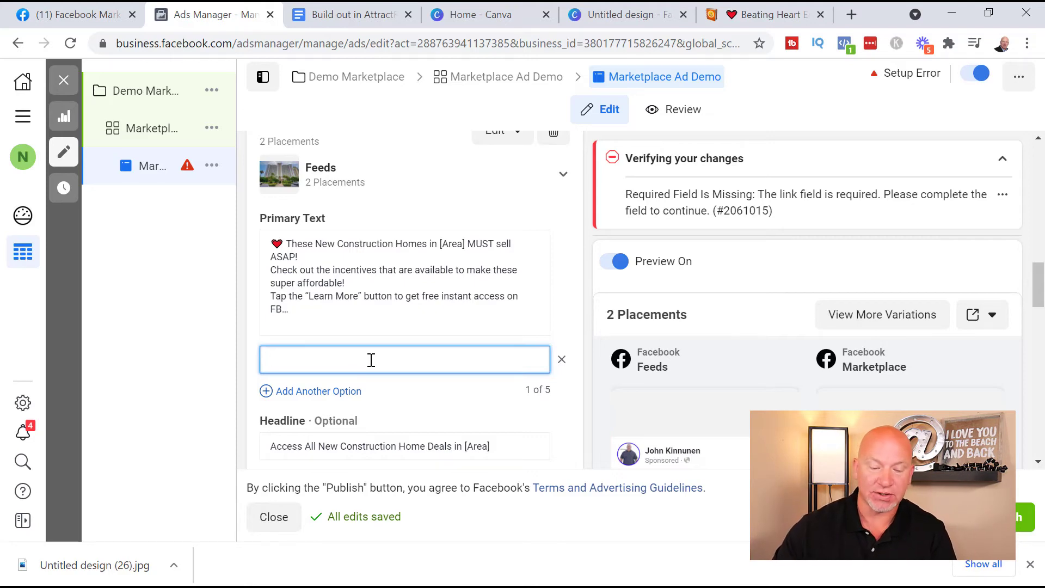
click(560, 360)
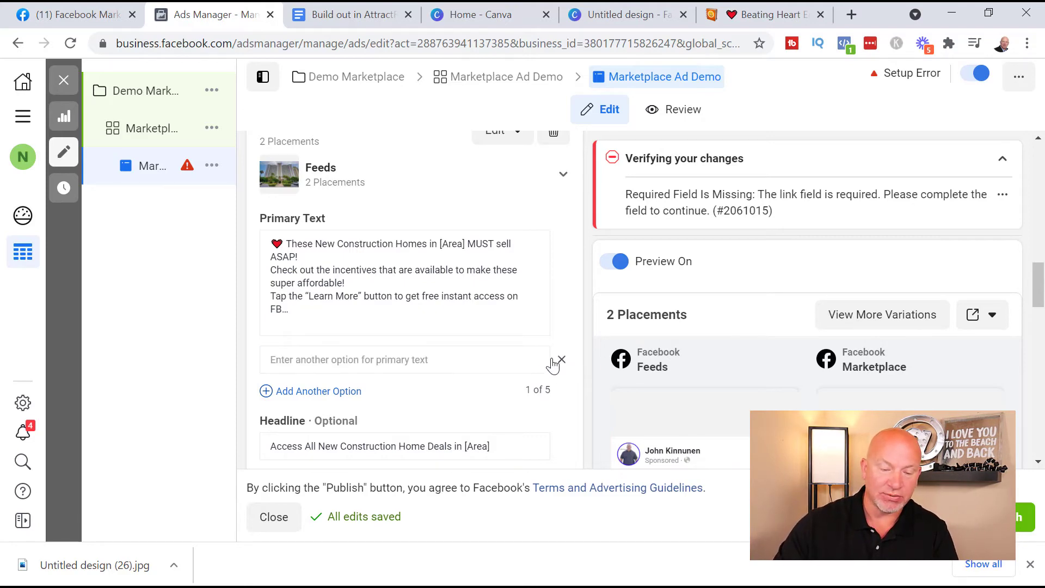
scroll(454, 351, down, 2)
scroll(454, 351, up, 1)
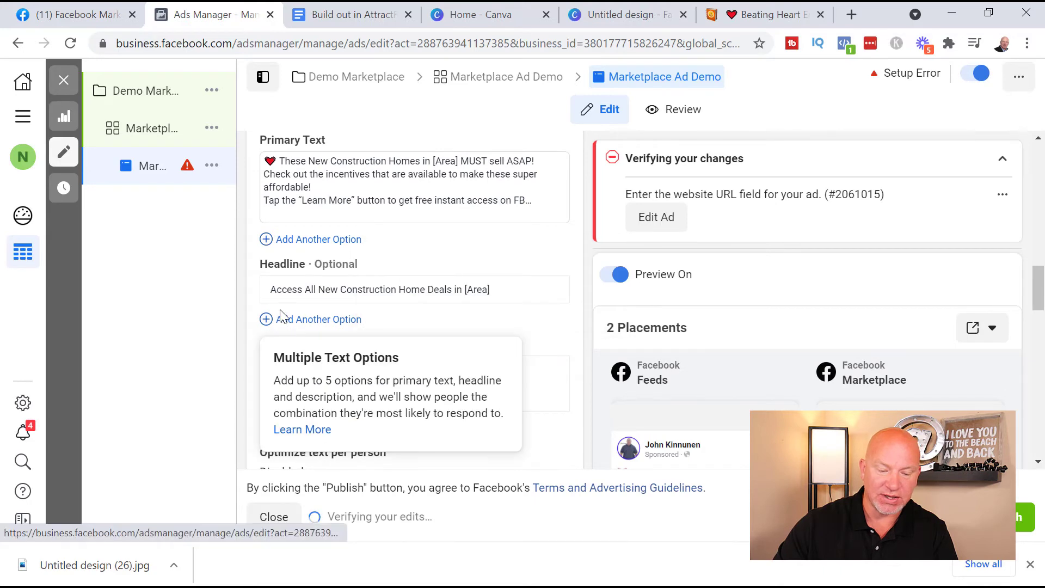
Try Phone Call as the ad's destination and switch it back to Website
scroll(489, 327, down, 3)
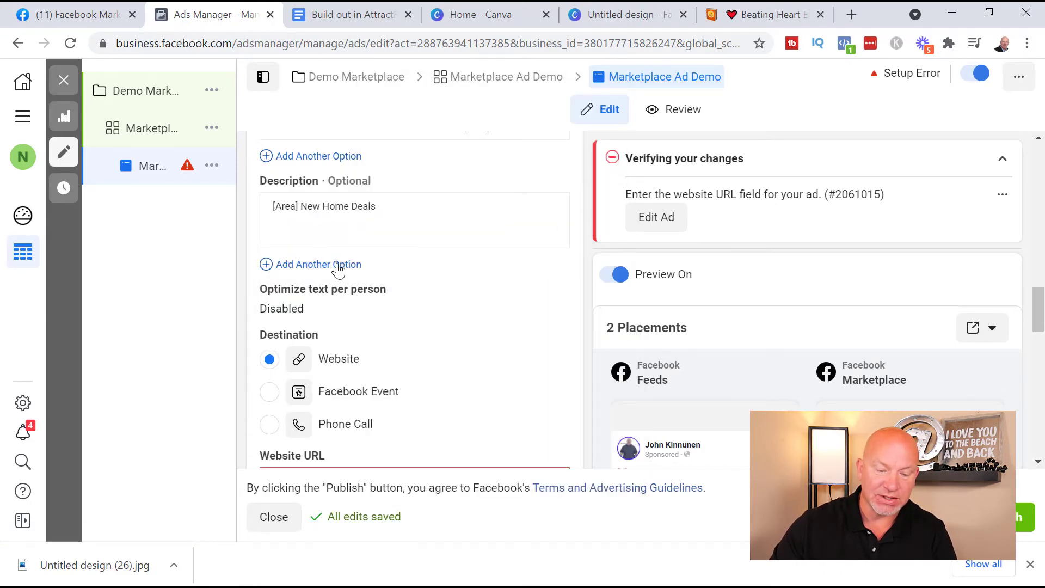
scroll(498, 268, down, 3)
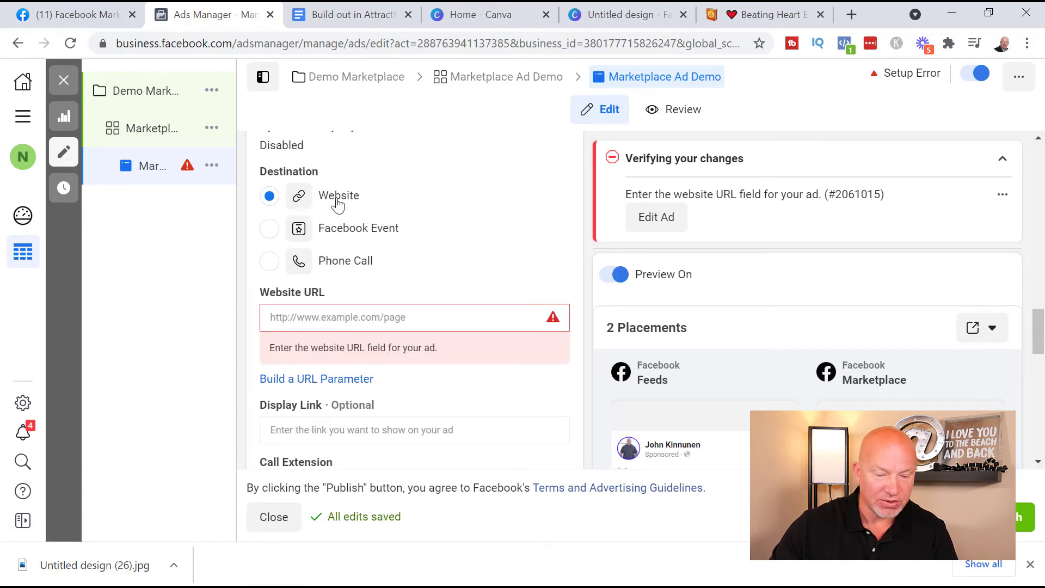
click(269, 266)
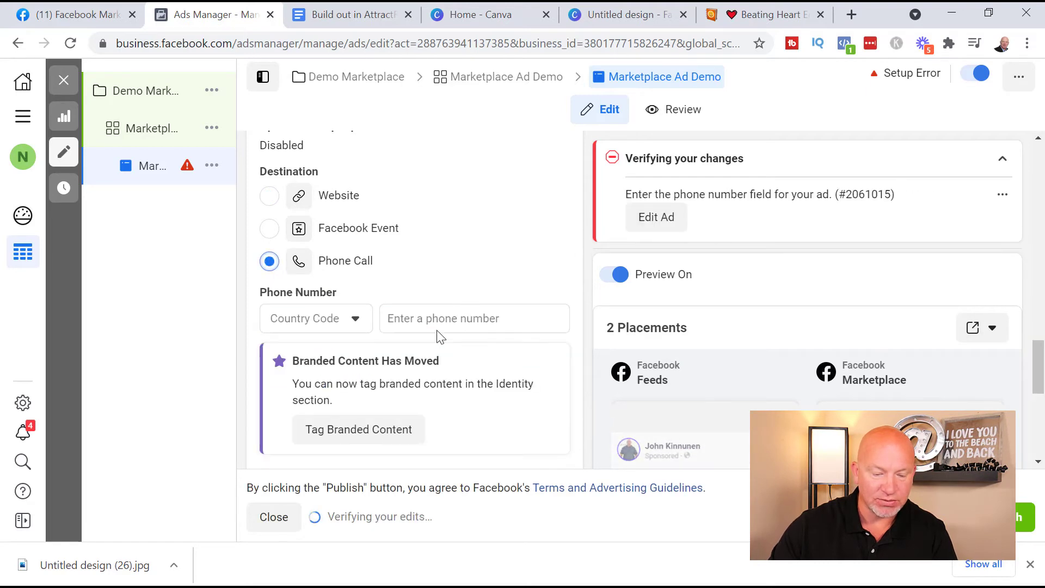
click(269, 197)
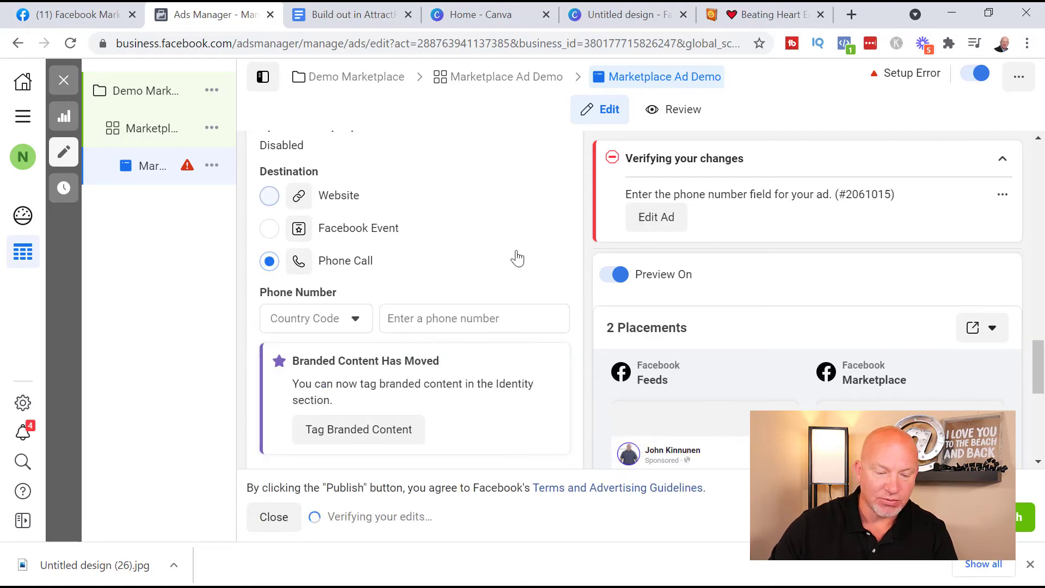
click(398, 311)
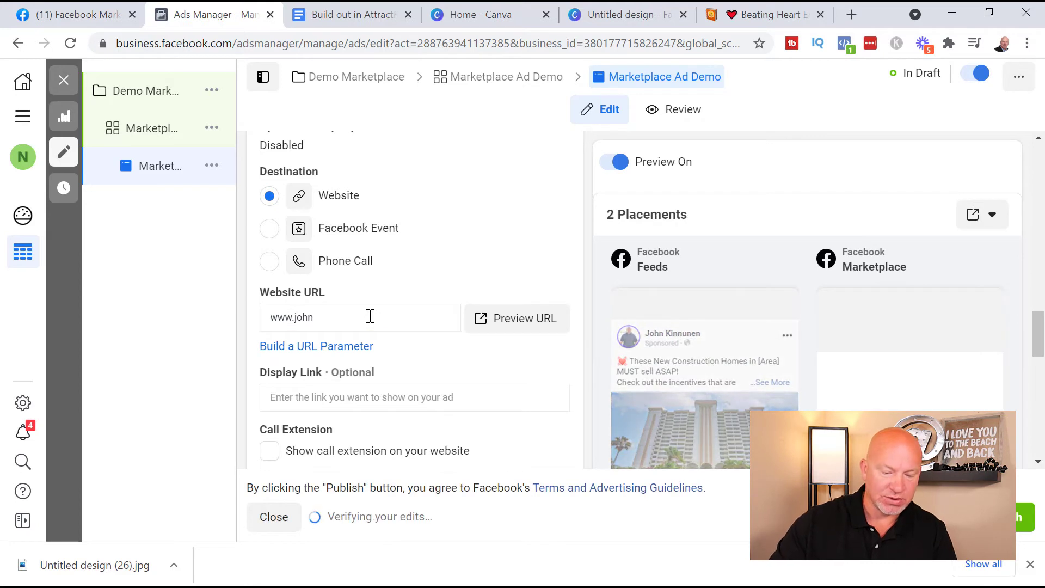
click(369, 318)
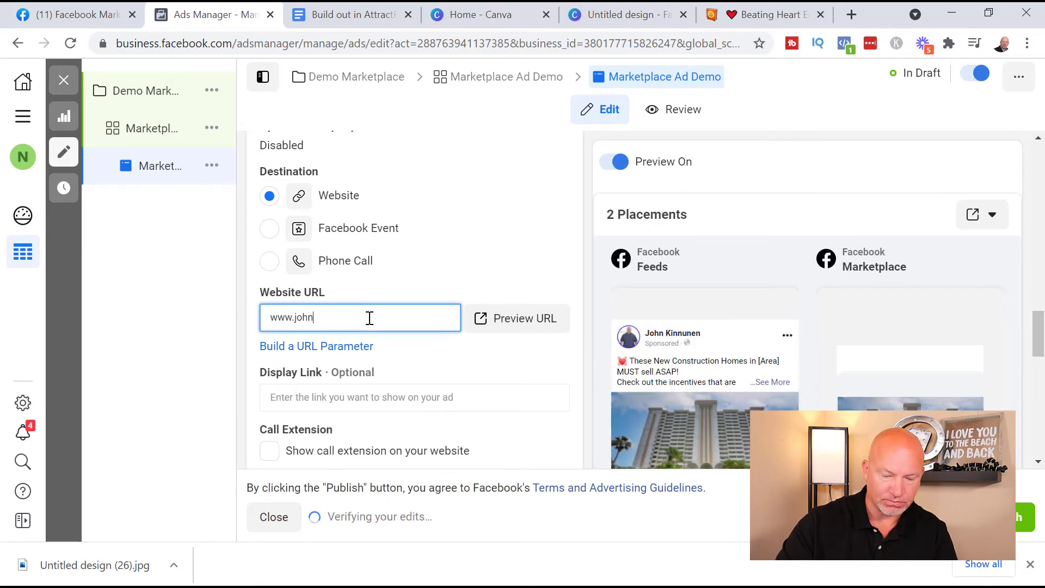
text(kinnunen)
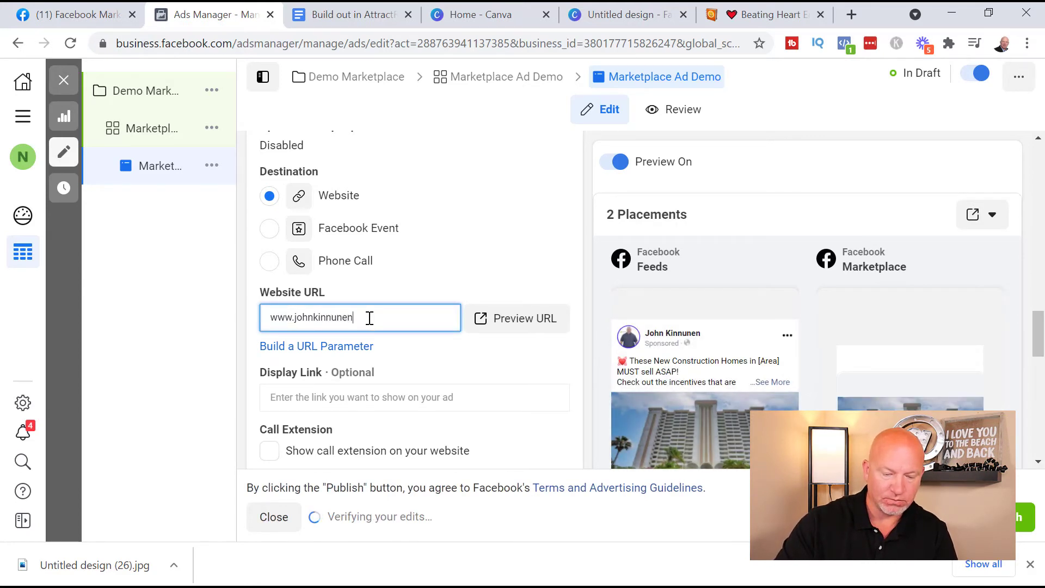
text(.exprealty)
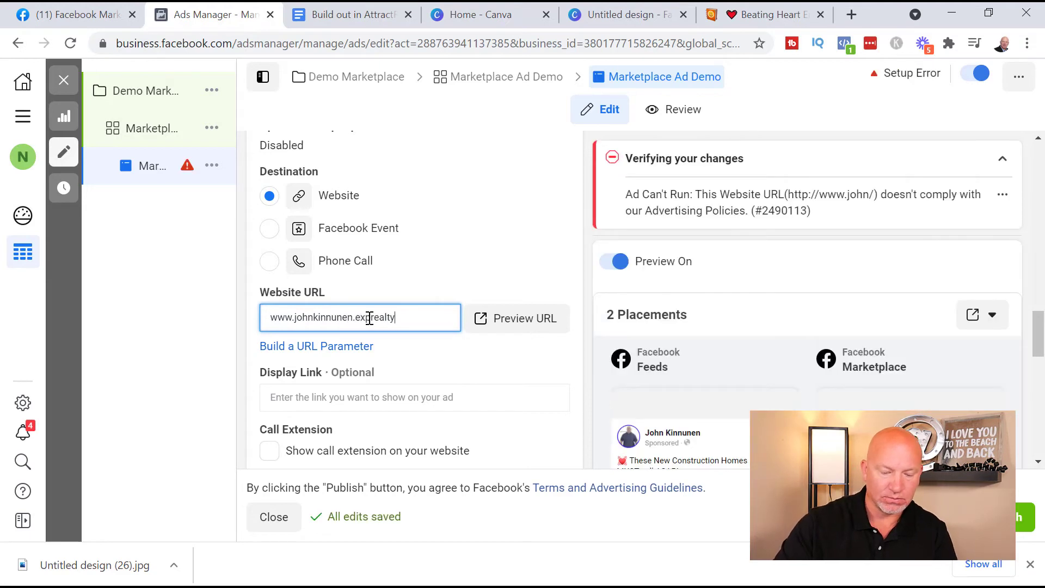
text(.com)
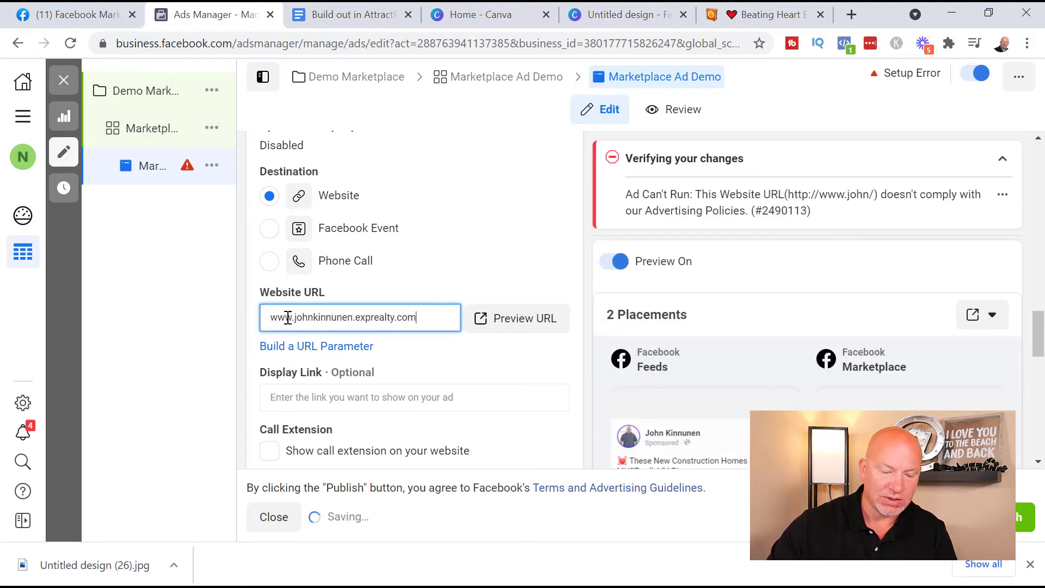
click(272, 317)
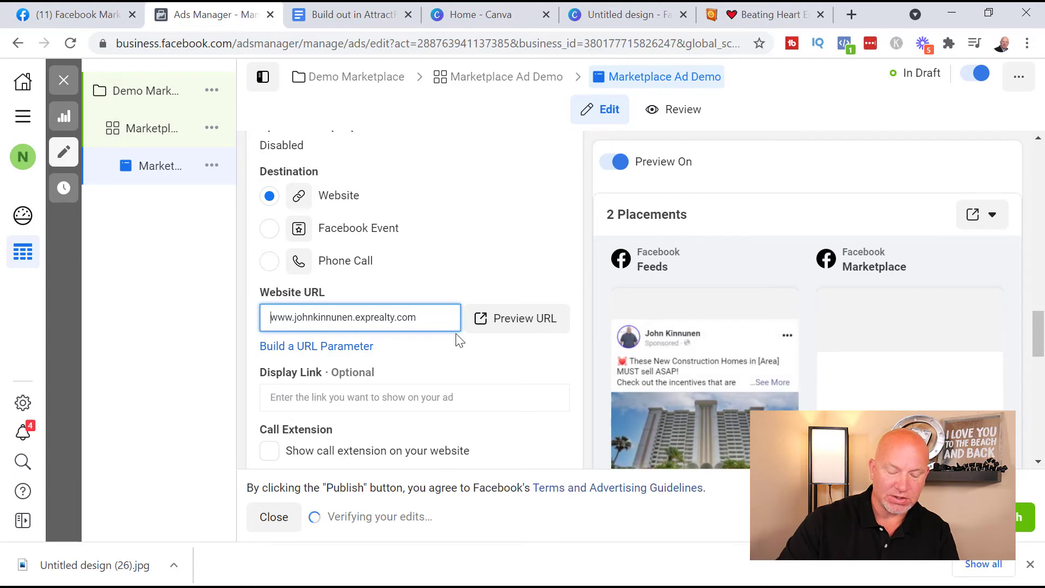
text(https://)
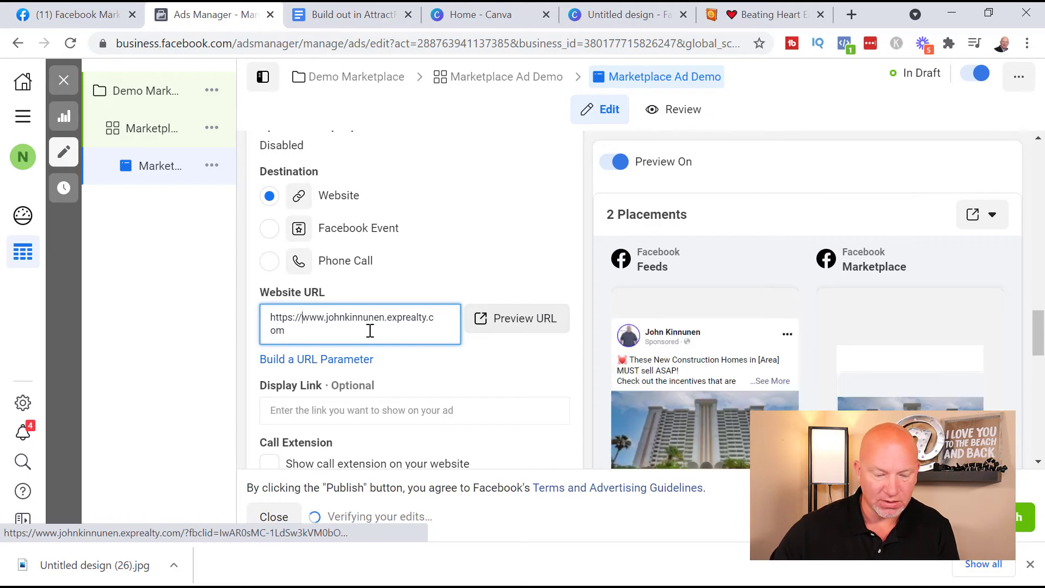
Copy the ad's website URL and open it in a new browser tab to test it
drag(305, 334, 276, 313)
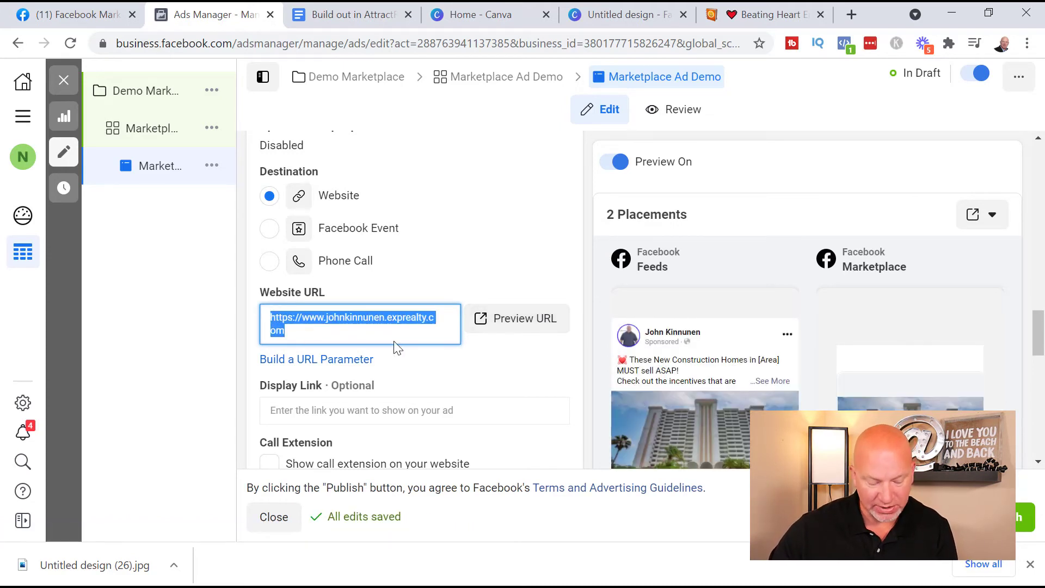
click(852, 14)
text(https://www.johnkinnunen.exprealty.com)
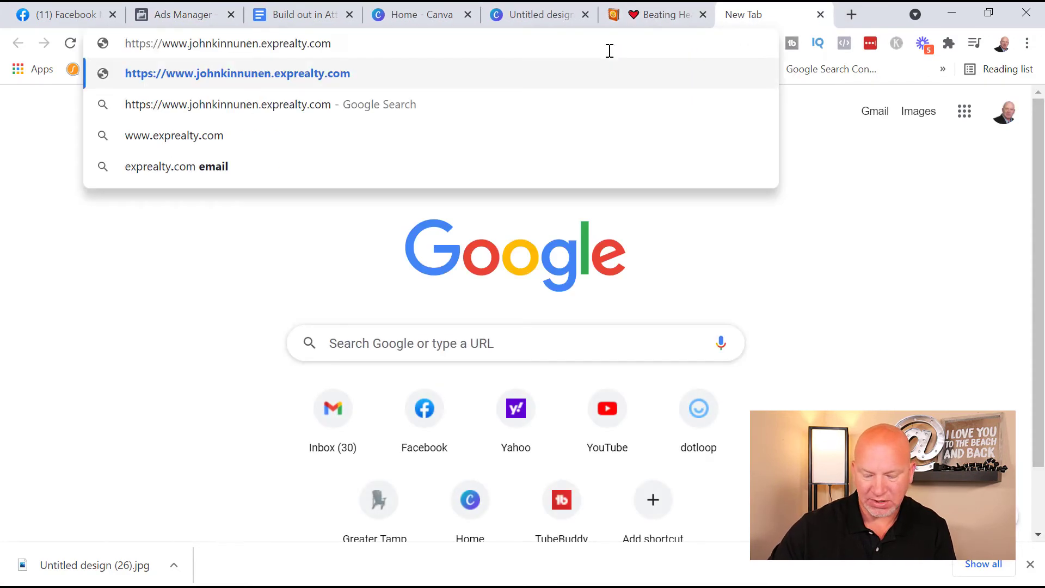
key(Return)
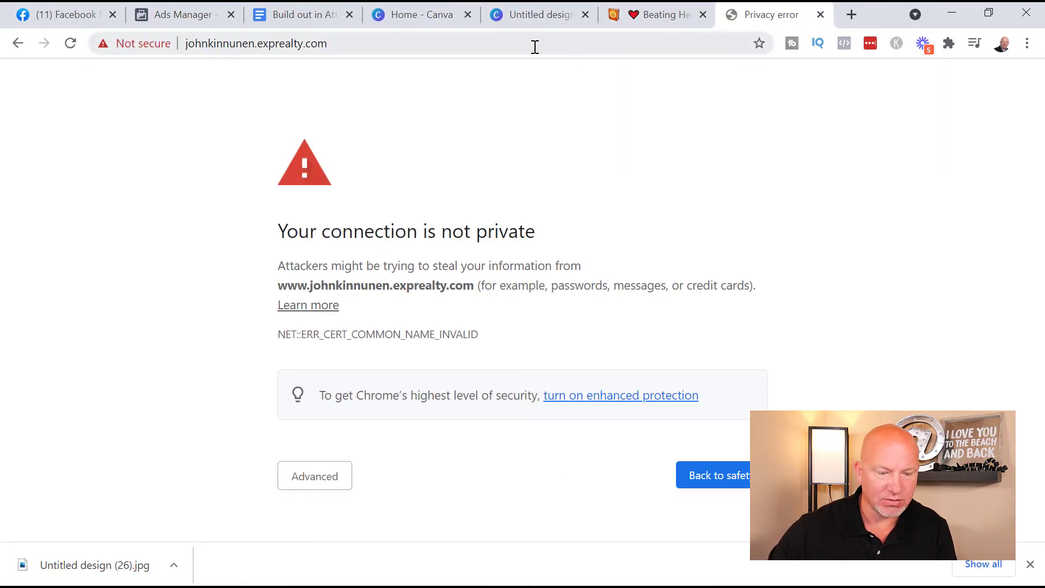
Load the agent's exprealty.com site in the same tab without the www prefix
click(524, 47)
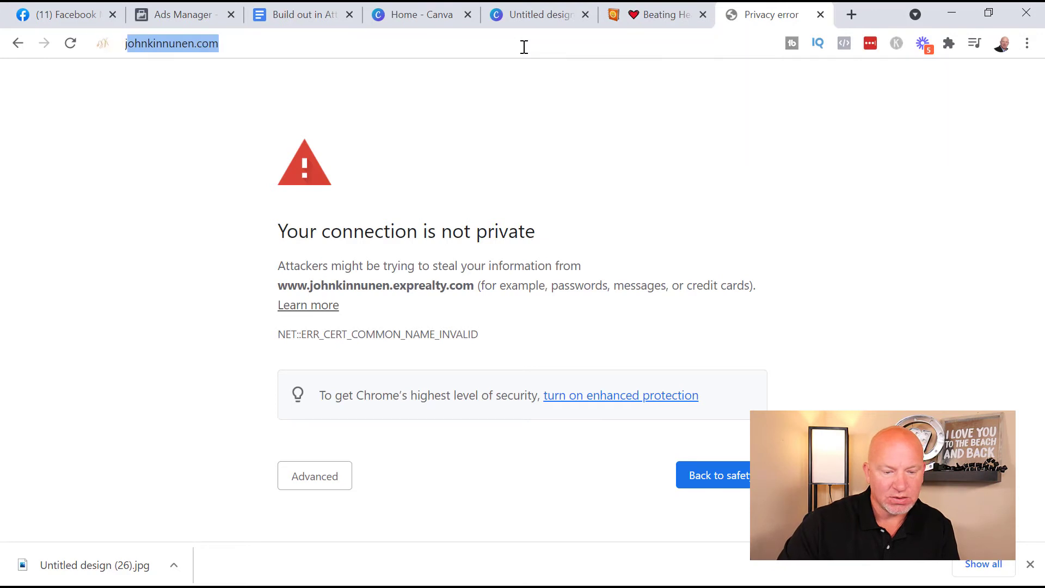
text(johnkinnunen.c)
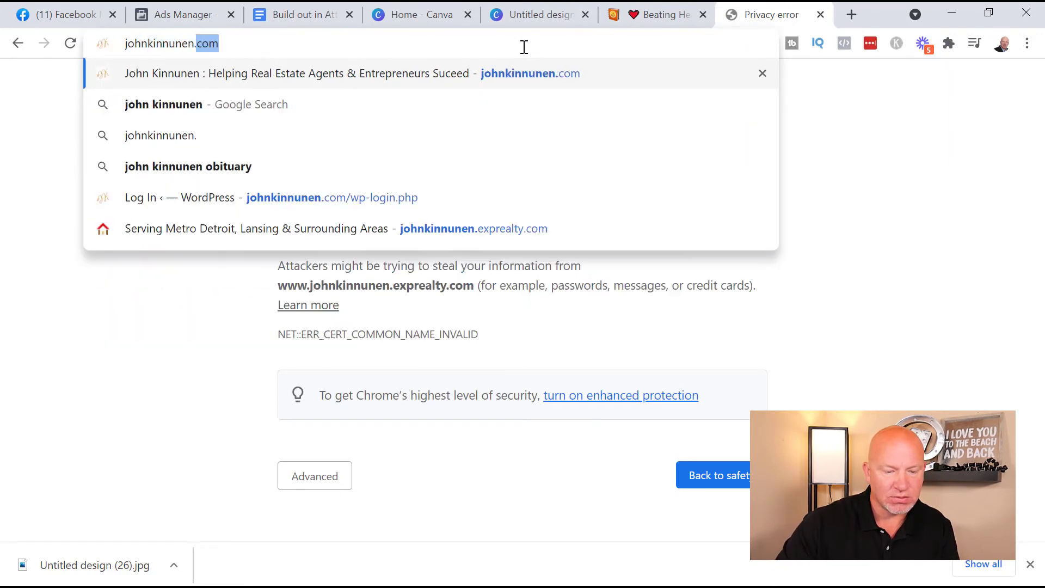
key(BackSpace)
key(BackSpace)
key(BackSpace)
text(.exprealty.)
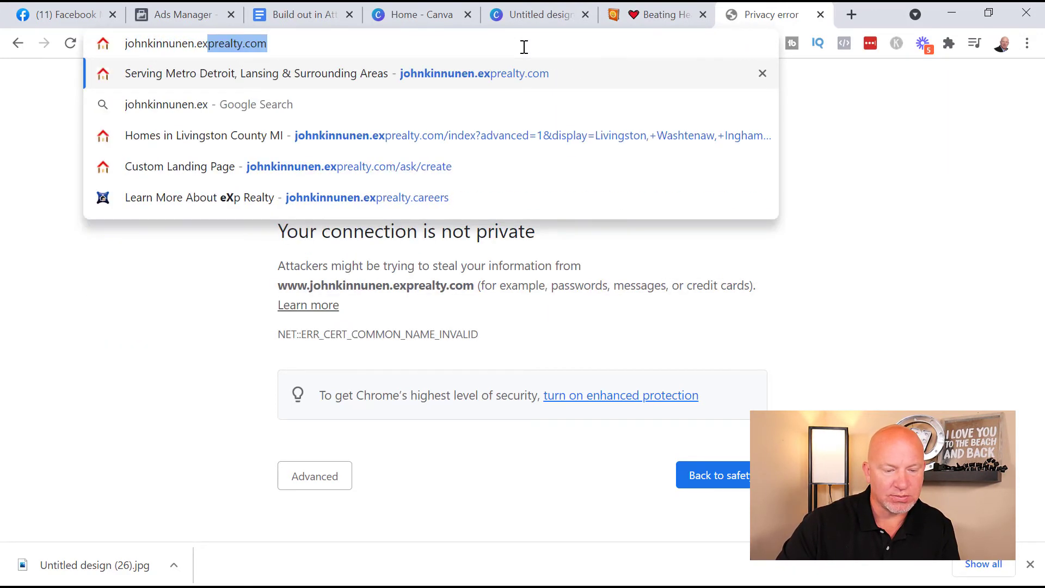
key(Return)
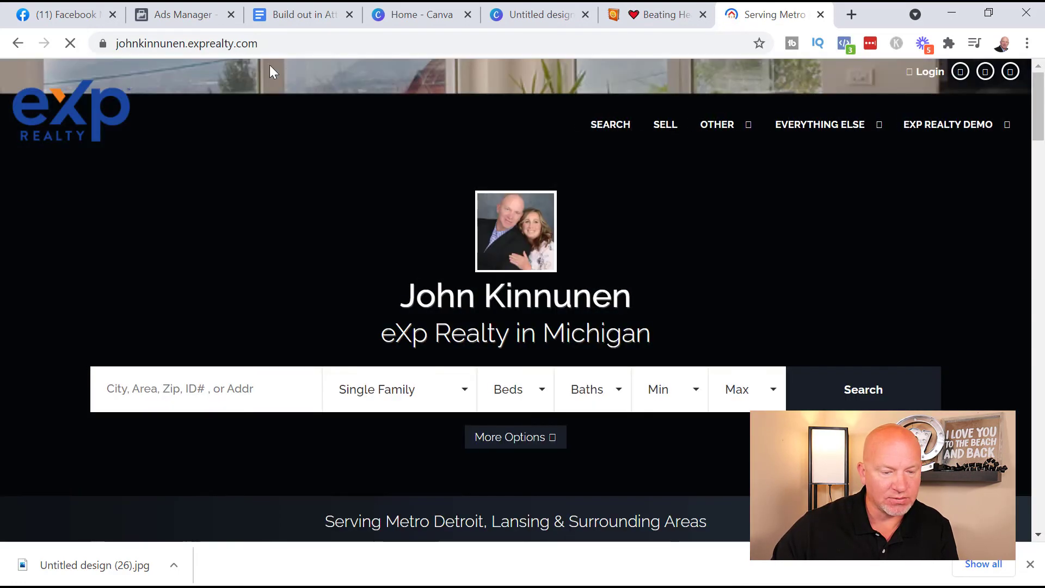
Copy the loaded site's address and replace the ad's website URL with it in Ads Manager
click(263, 43)
key(ctrl+c)
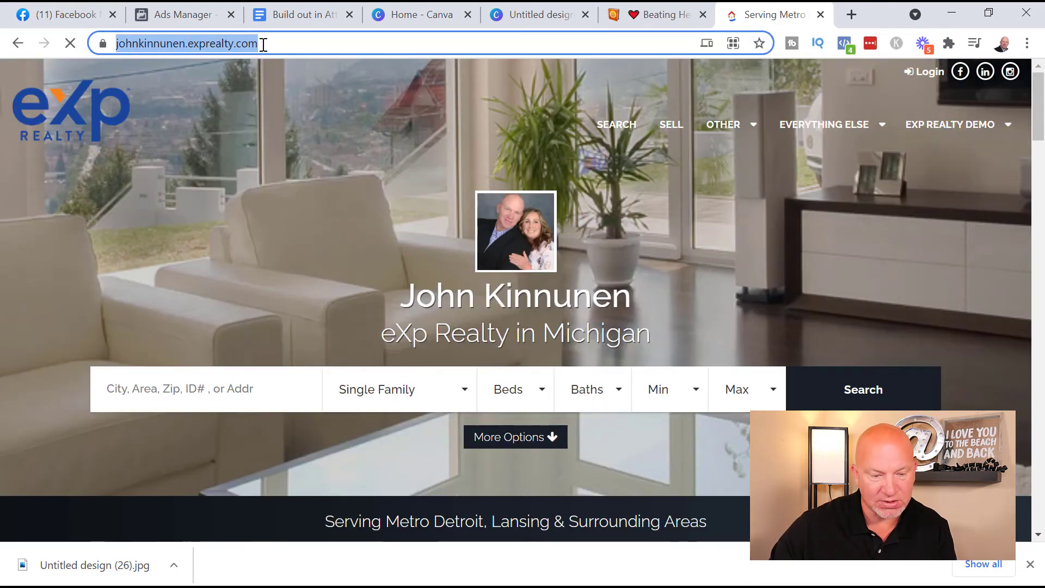
click(168, 15)
key(ctrl+v)
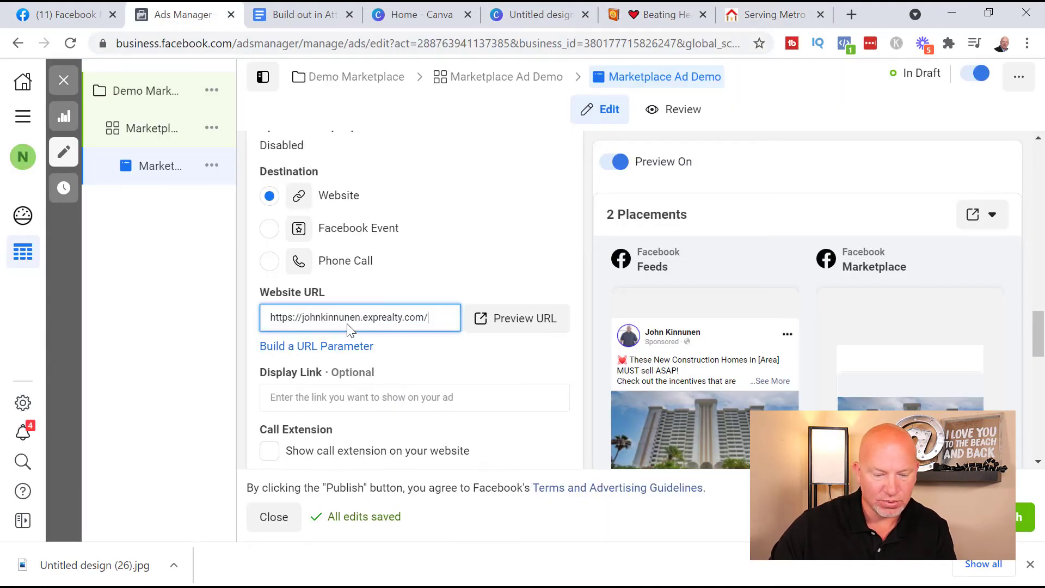
click(494, 240)
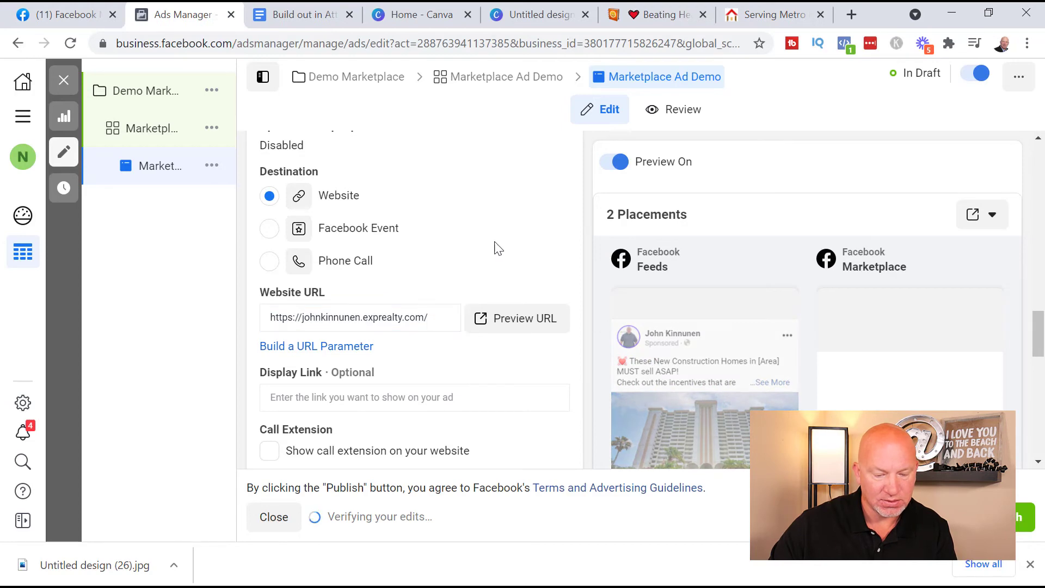
Examine the eXp Realty site's home page and the location suggestions of its property search
click(772, 15)
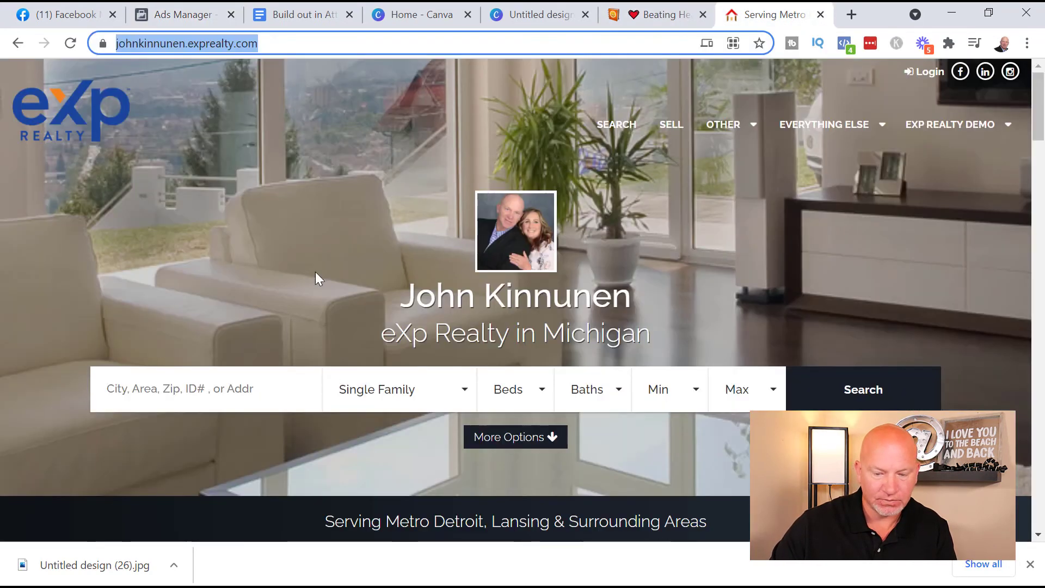
scroll(231, 246, down, 3)
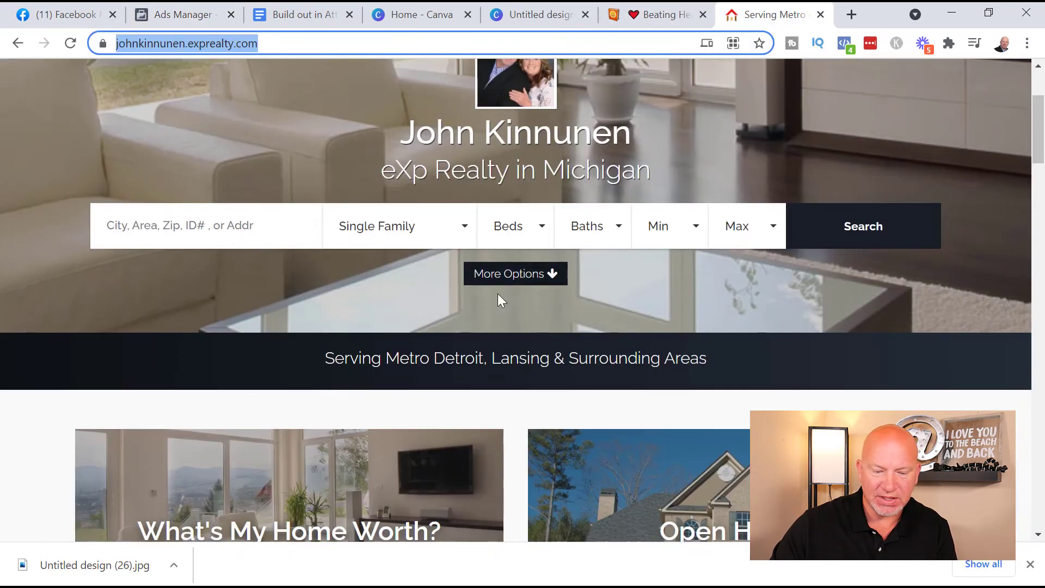
scroll(497, 296, up, 3)
click(230, 403)
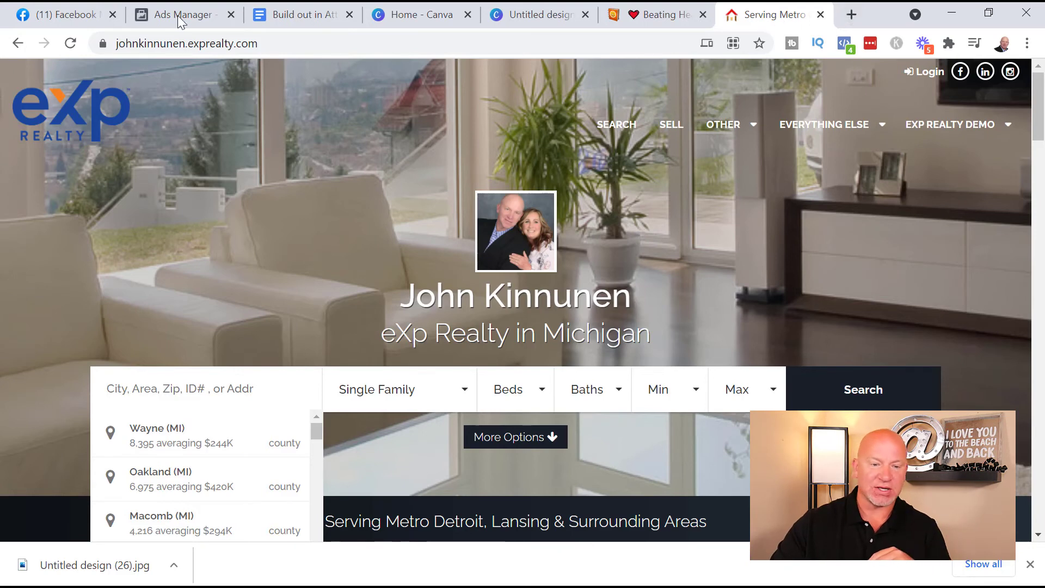
click(235, 19)
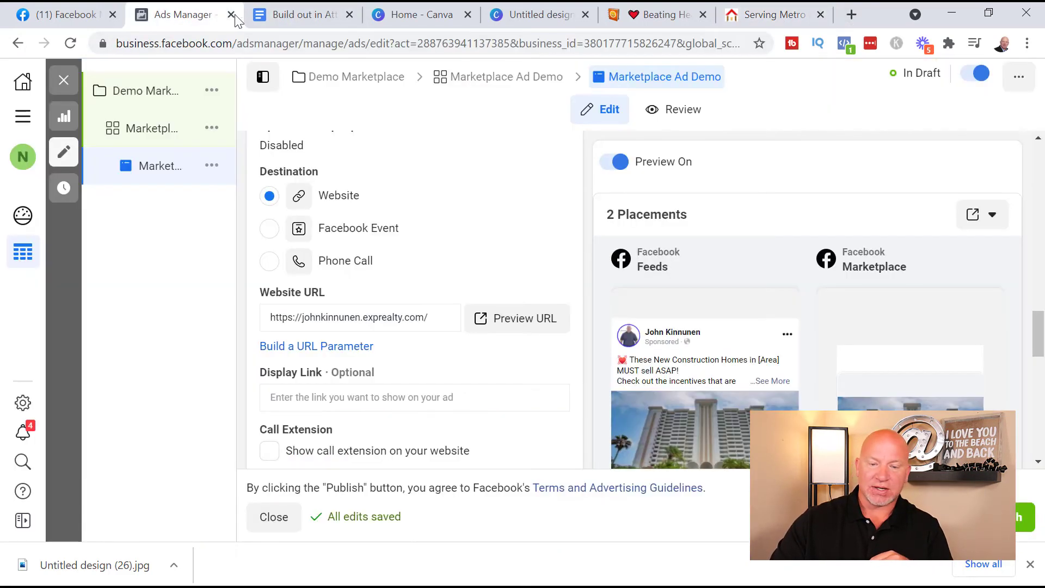
click(784, 25)
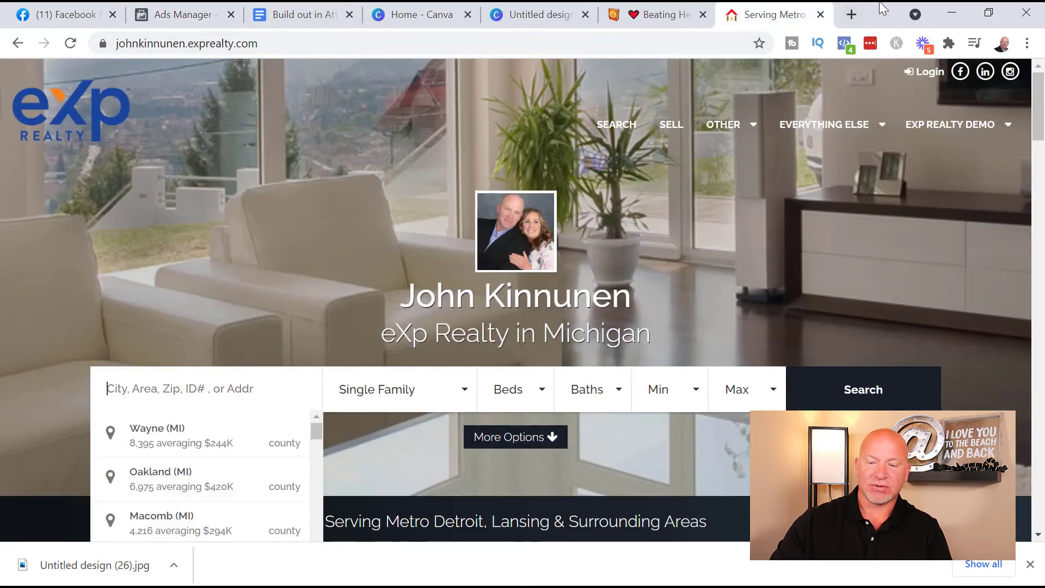
Open the kvCORE platform in a new browser tab
click(851, 14)
click(600, 42)
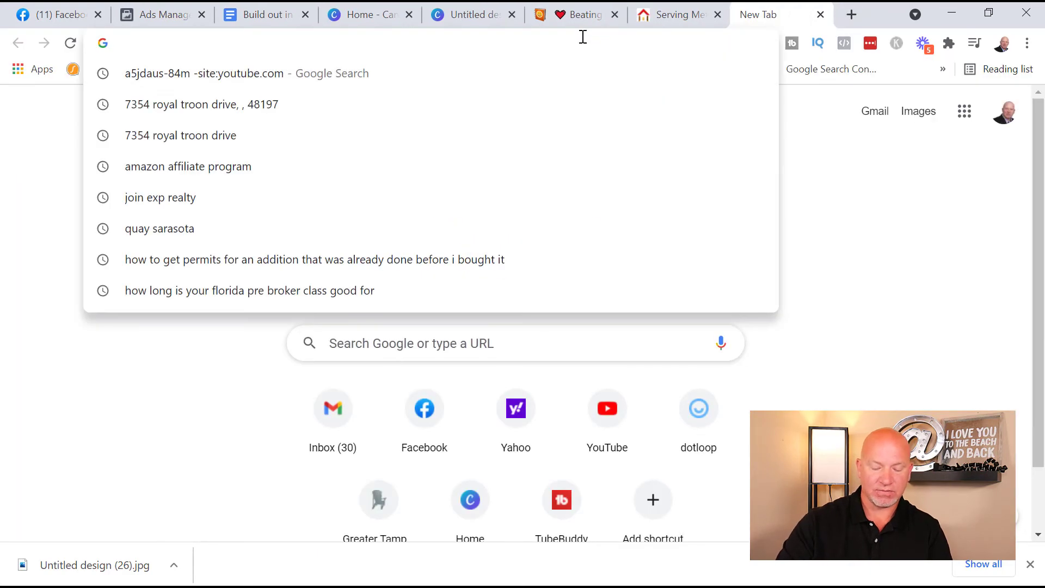
text(kvcor)
key(Return)
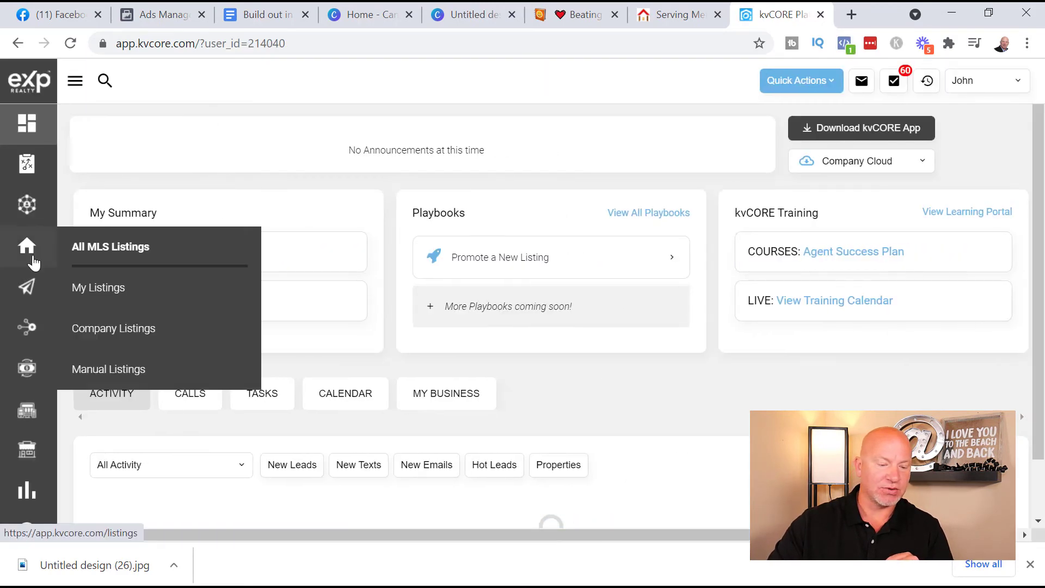
Open all Lead Engine tools and start building an IDX Squeeze Page on the agent's exprealty.com domain
mouse_move(33, 295)
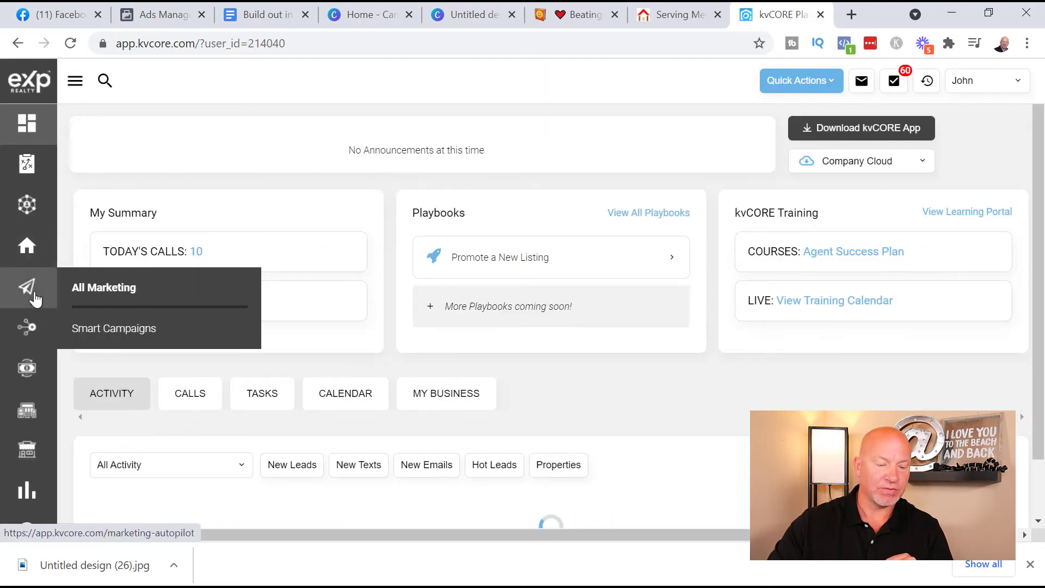
mouse_move(25, 329)
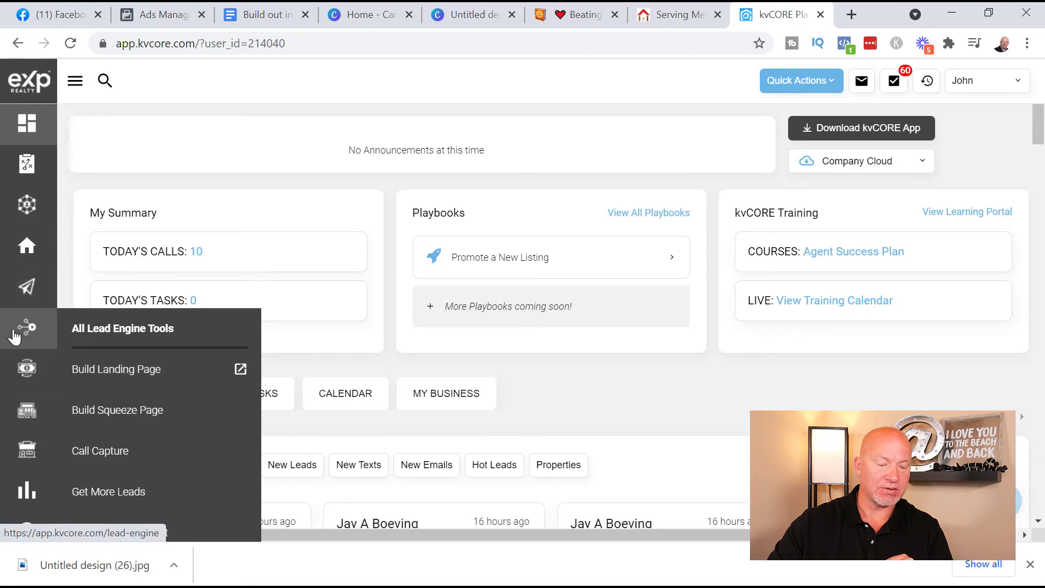
click(102, 334)
scroll(413, 425, down, 3)
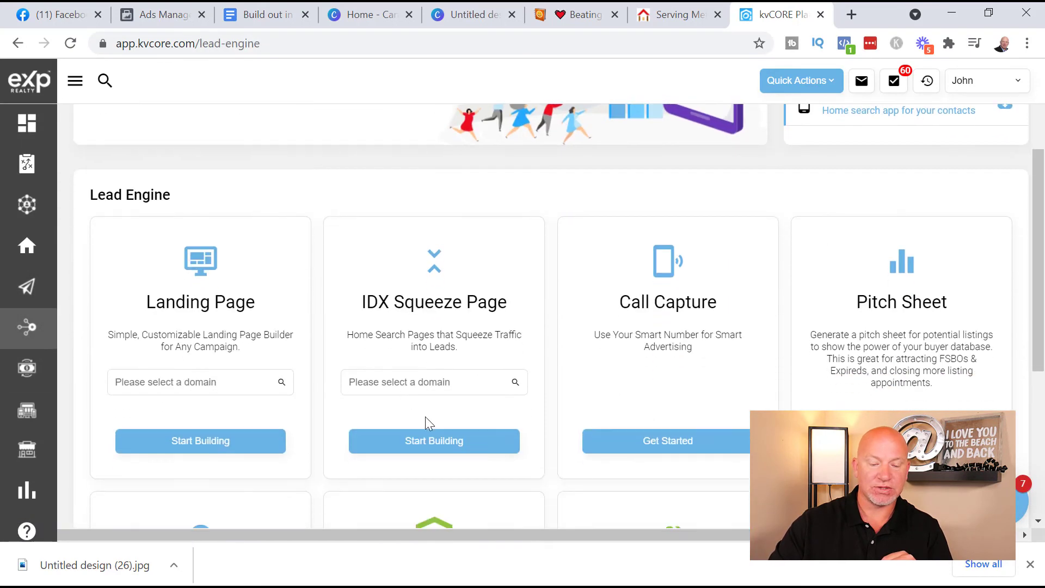
click(456, 381)
click(415, 408)
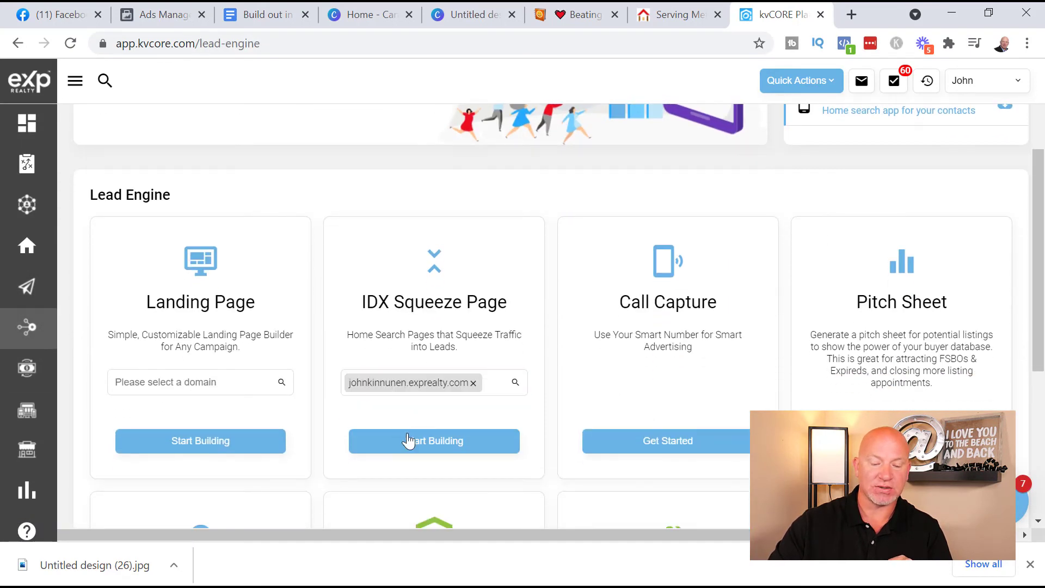
click(407, 439)
Set the IDX squeeze page's search location to Livingston county, MI
scroll(245, 218, down, 1)
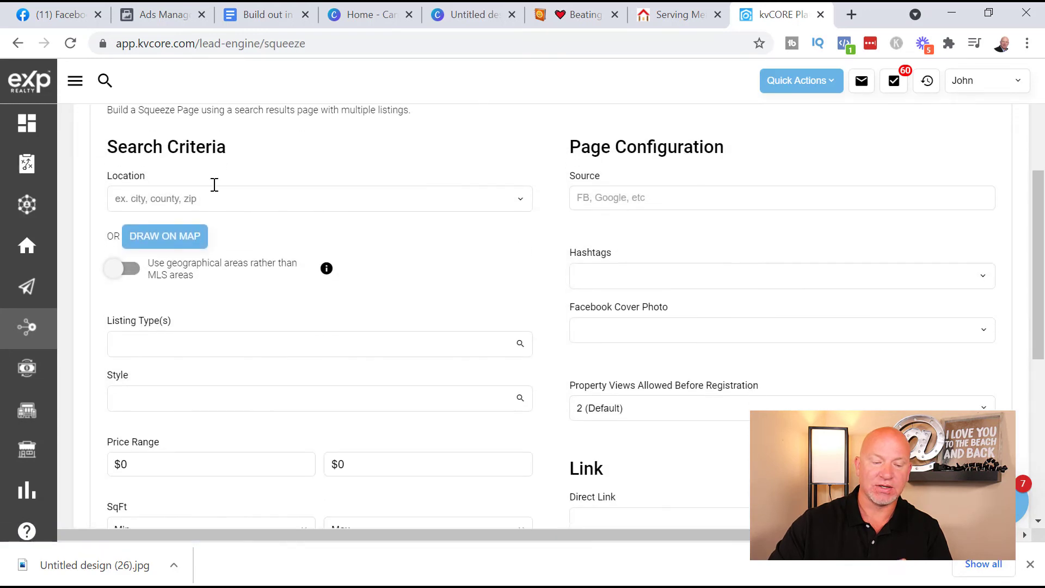
click(194, 195)
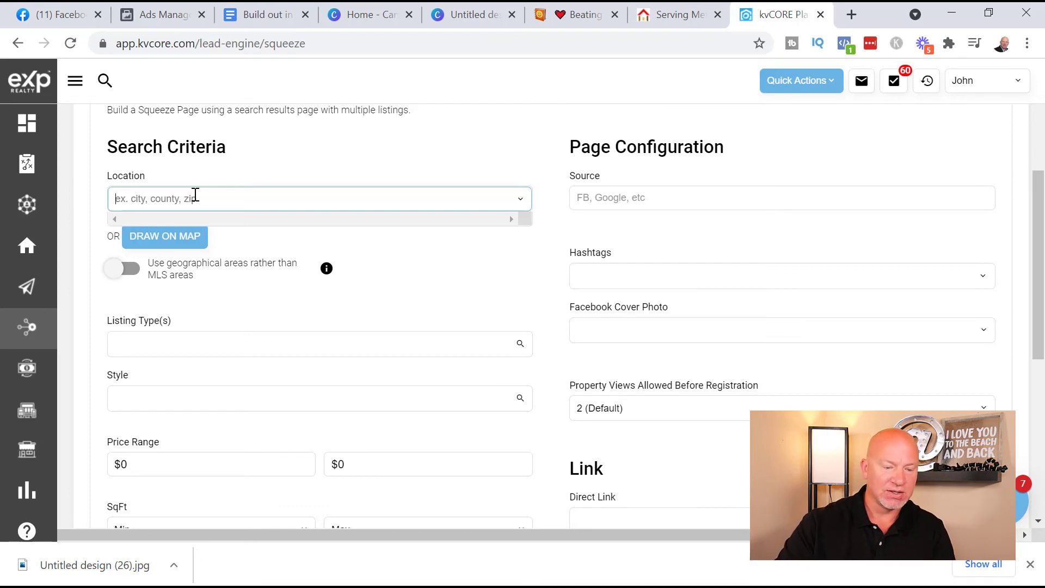
text(livingst)
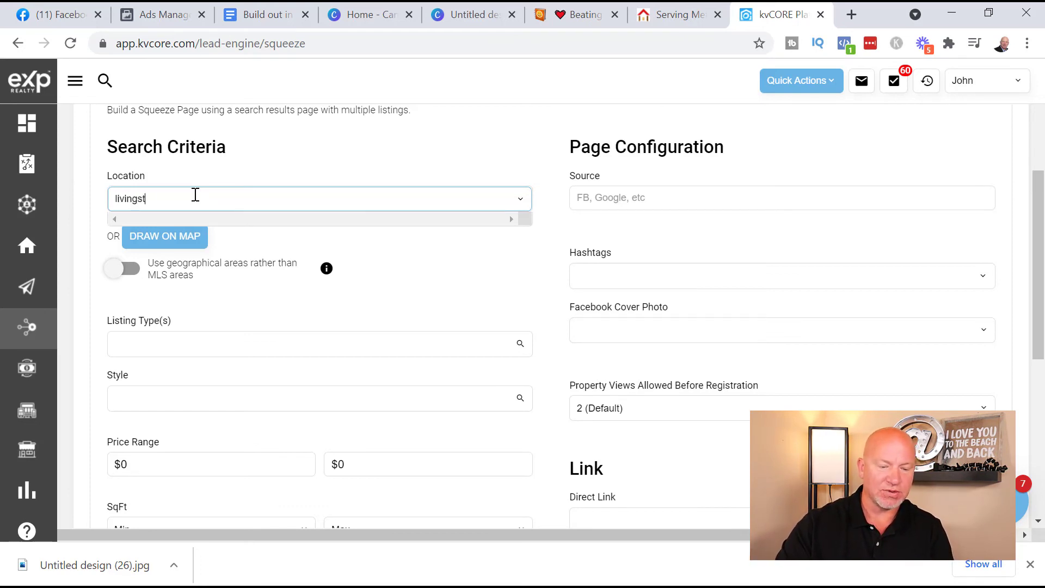
text(on)
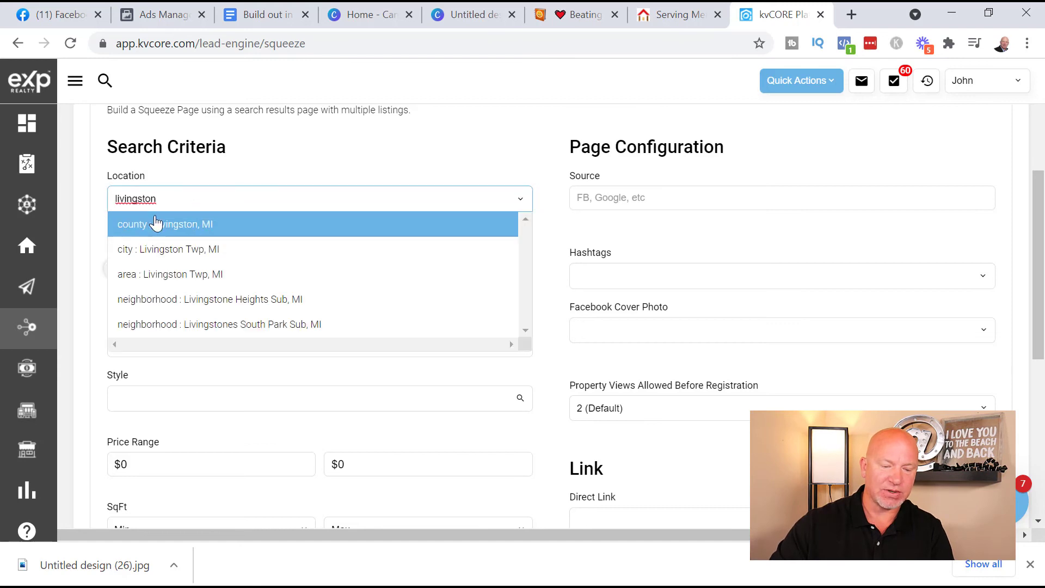
click(165, 225)
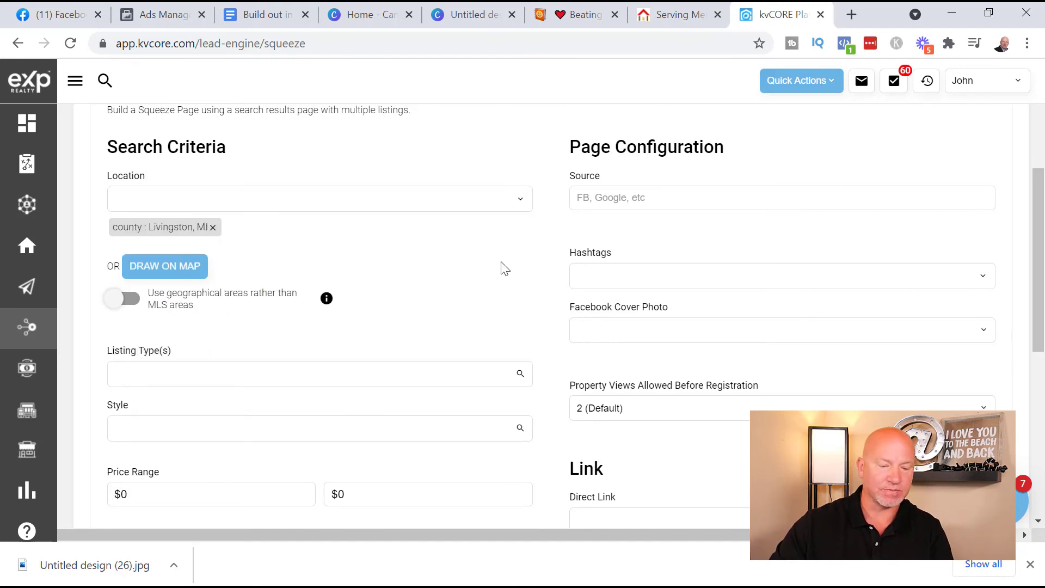
Add the Newly Built option to the squeeze page's search criteria
scroll(505, 268, down, 8)
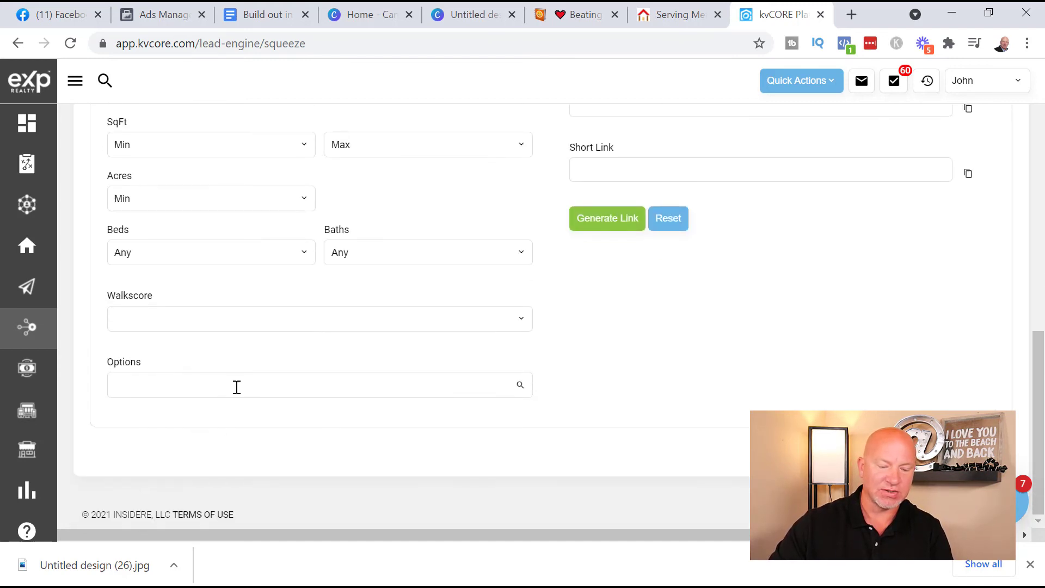
click(237, 386)
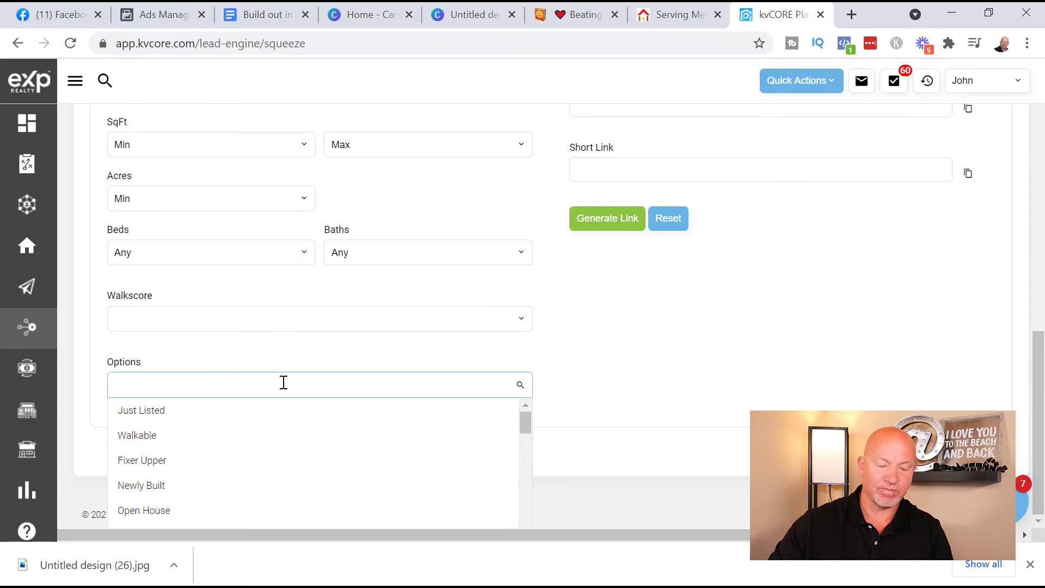
click(205, 486)
scroll(691, 351, up, 4)
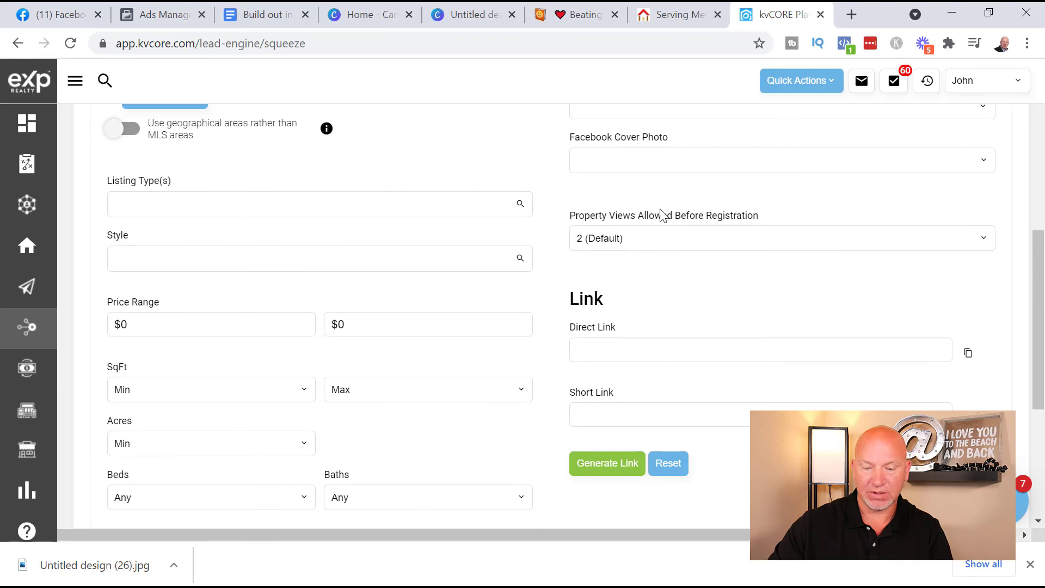
Generate the squeeze page's links and copy the short link
scroll(662, 218, up, 5)
scroll(604, 392, down, 7)
click(604, 384)
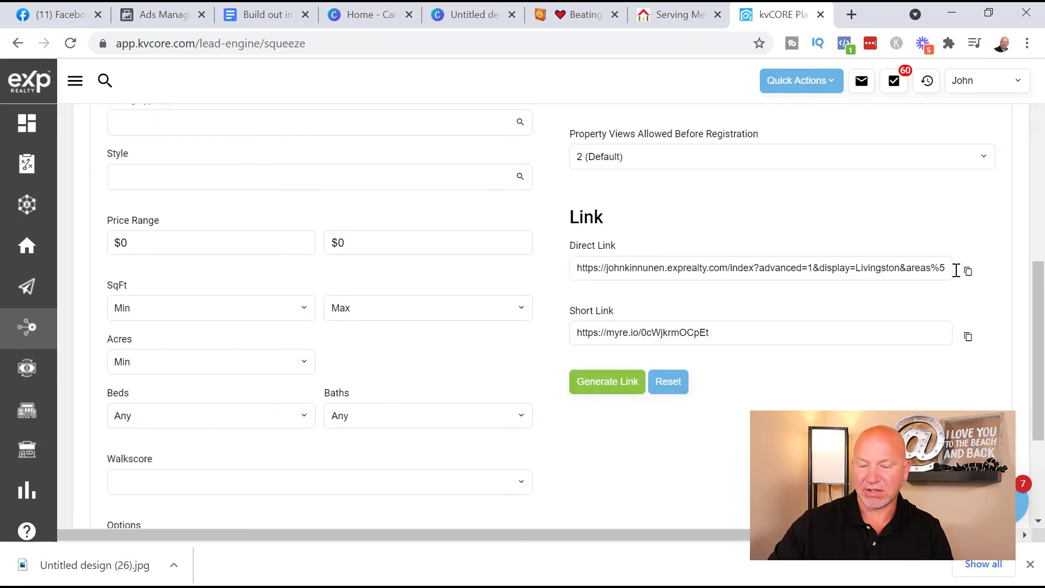
click(967, 337)
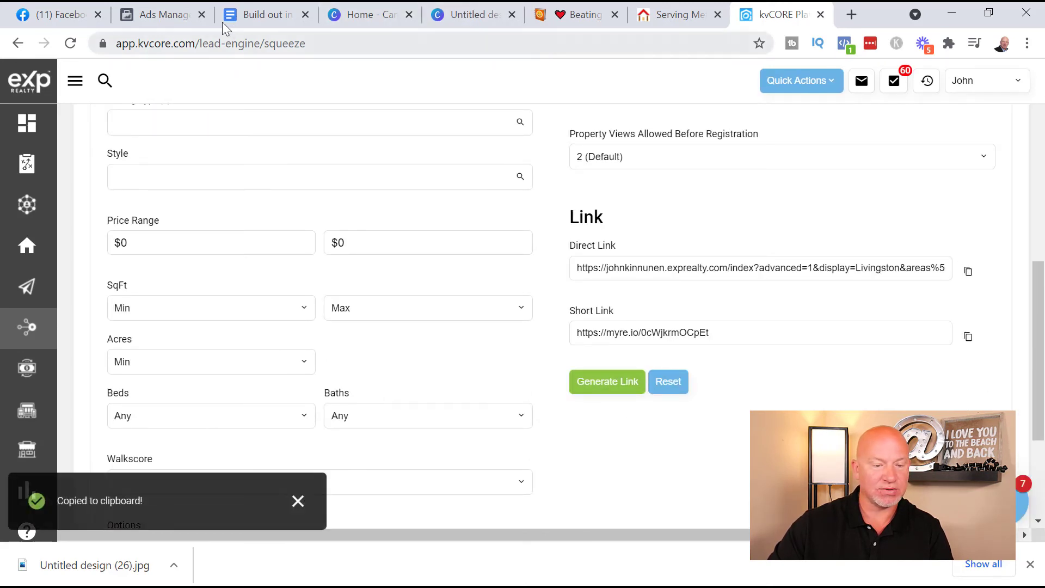
Switch to Ads Manager and try the copied squeeze page link as the ad's website URL
click(163, 15)
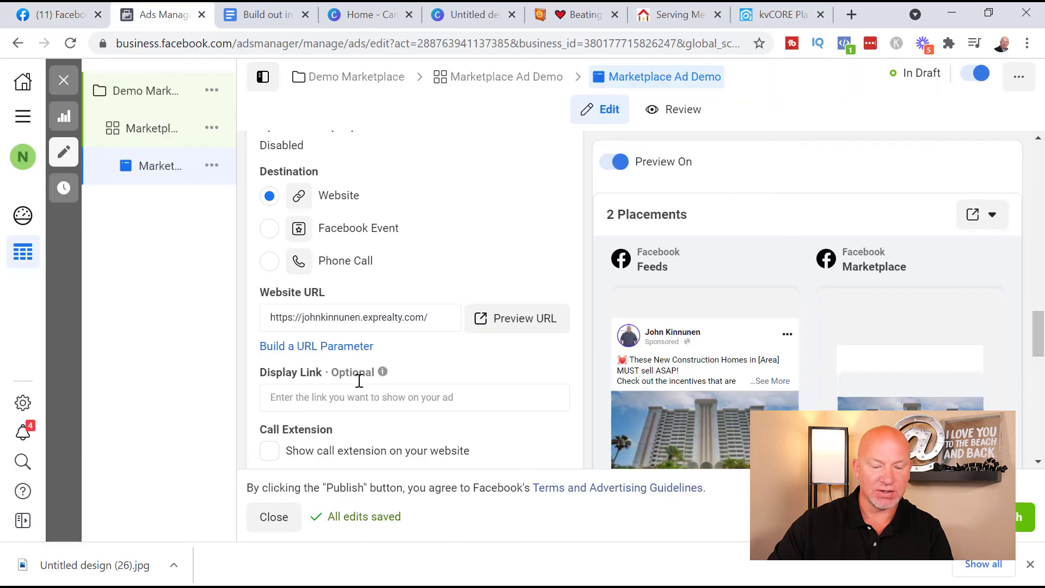
click(353, 311)
key(ctrl+a)
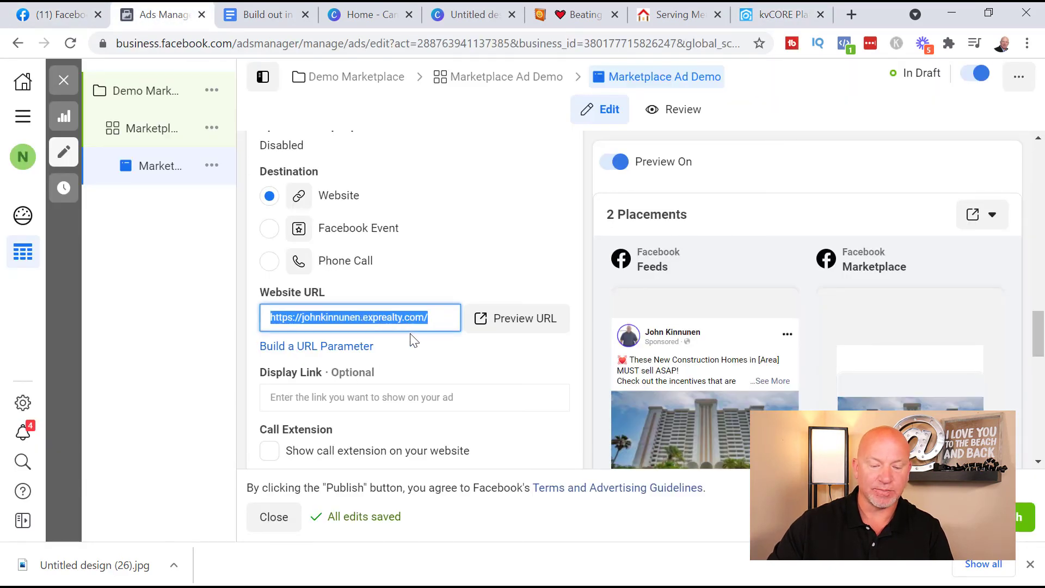
key(ctrl+v)
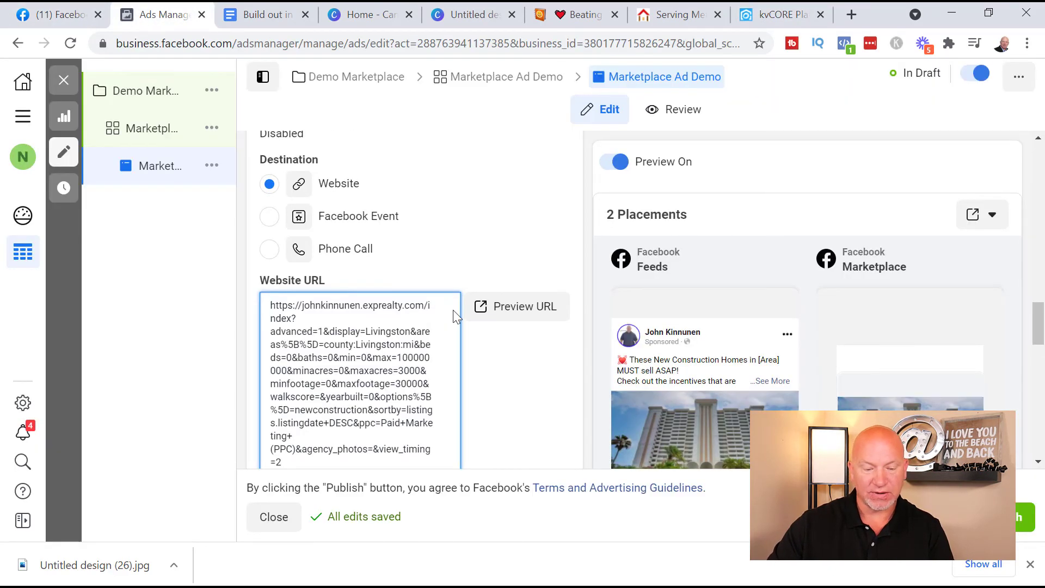
scroll(523, 378, down, 3)
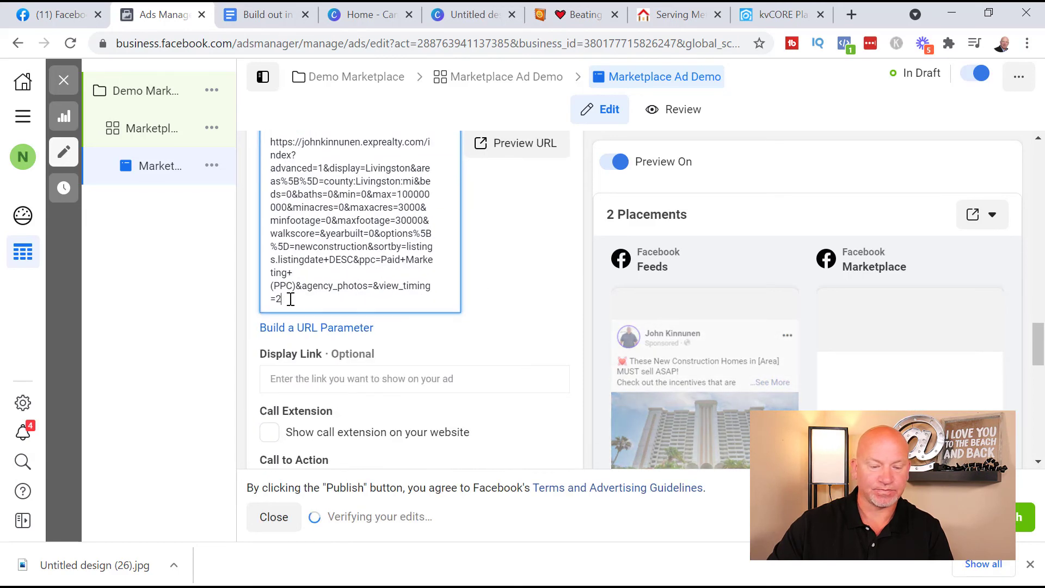
Undo the last replacement of the ad's website URL
key(ctrl+a)
scroll(283, 245, up, 12)
scroll(455, 350, down, 8)
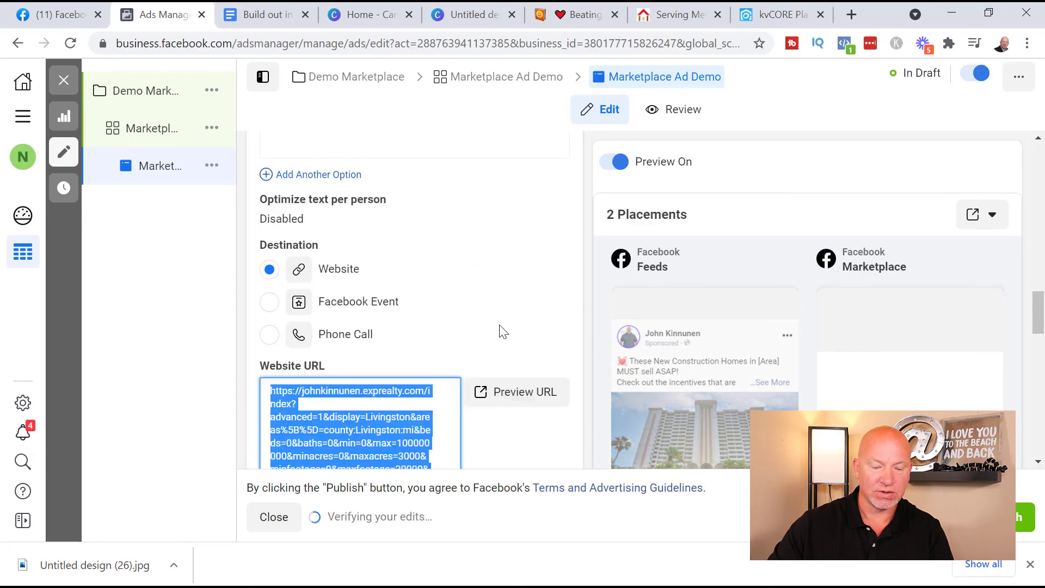
scroll(500, 332, down, 2)
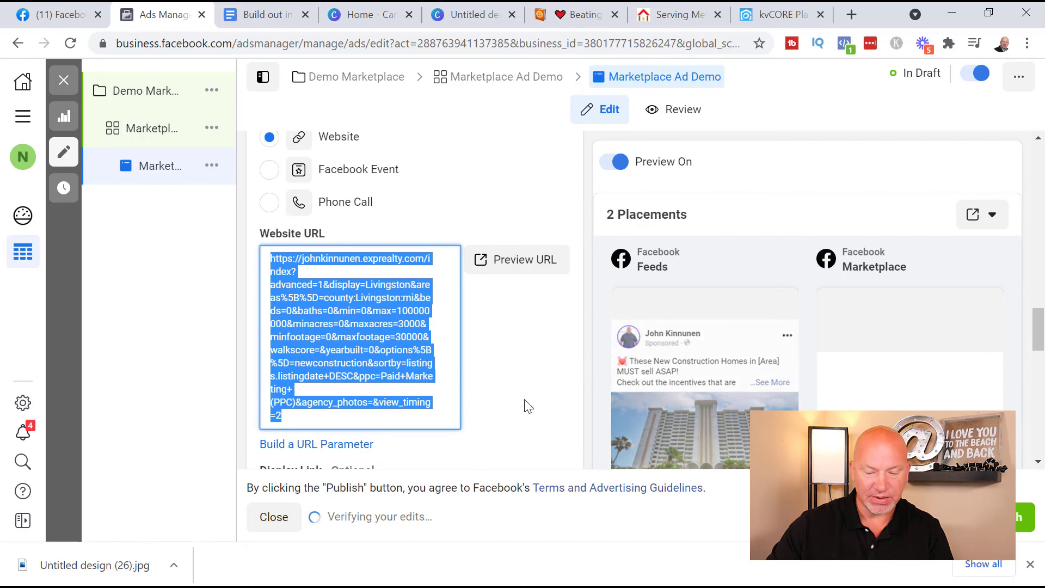
key(ctrl+z)
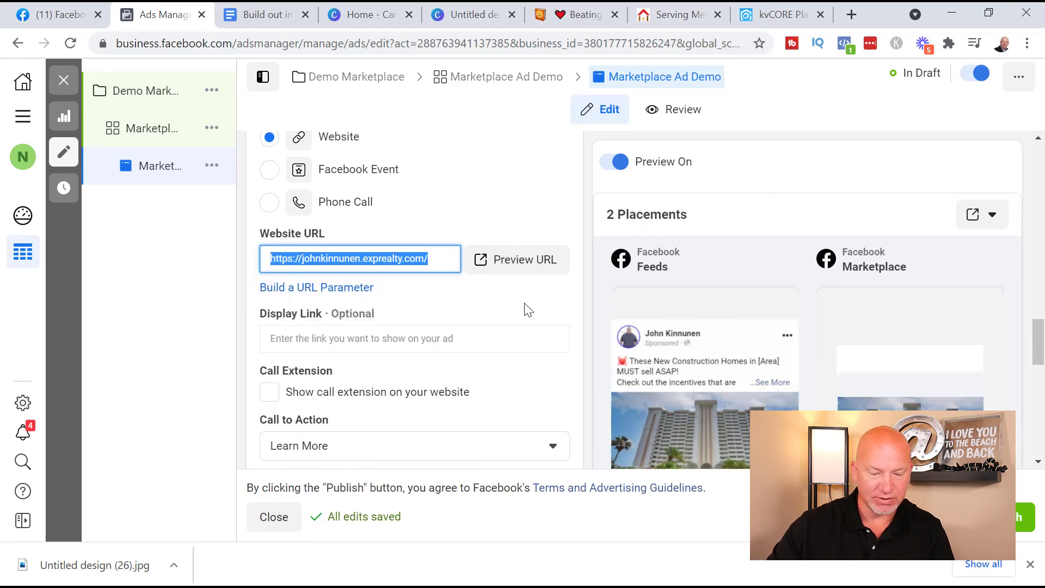
click(524, 303)
scroll(530, 294, down, 2)
scroll(434, 311, up, 1)
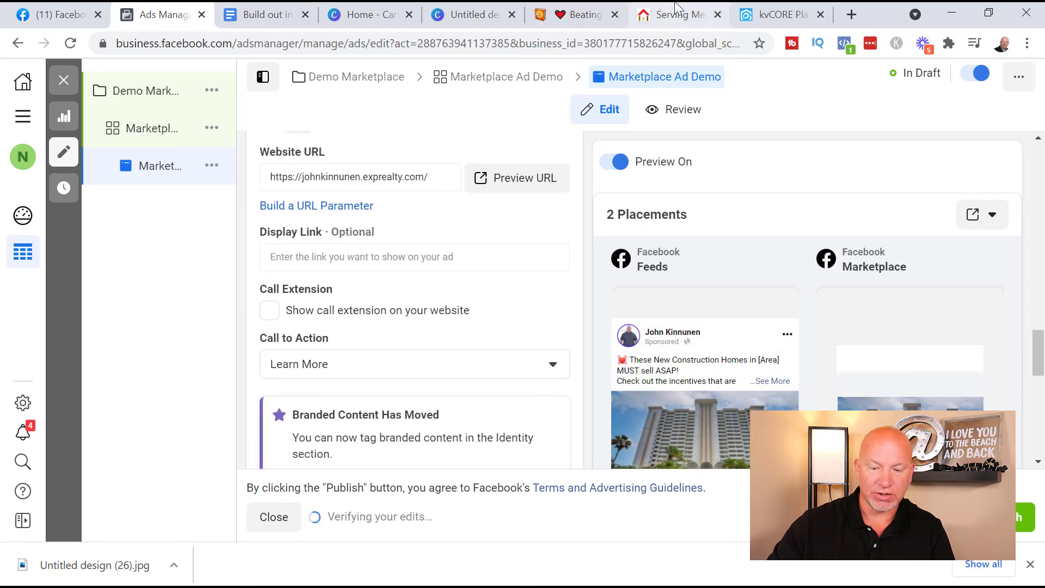
Search the eXp Realty site for single-family homes in Livingston (MI) county and copy the results page's address
click(675, 4)
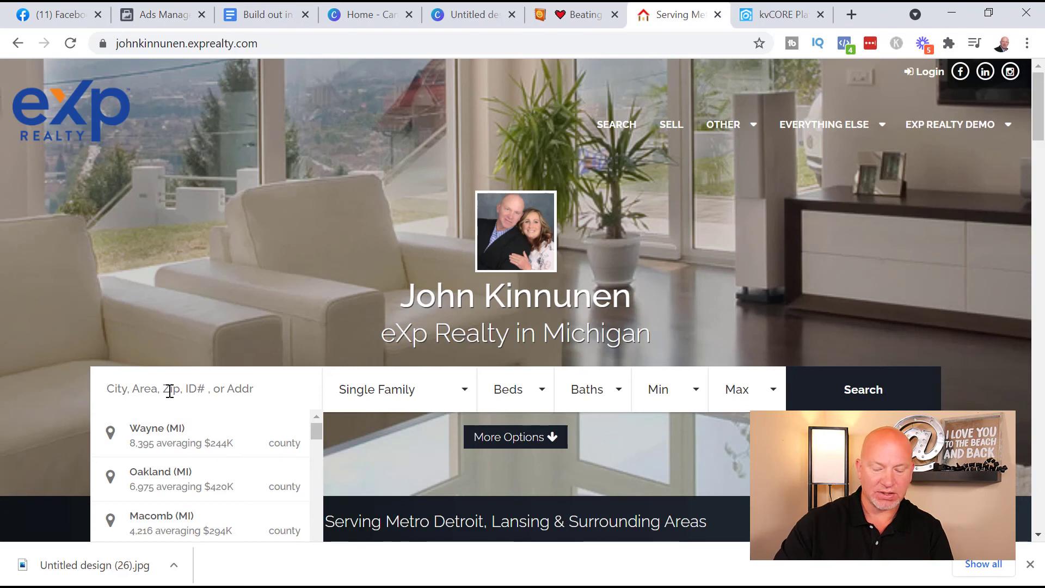
text(livingston)
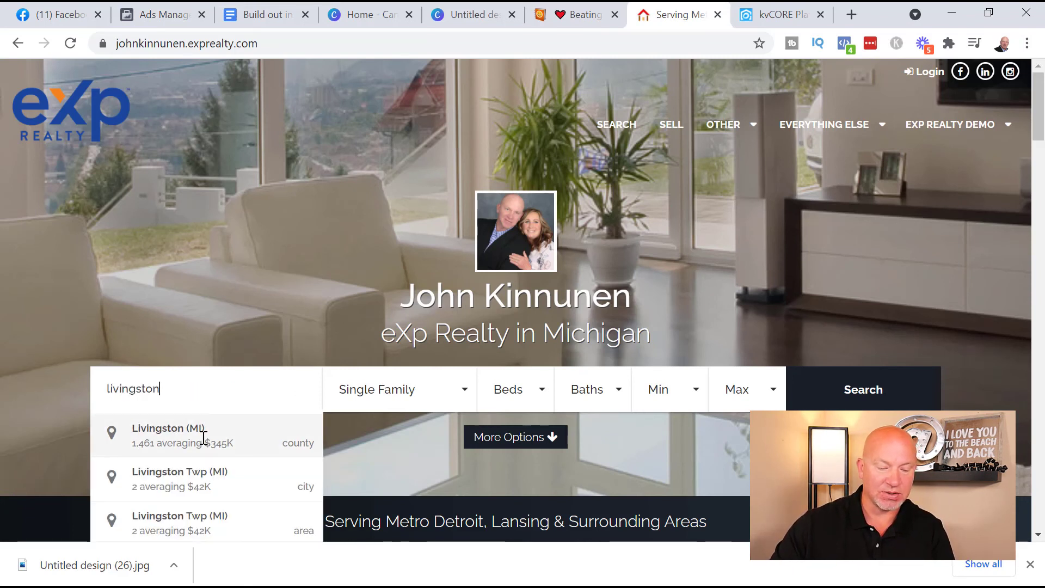
click(203, 435)
click(904, 402)
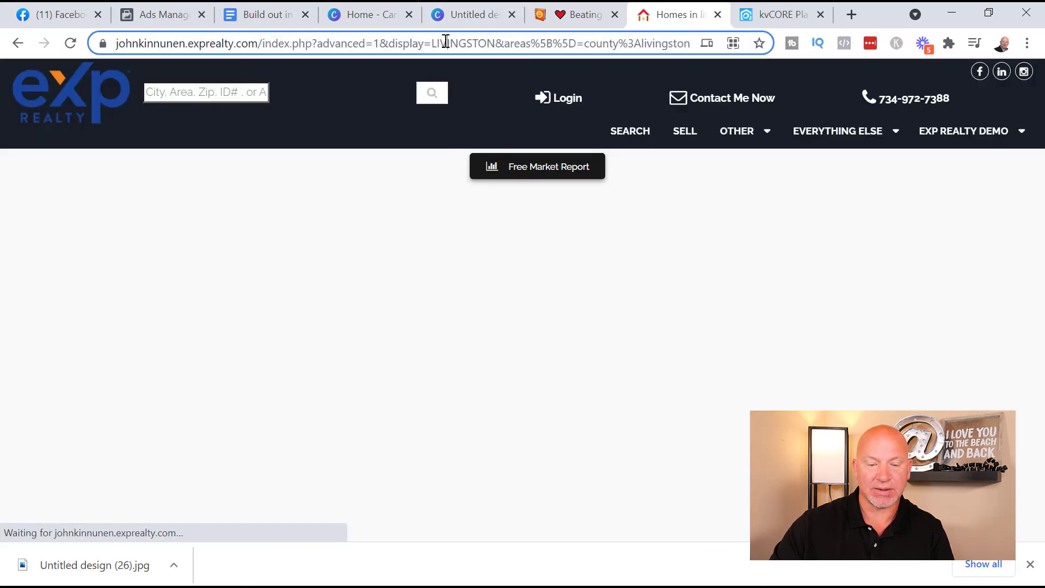
click(445, 42)
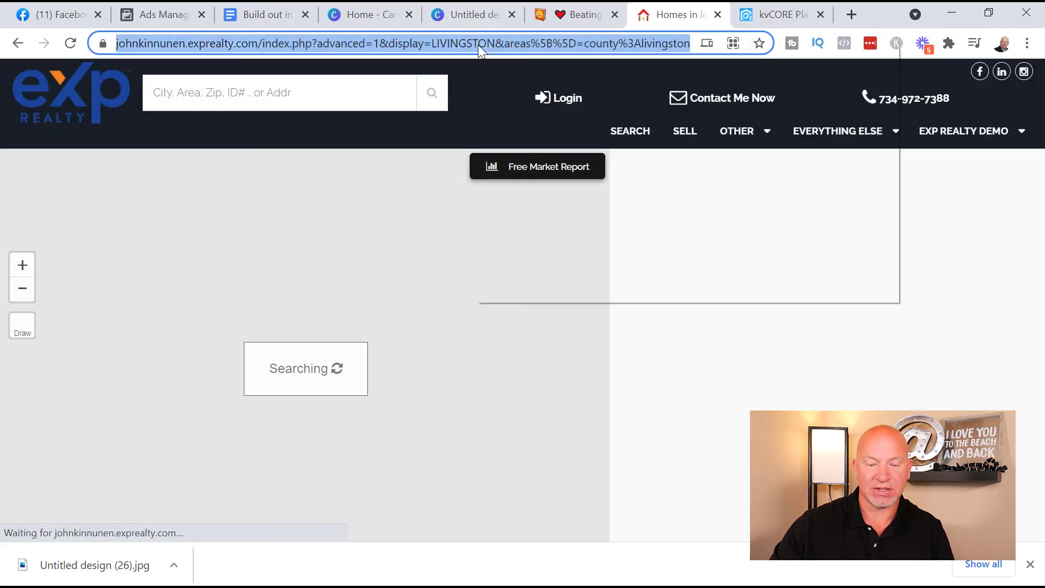
right_click(478, 44)
click(551, 165)
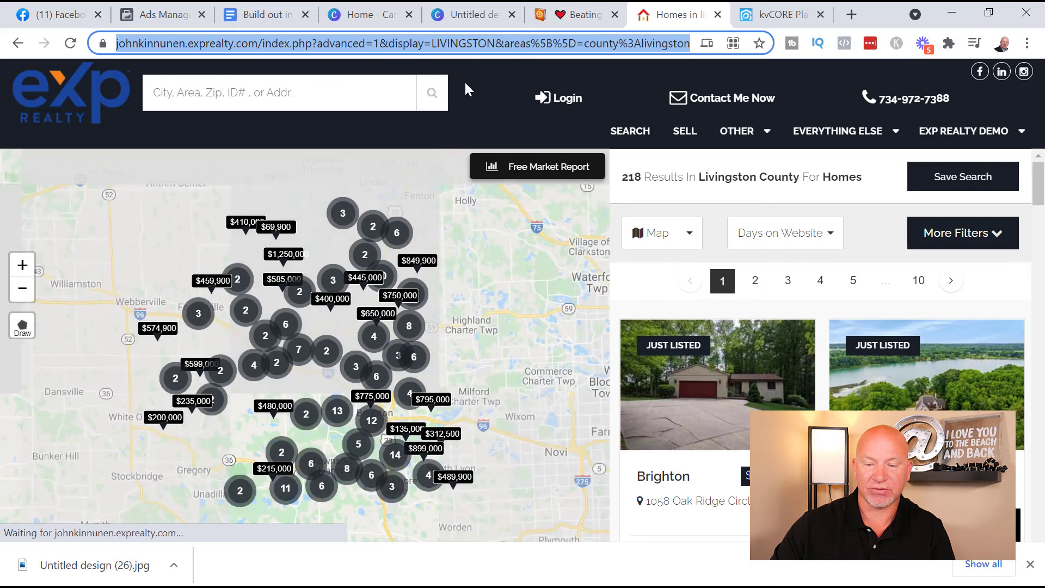
Return to Ads Manager and review the ad's tracking settings
click(140, 13)
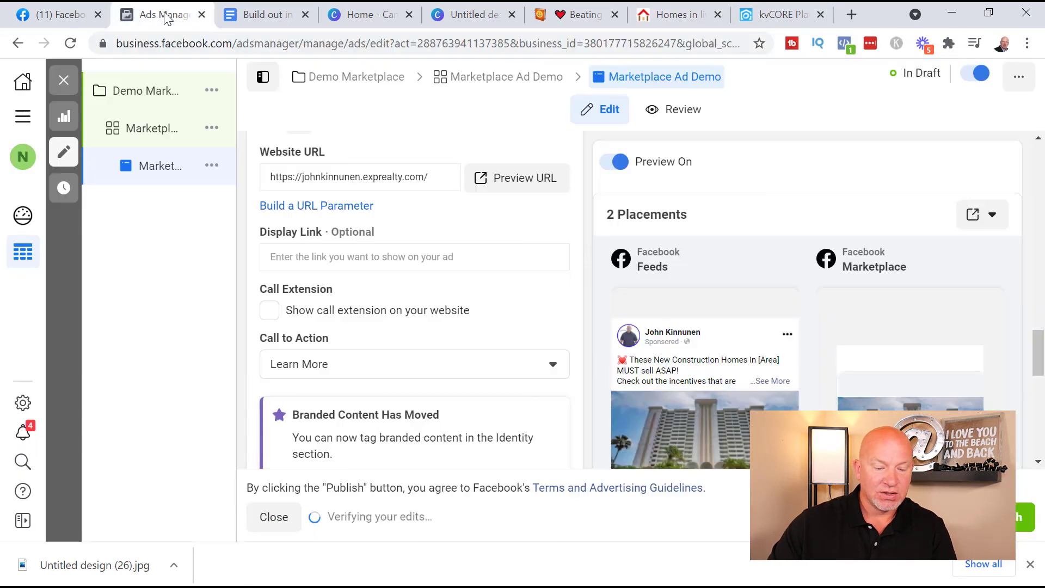
scroll(488, 329, down, 7)
scroll(539, 343, down, 4)
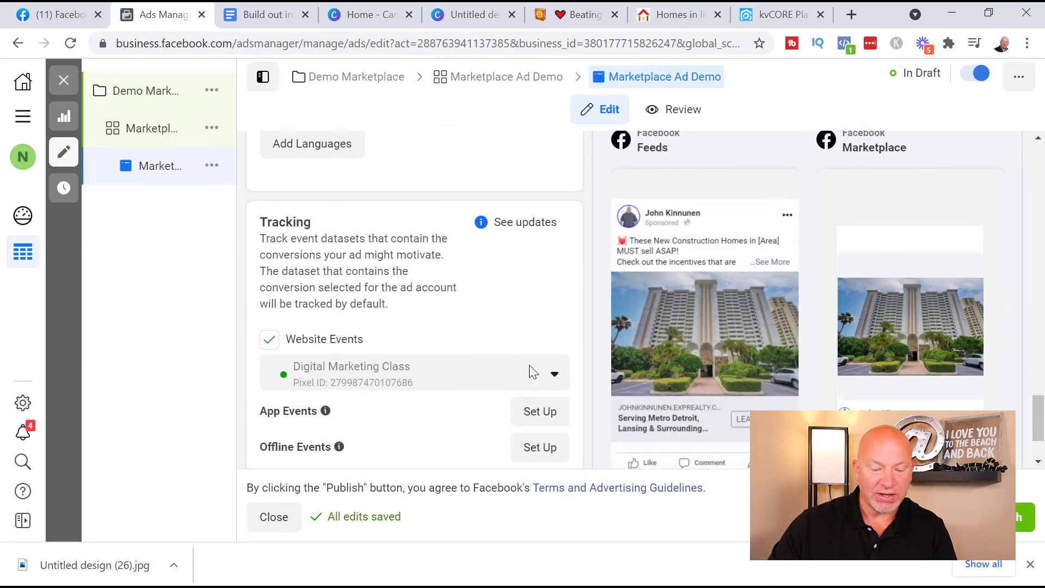